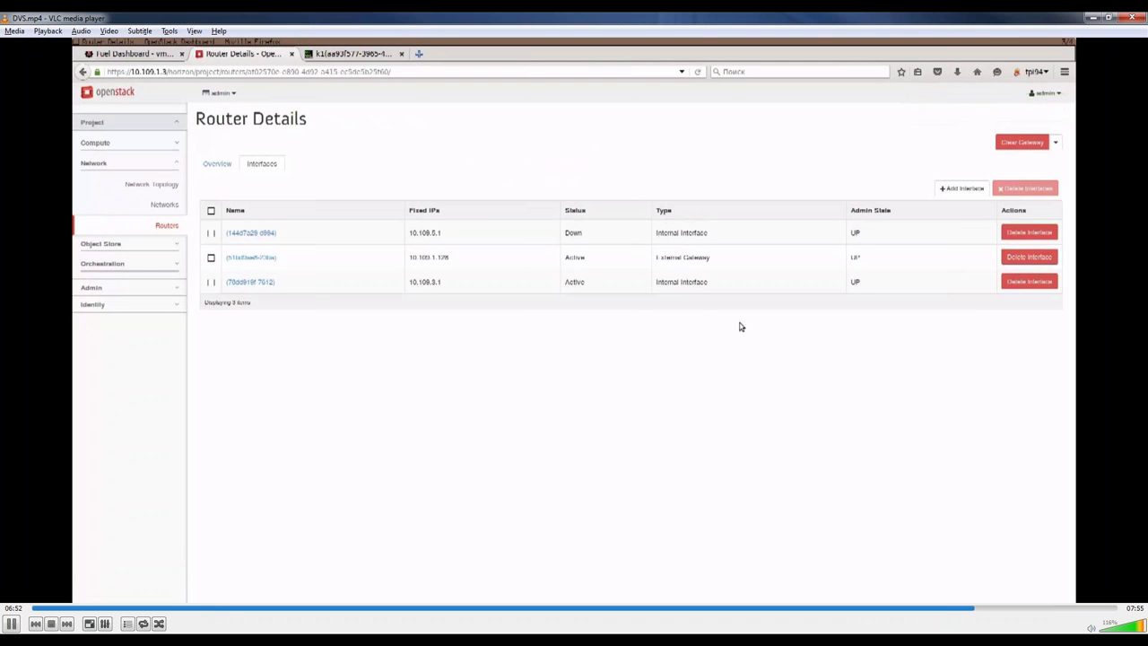
Step: Start launching a new instance from Compute > Instances and name it v2
click(110, 142)
click(164, 184)
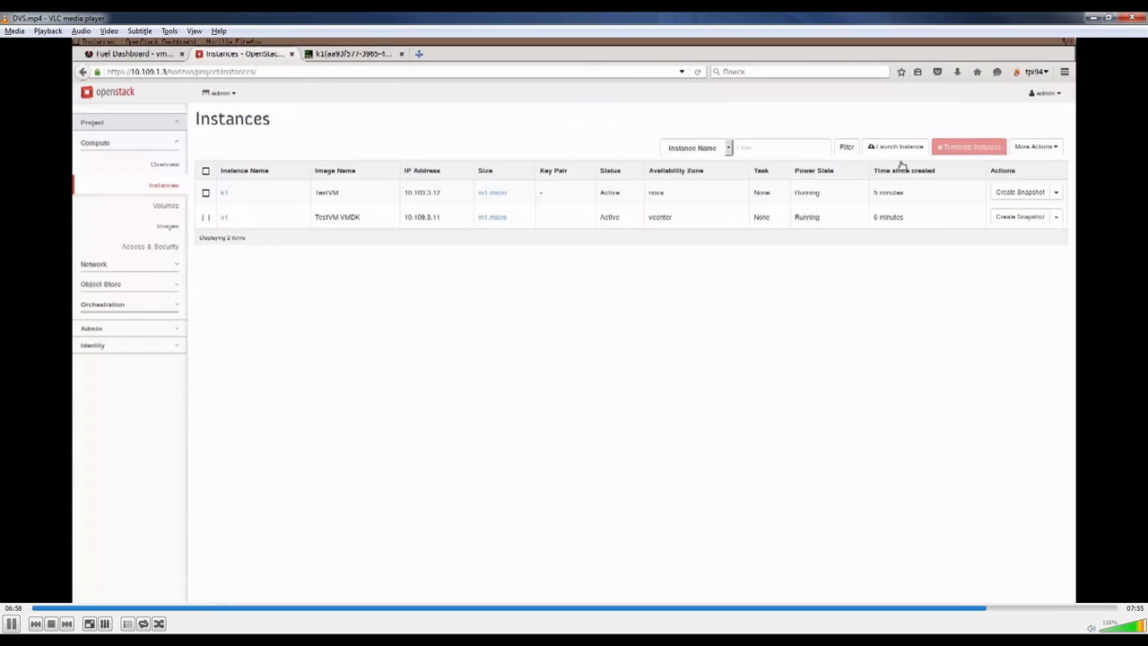
click(903, 147)
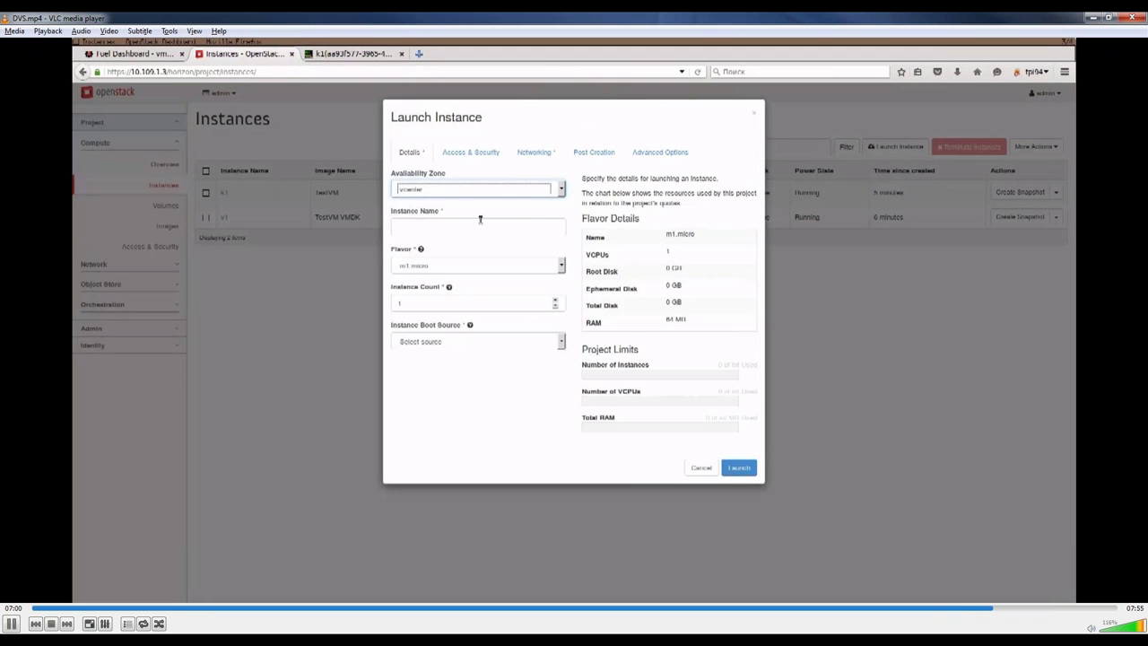
click(480, 221)
text(v2)
Step: Boot v2 from the TestVM-VMDK image on network nct05, launch it, and view the network topology
click(478, 341)
click(422, 364)
click(478, 378)
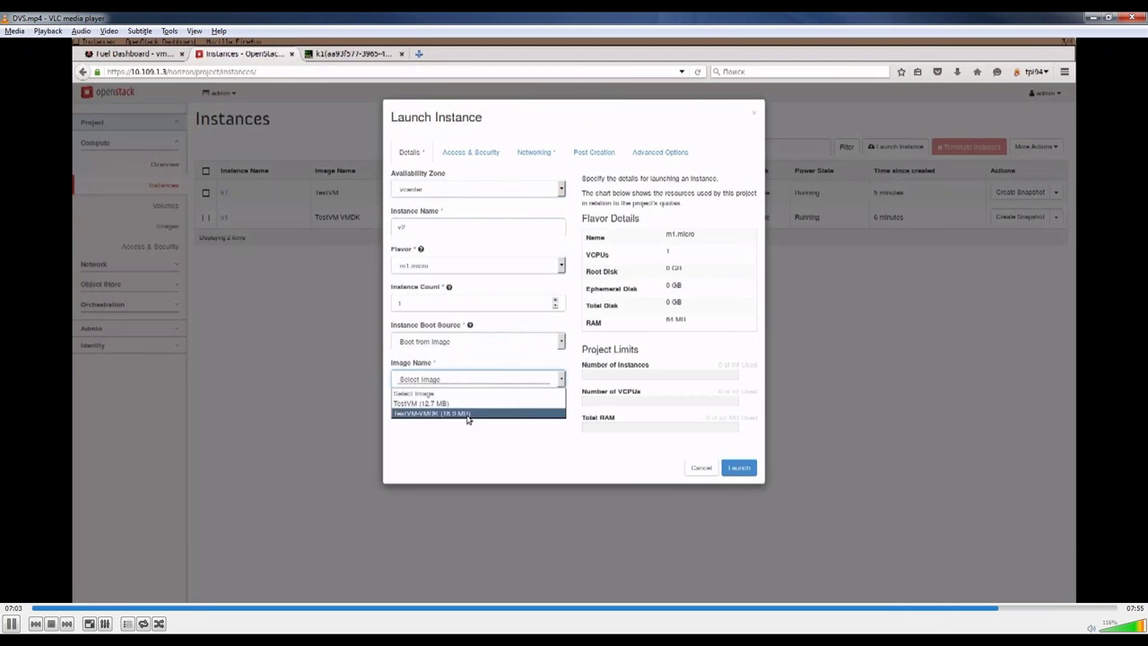
click(466, 414)
click(535, 153)
click(540, 271)
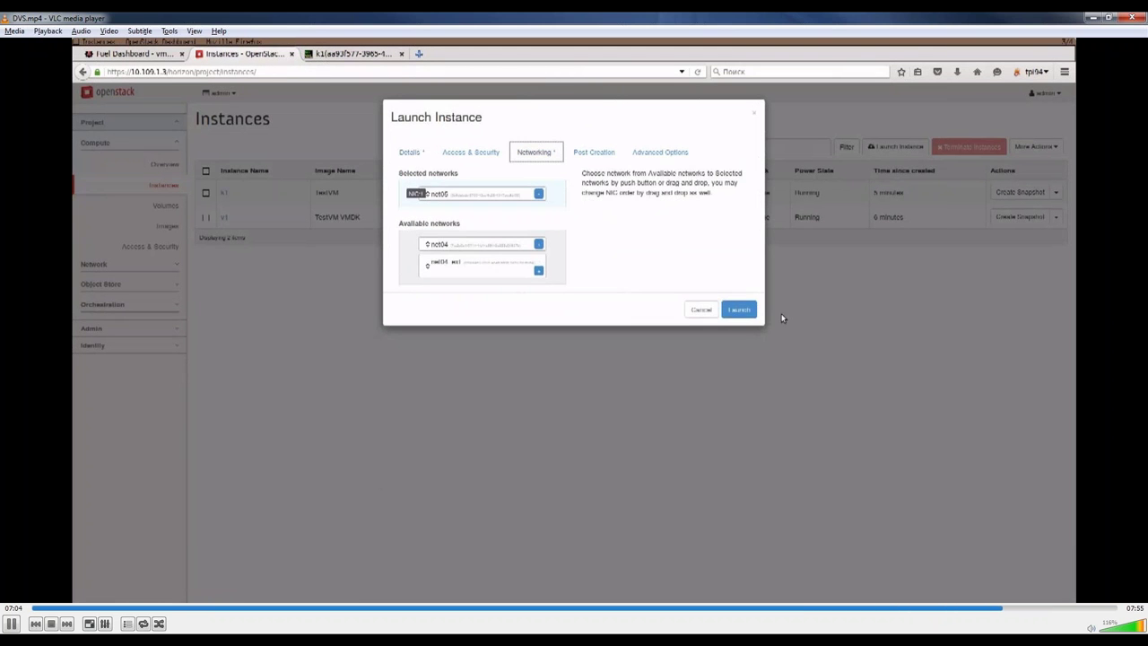
click(742, 311)
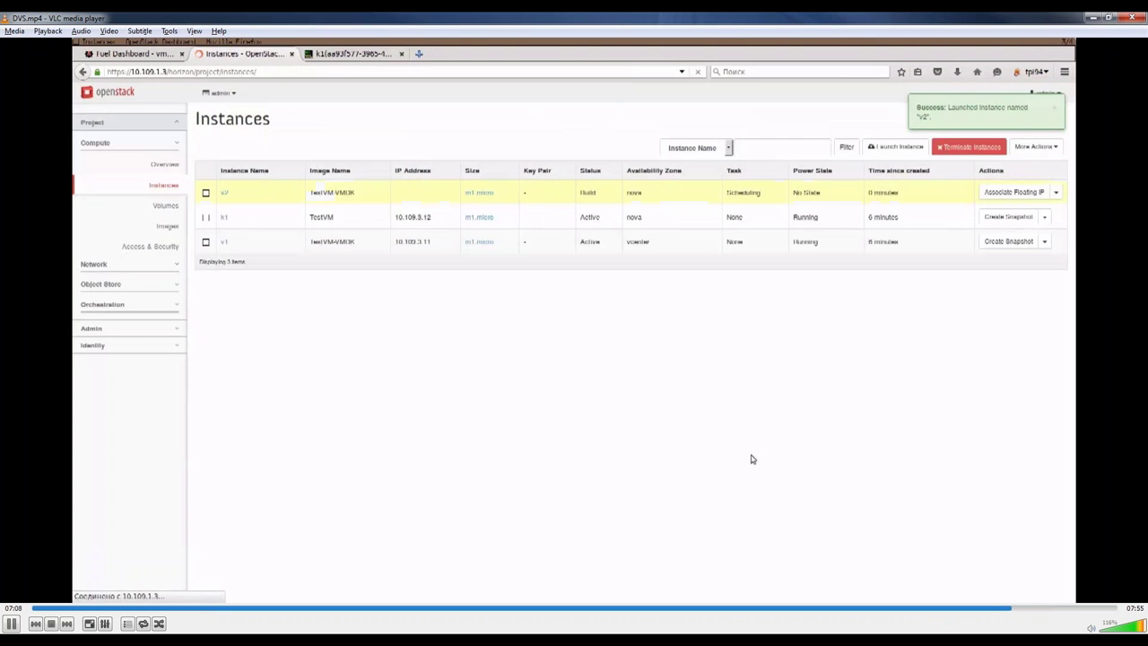
click(83, 266)
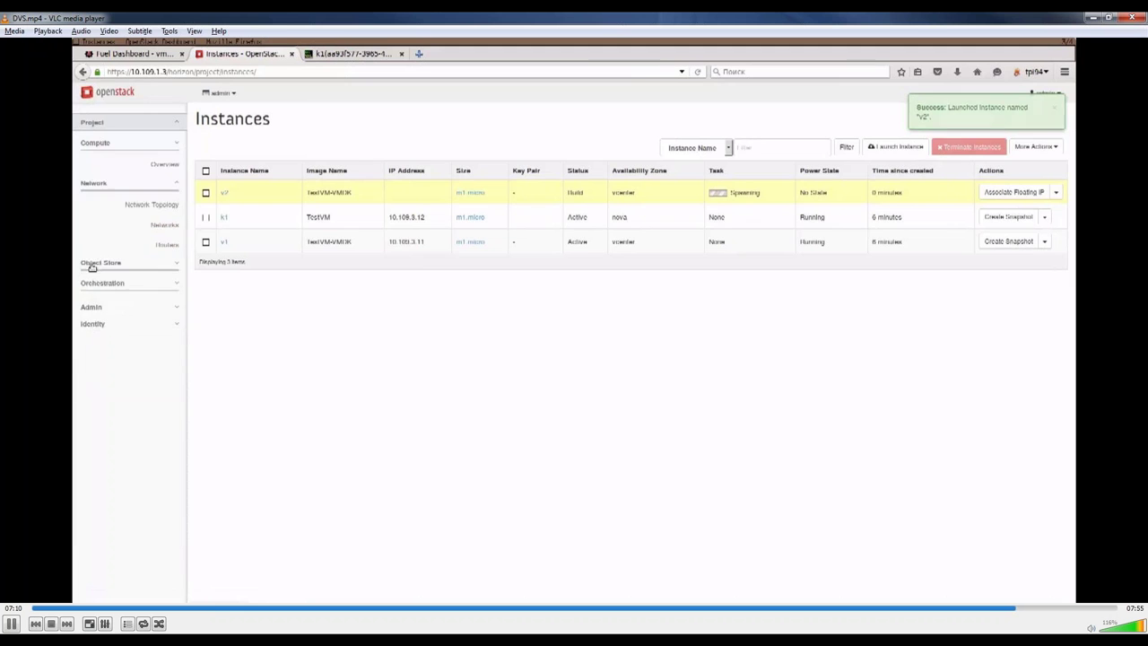
click(165, 188)
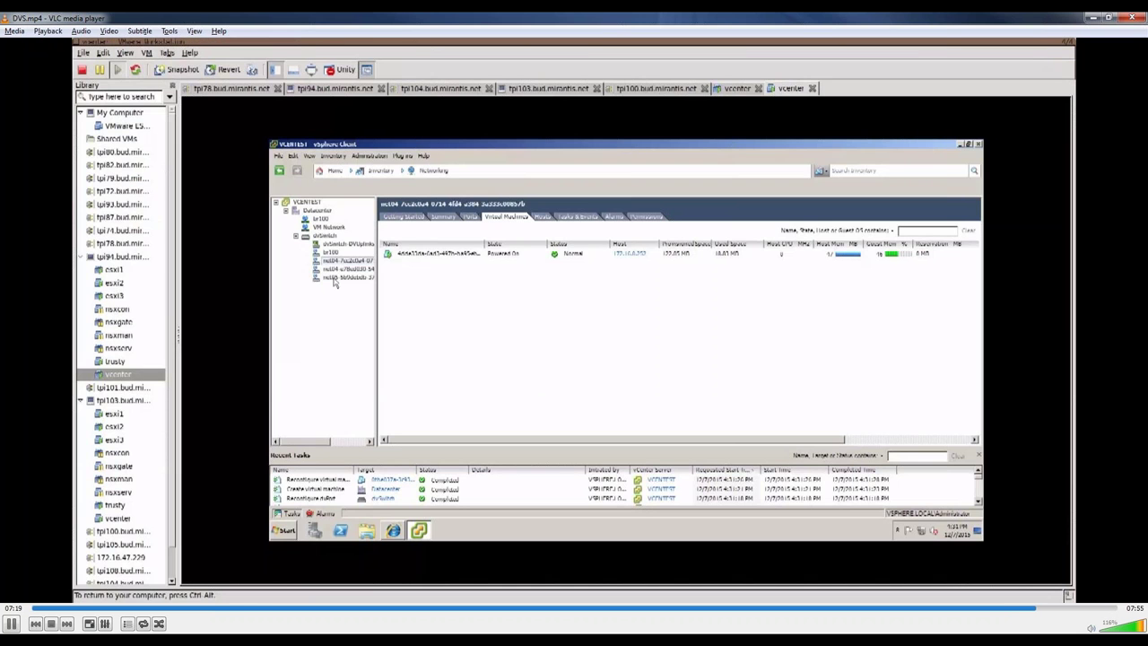
Step: Compare the port group's Virtual Machines and Ports lists in the vSphere Client
click(505, 217)
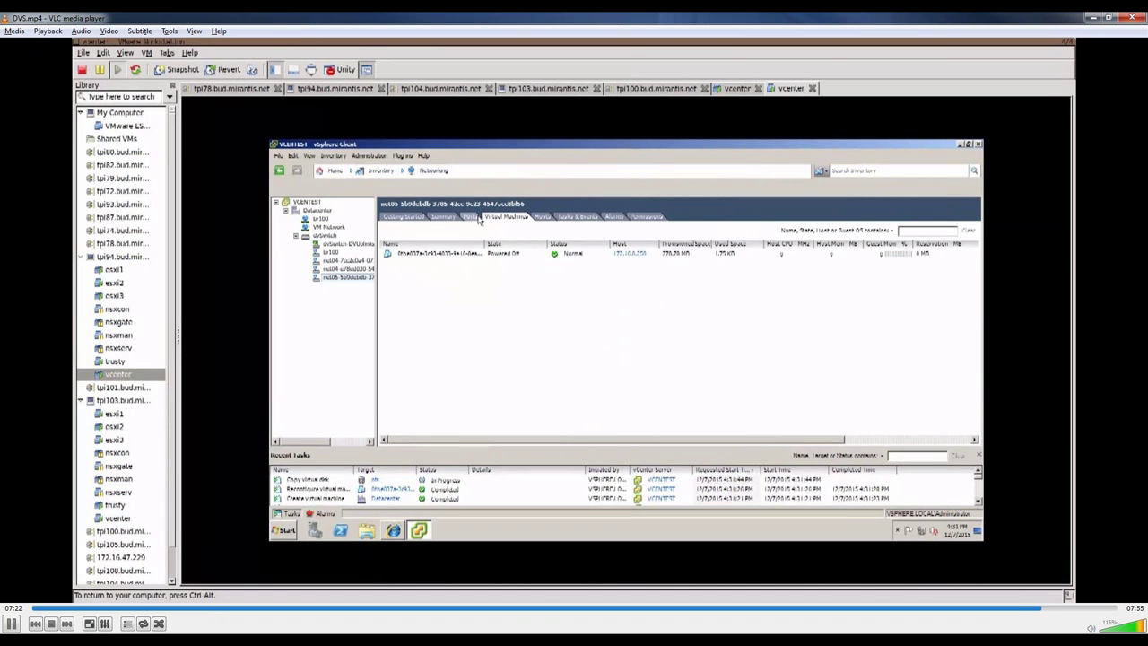
click(475, 218)
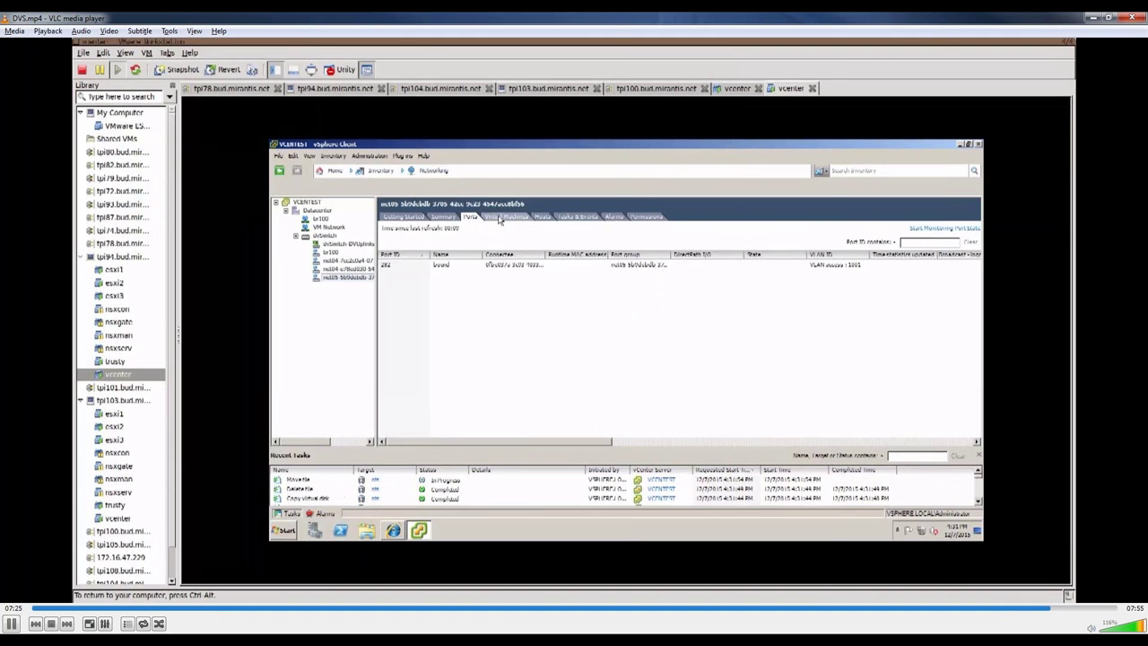
click(502, 218)
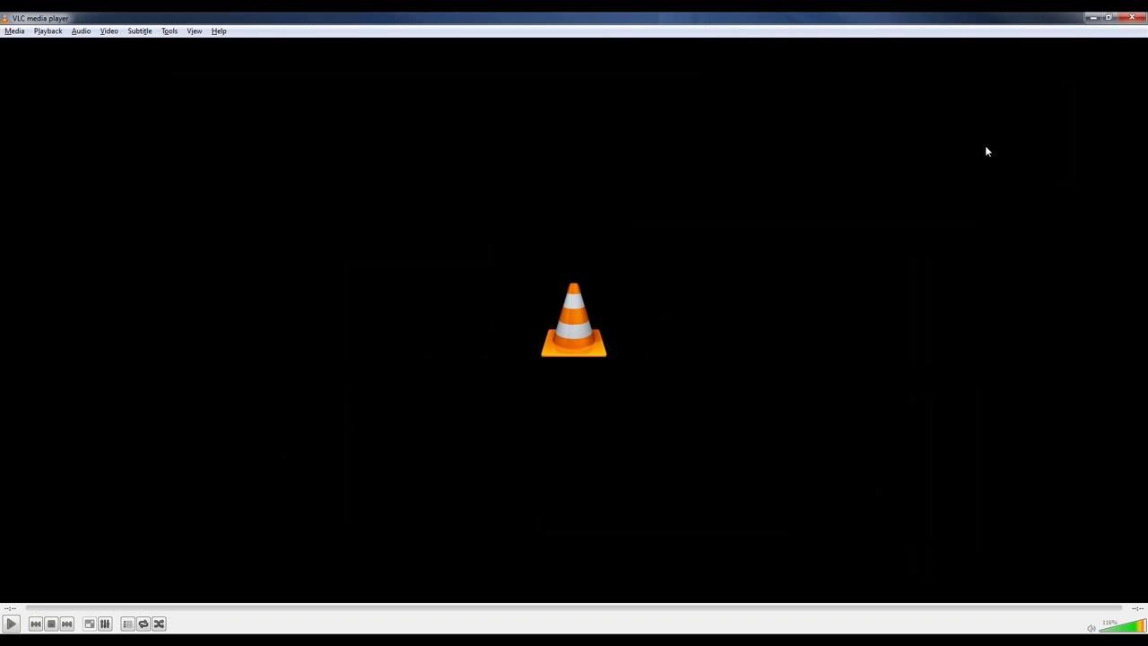
Step: Switch from the Demo Time slide back to VLC and play the NSXv demo video
click(1130, 18)
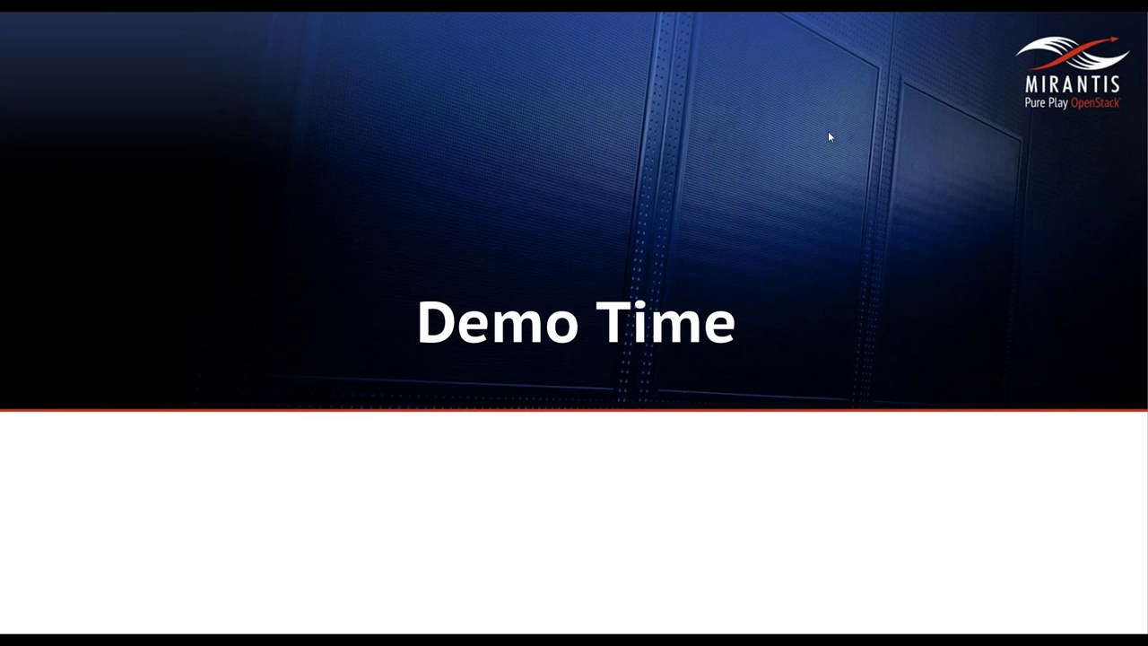
key(alt+Tab)
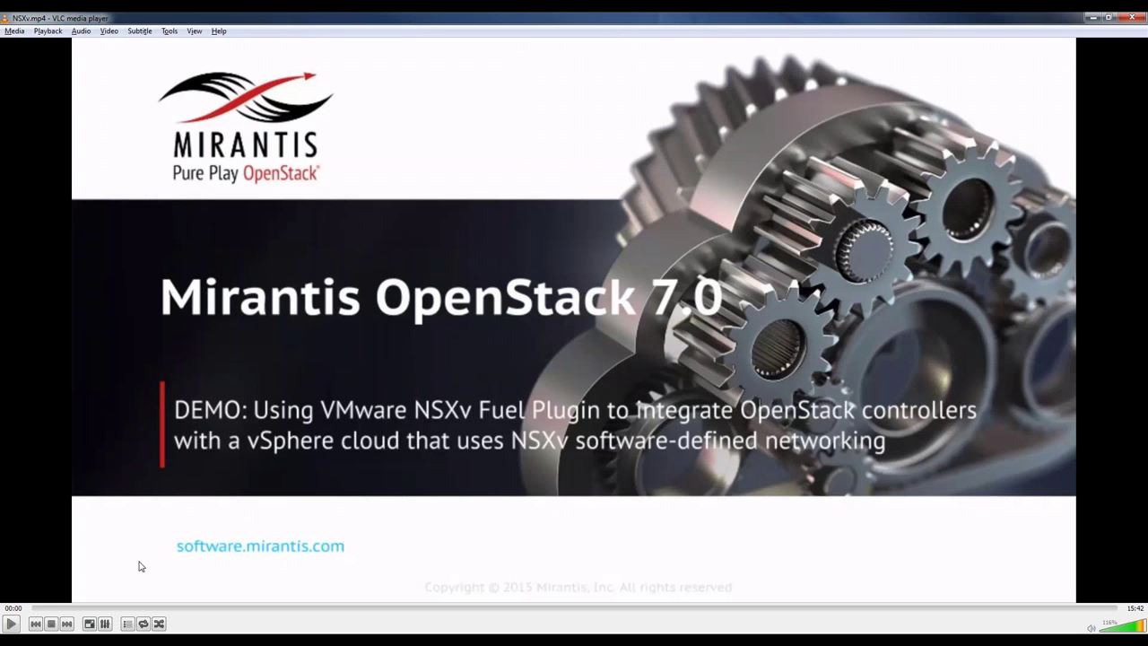
click(12, 623)
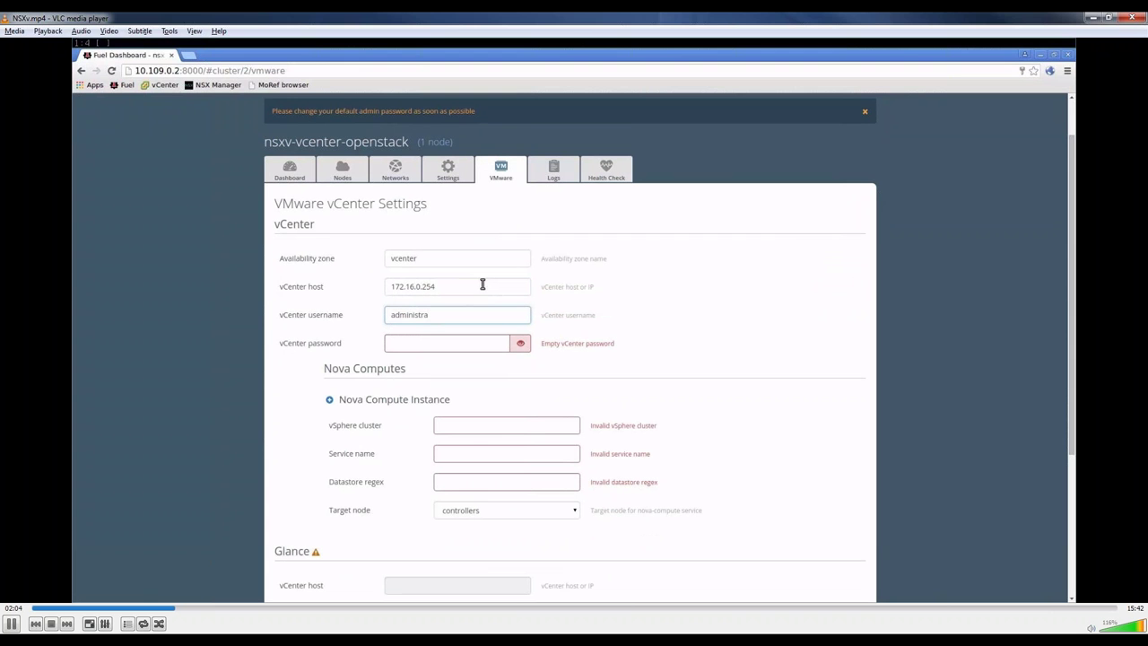
Step: Complete the vCenter username, enter the vCenter password, and open the vCenter web client in a new tab
text(phere.local)
key(Tab)
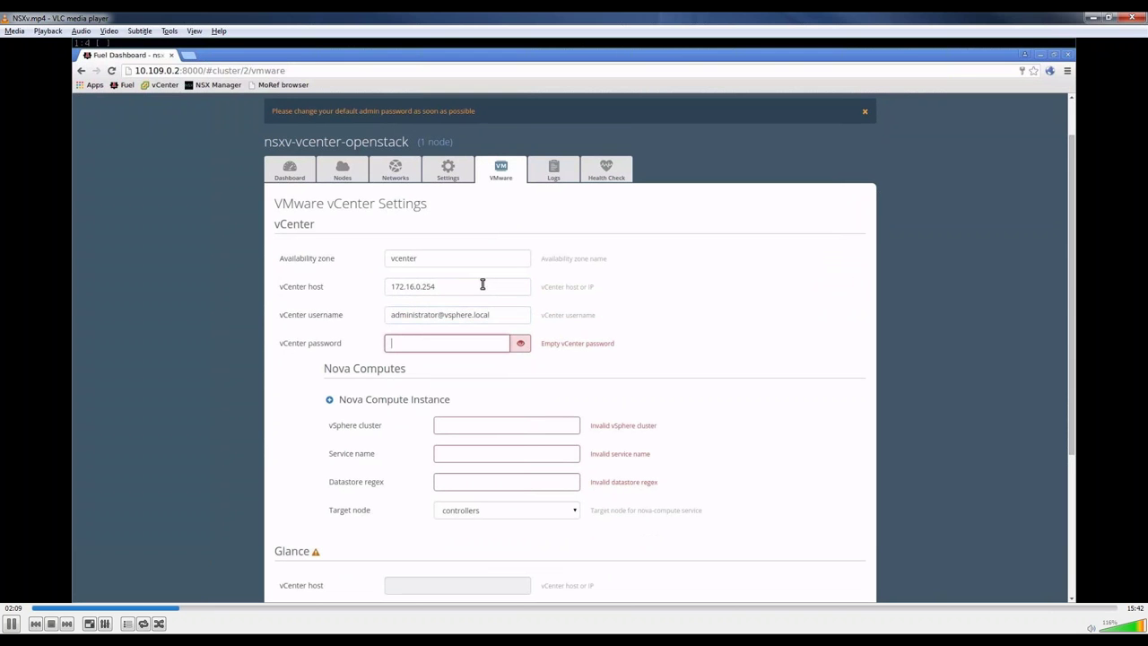
text(VMw)
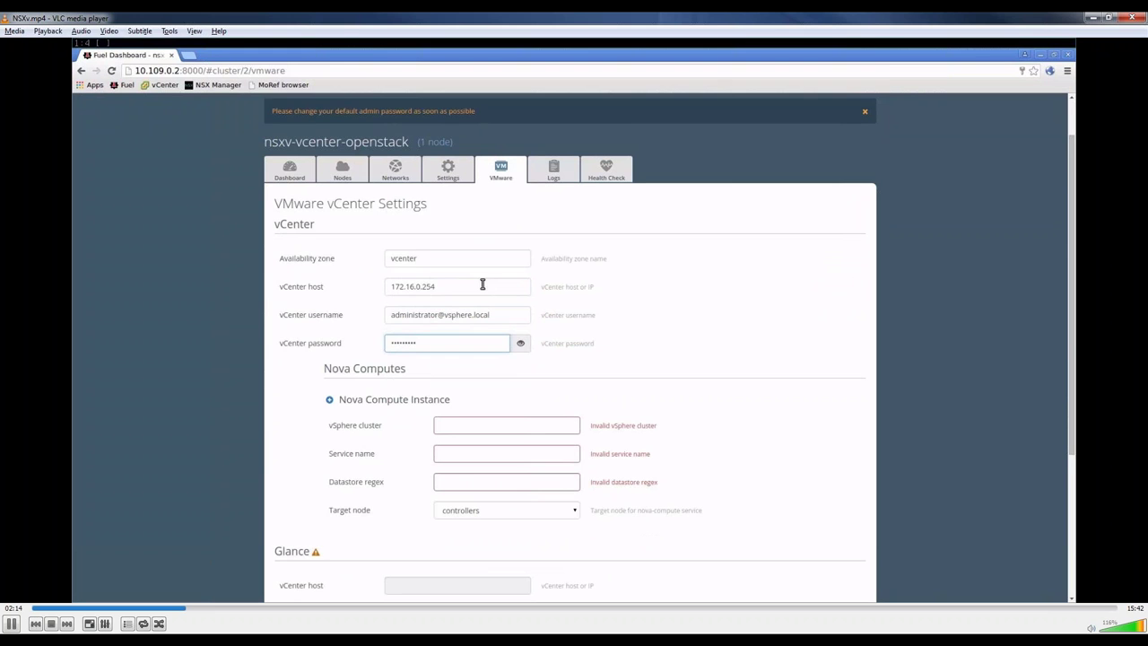
scroll(482, 284, down, 1)
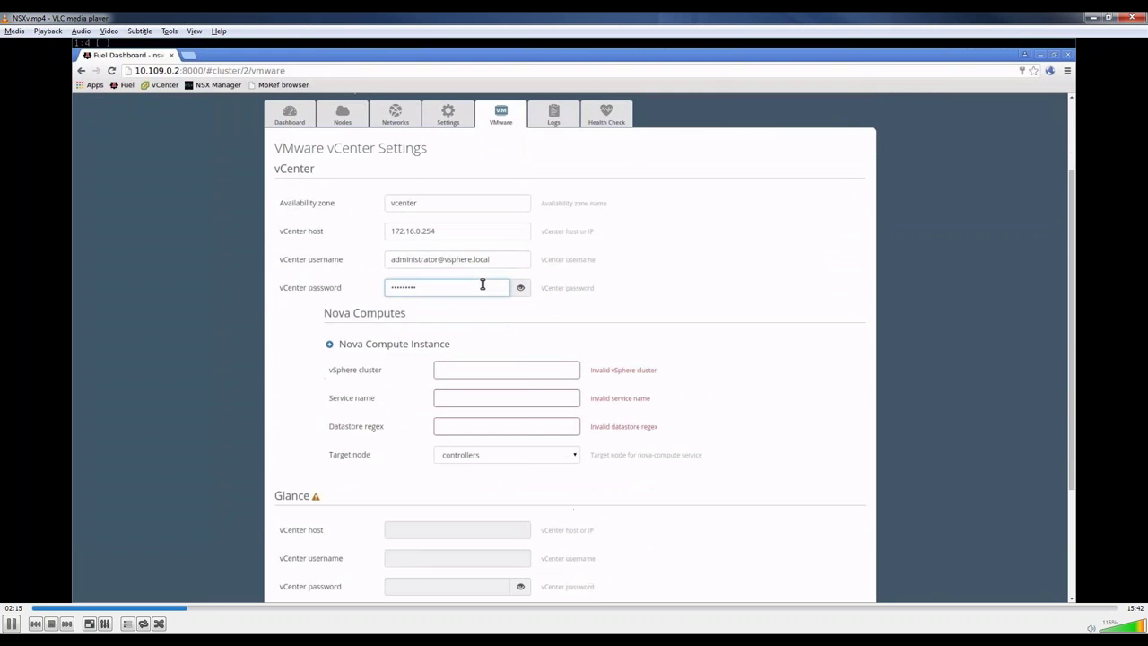
click(189, 55)
click(159, 84)
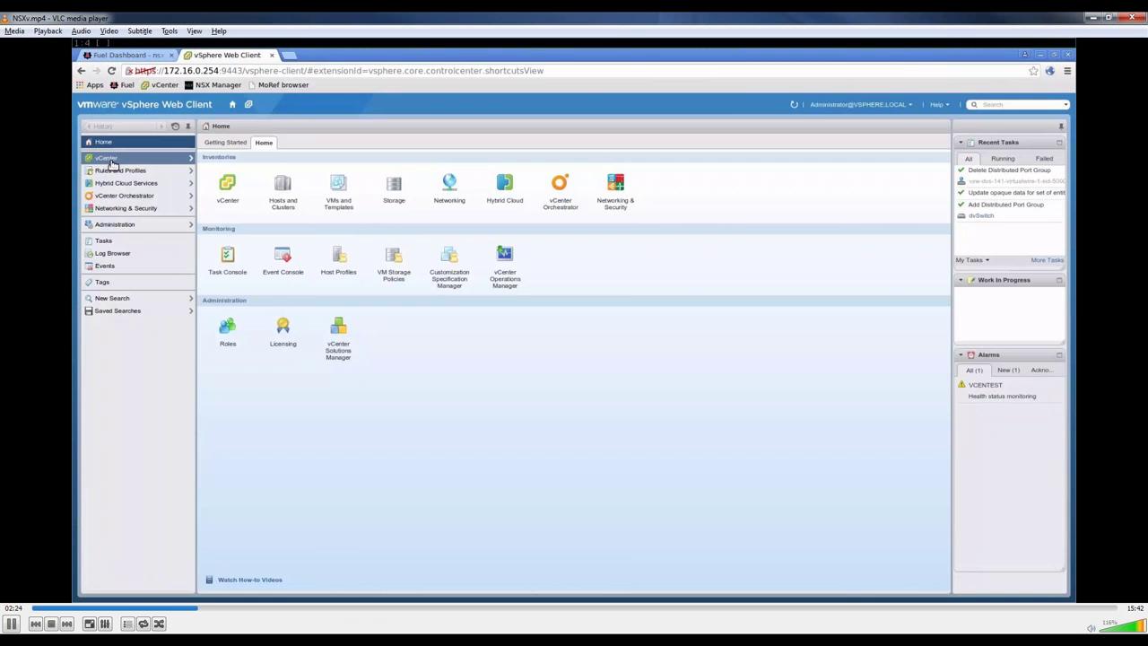
Step: Find Cluster1 in the vCenter Hosts and Clusters inventory, then return to the Fuel settings
click(110, 160)
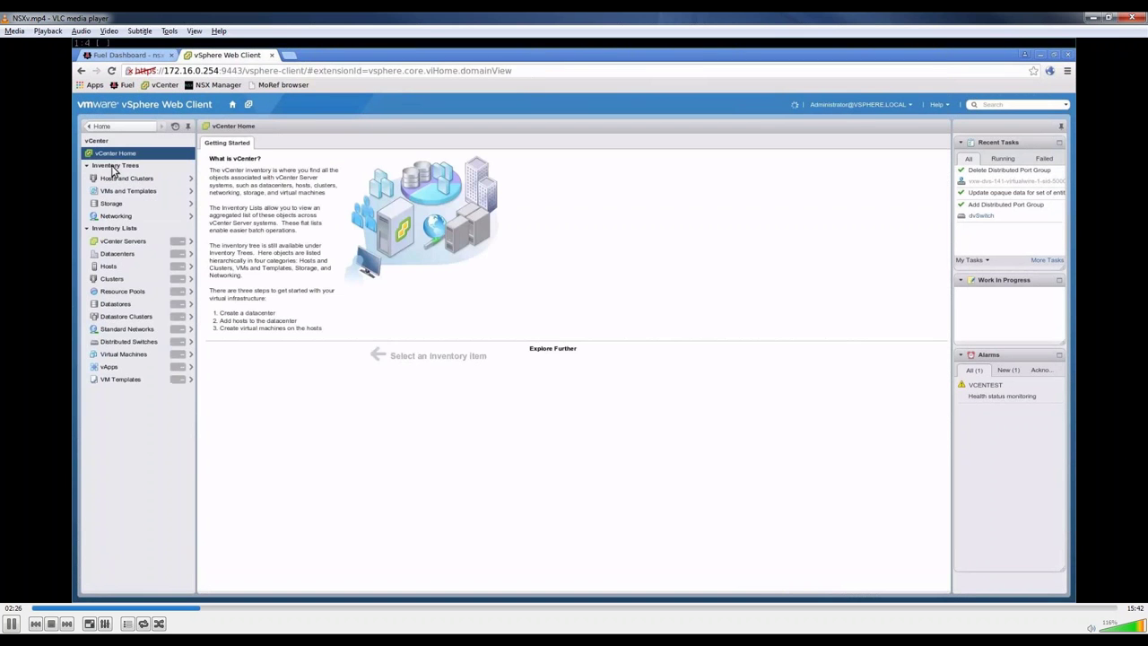
click(112, 178)
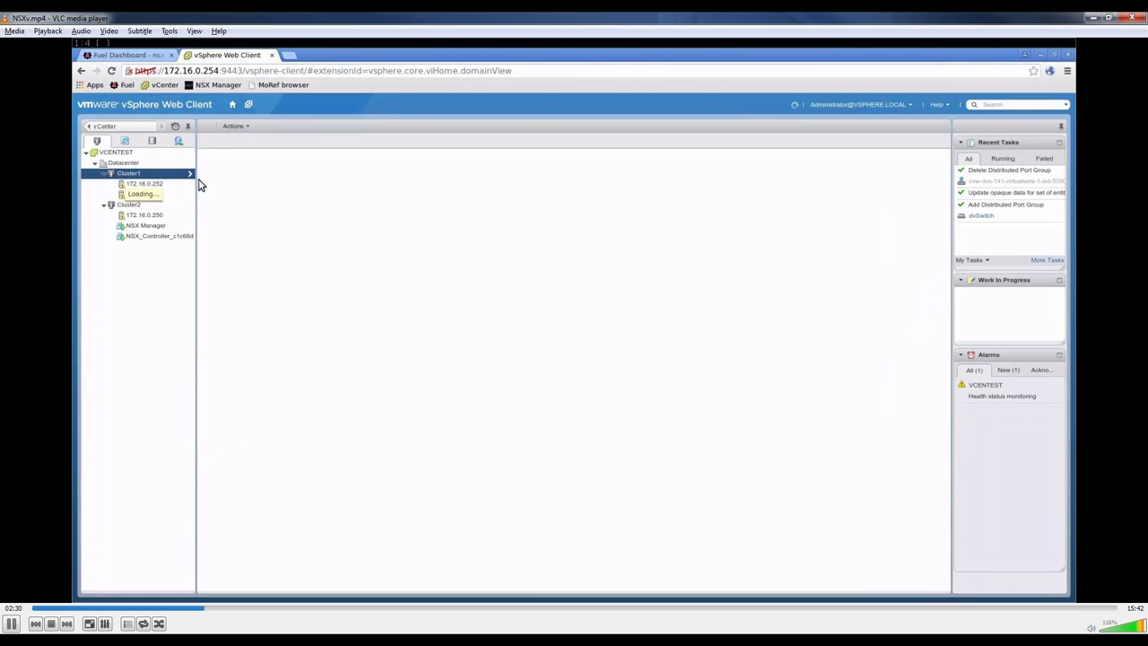
click(155, 56)
Step: Enter vSphere cluster Cluster1, service name cluster, datastore regex nfs.*, and save the changes
click(494, 365)
text(Clust)
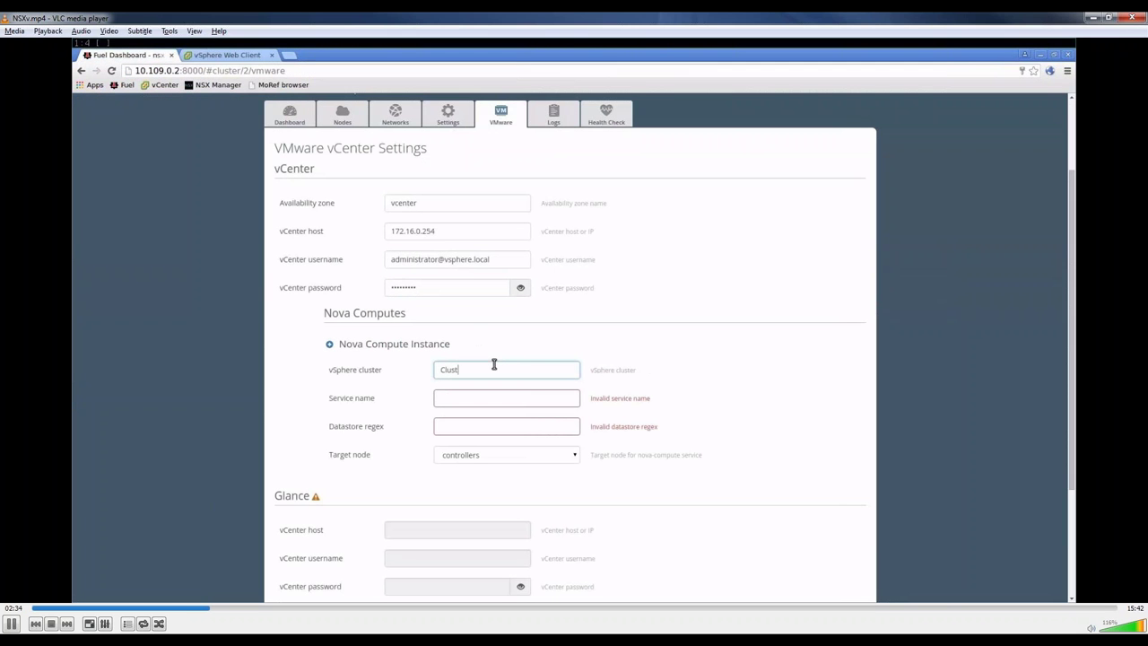
text(er1)
key(Tab)
text(cluster)
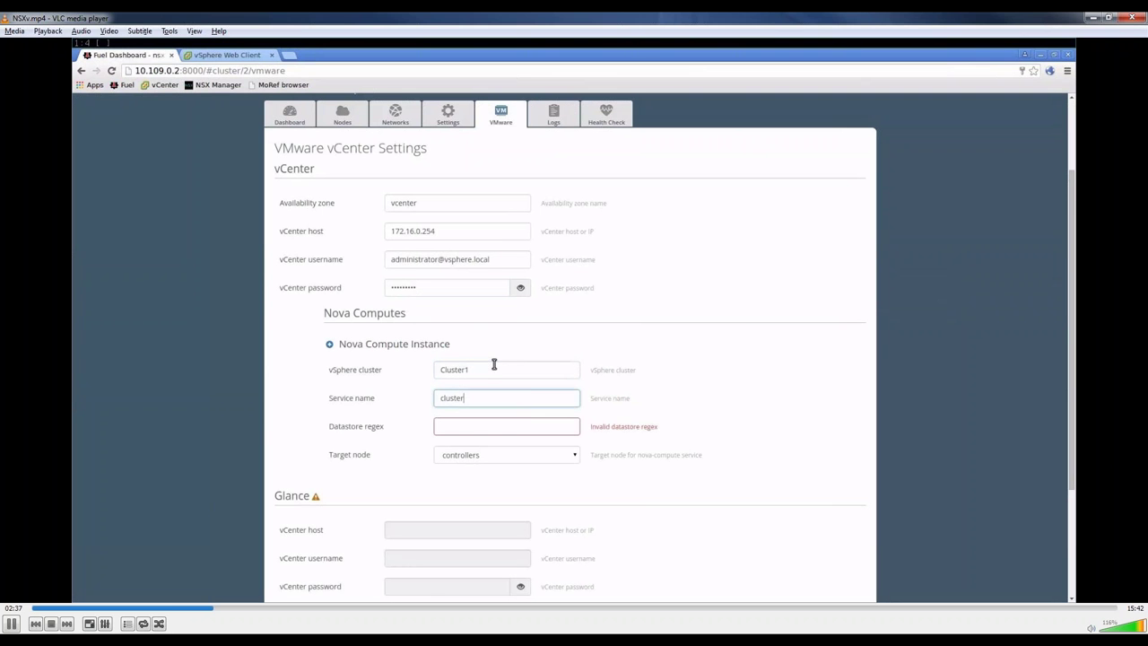
key(Tab)
text(nfs.*)
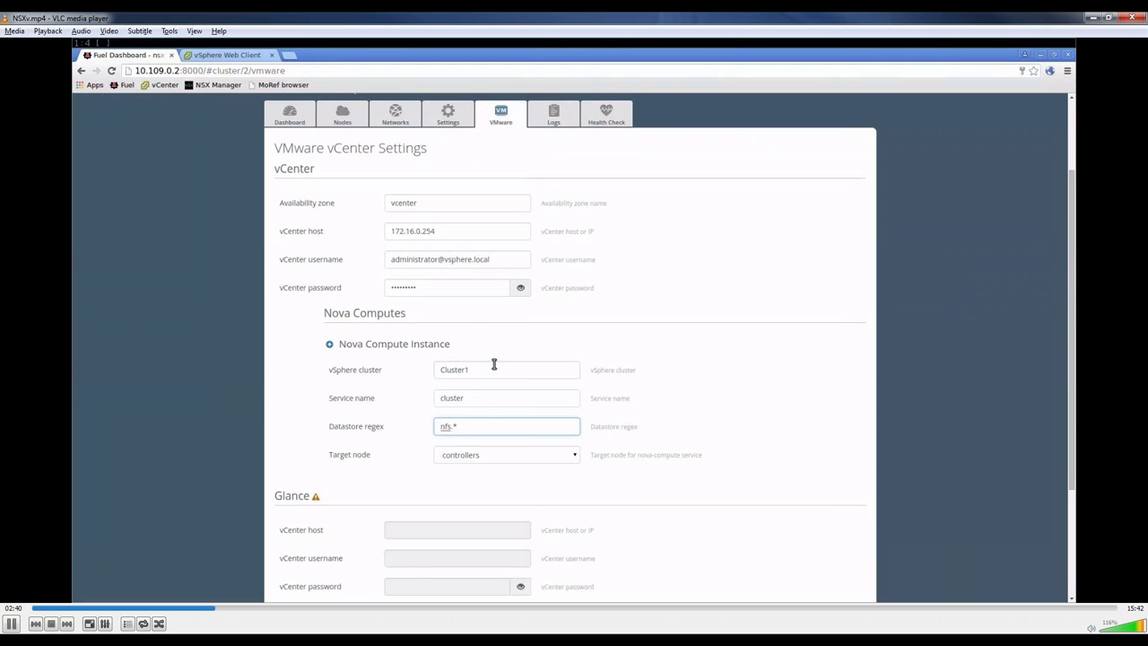
scroll(493, 363, down, 3)
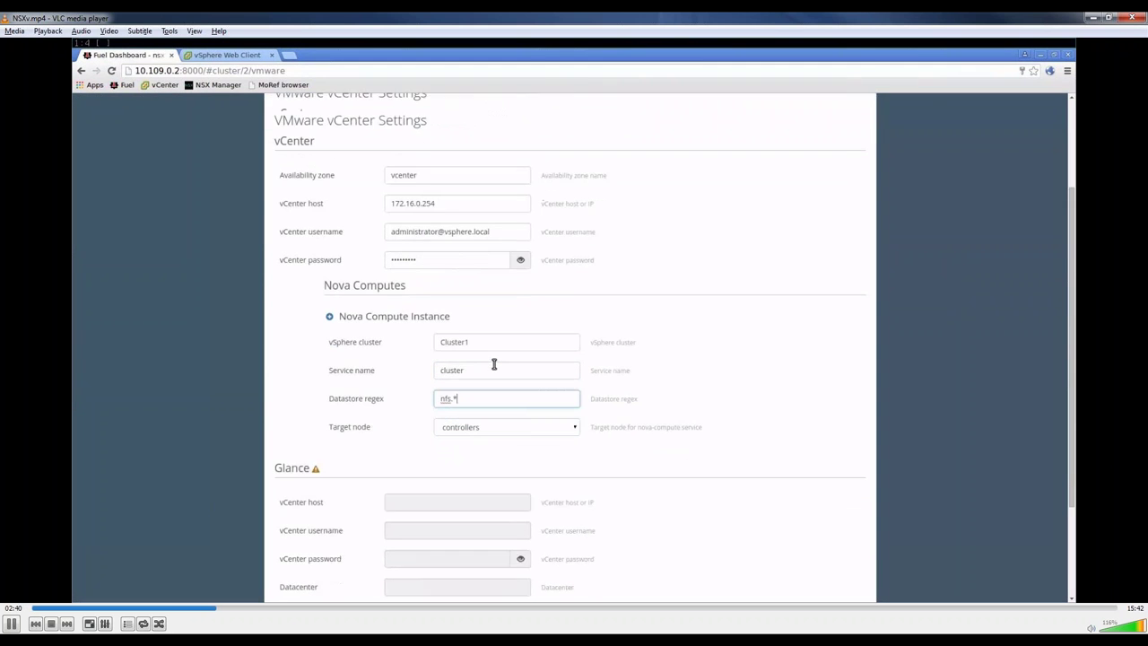
click(809, 583)
scroll(605, 457, up, 3)
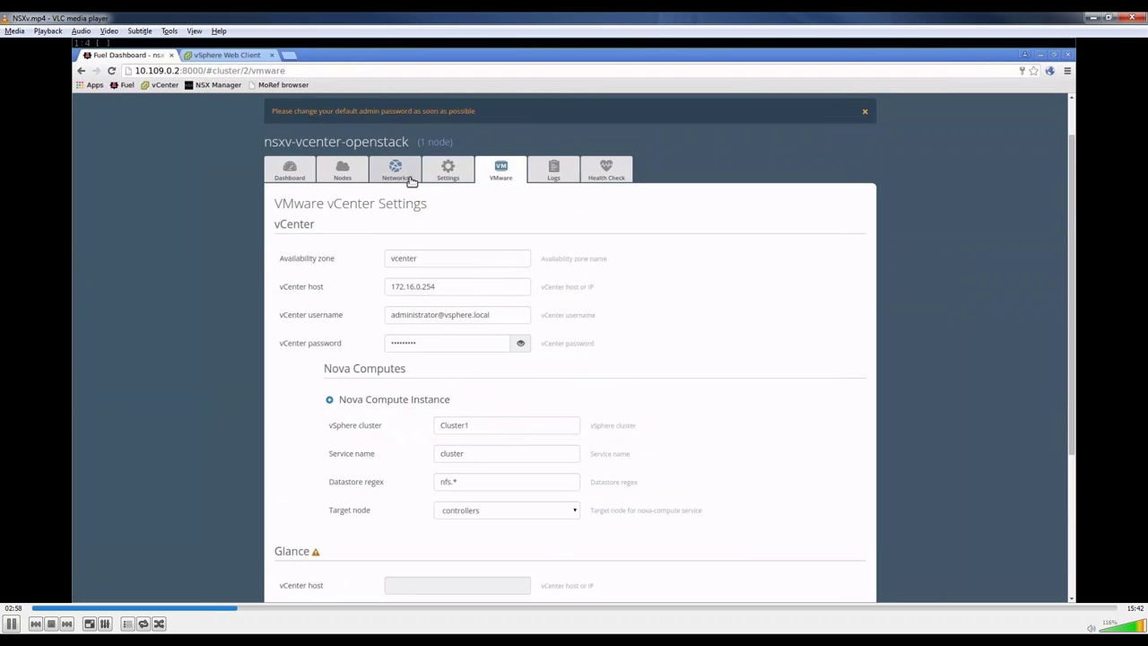
Step: Enable the NSXv plugin in OpenStack settings and set NSX Manager hostname 172.16.0.249
click(431, 177)
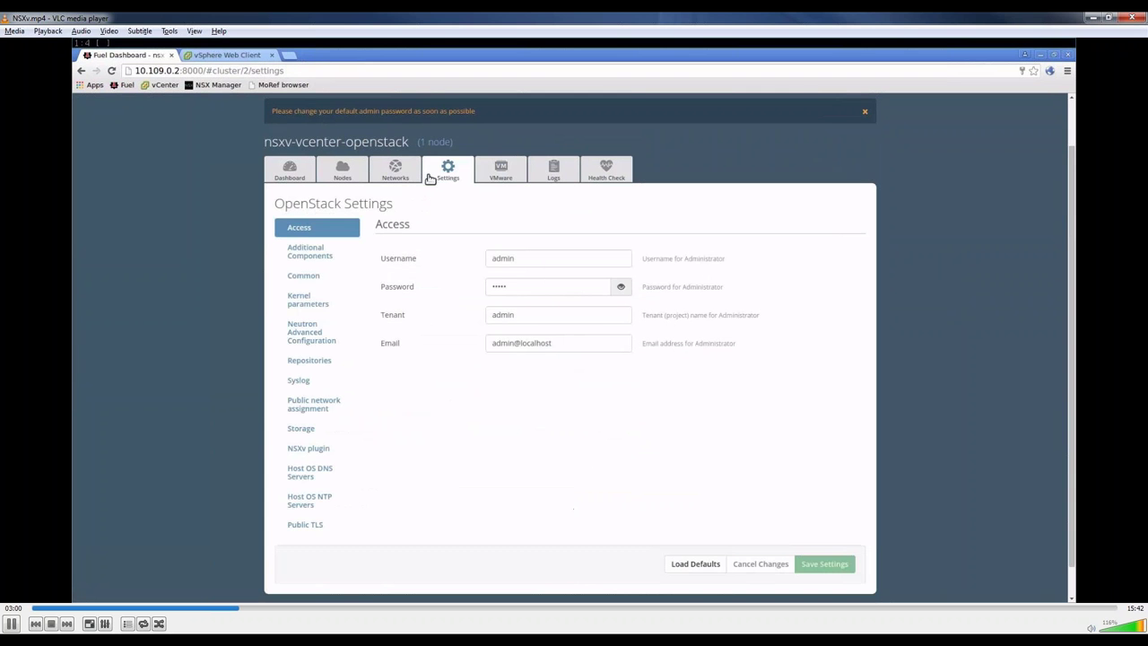
click(324, 446)
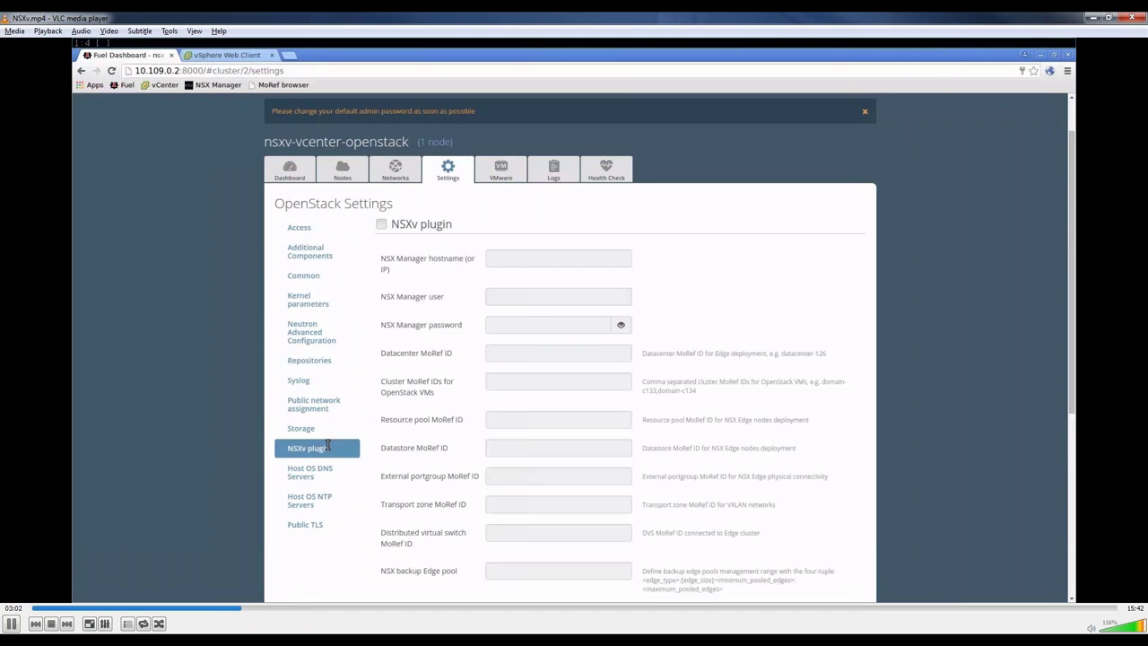
click(381, 224)
scroll(382, 230, down, 1)
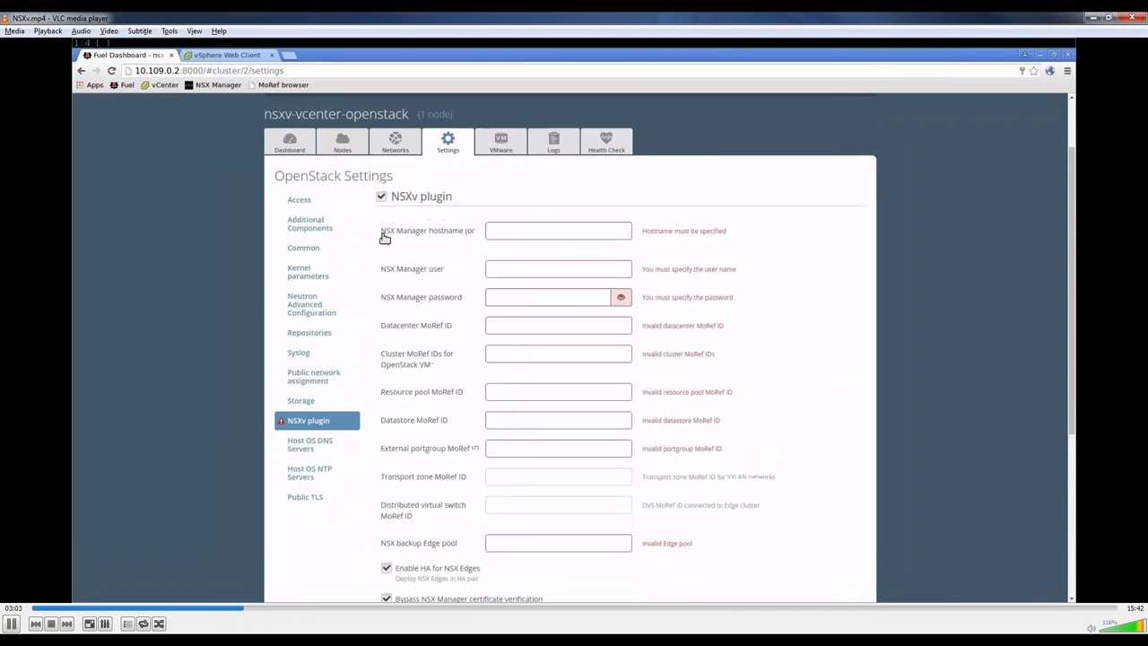
click(491, 230)
text(172.1)
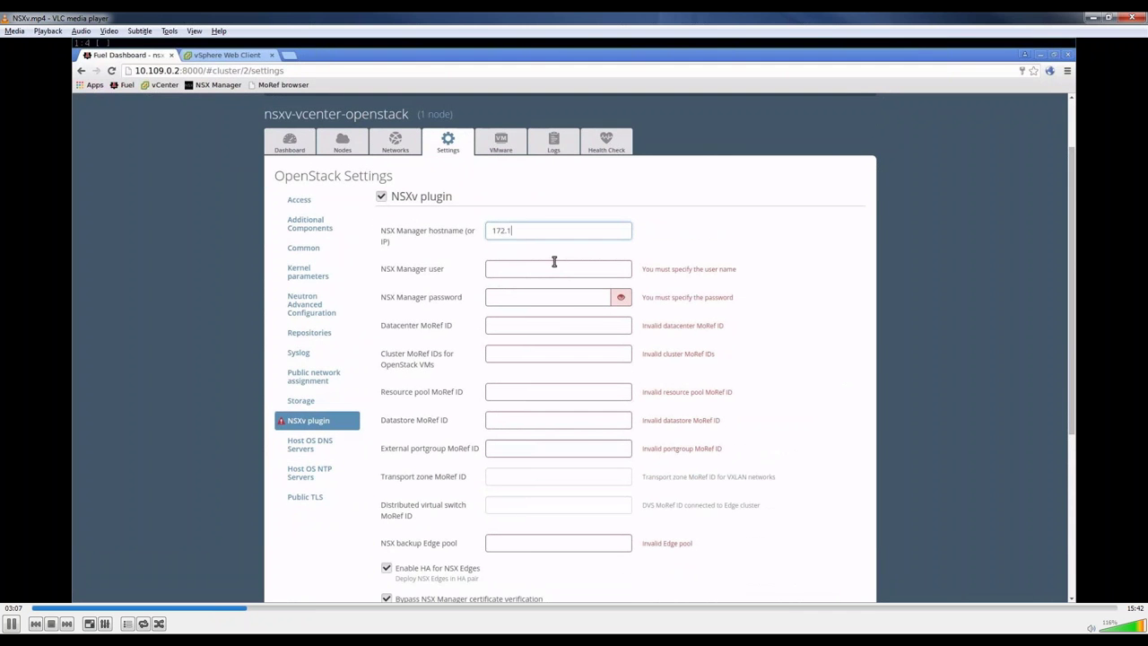
text(6.0.249)
Step: Set NSX Manager user admin and its password, and open the MoRef browser in a background tab
scroll(554, 261, down, 1)
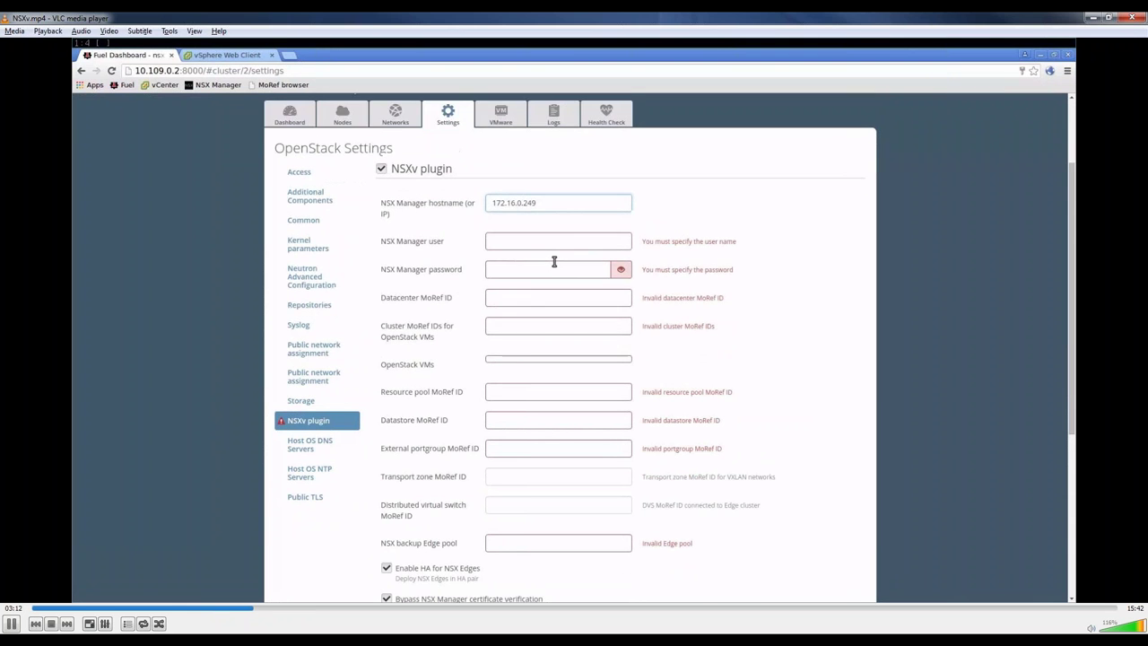
click(561, 243)
text(adm)
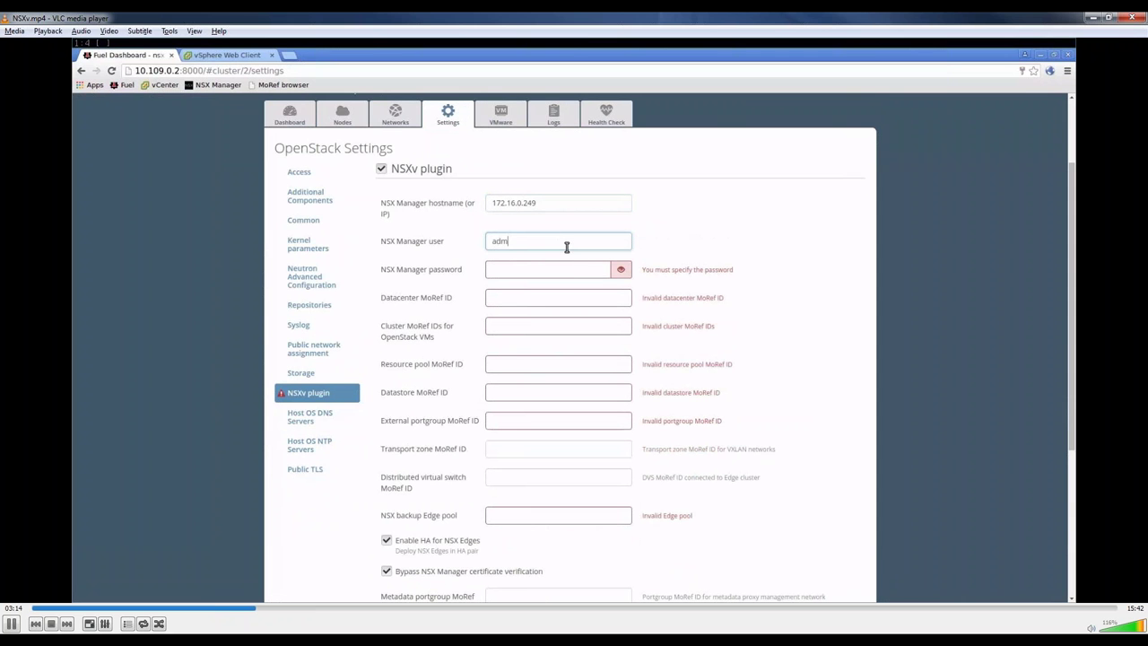
text(in)
key(Tab)
text(ad)
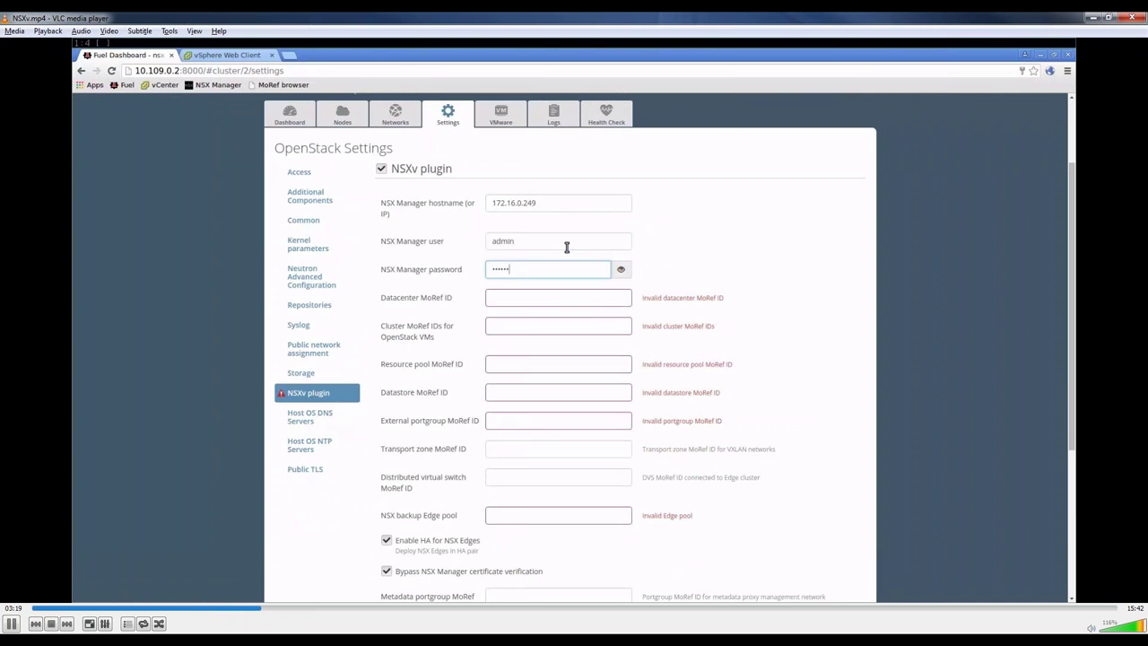
scroll(567, 246, down, 1)
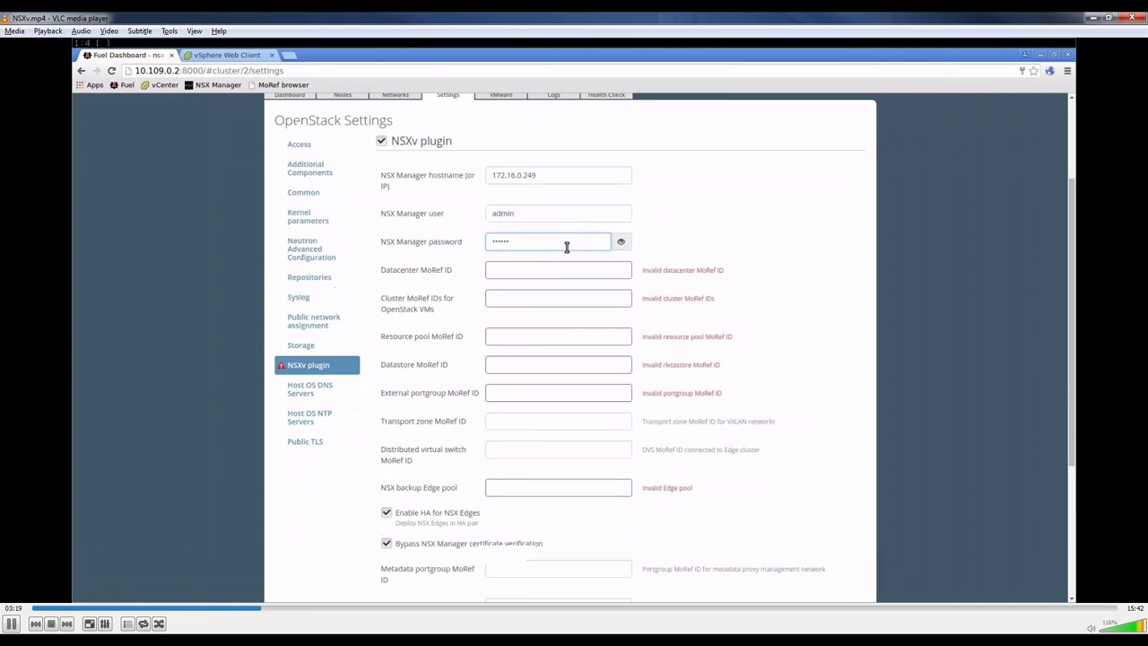
middle_click(274, 86)
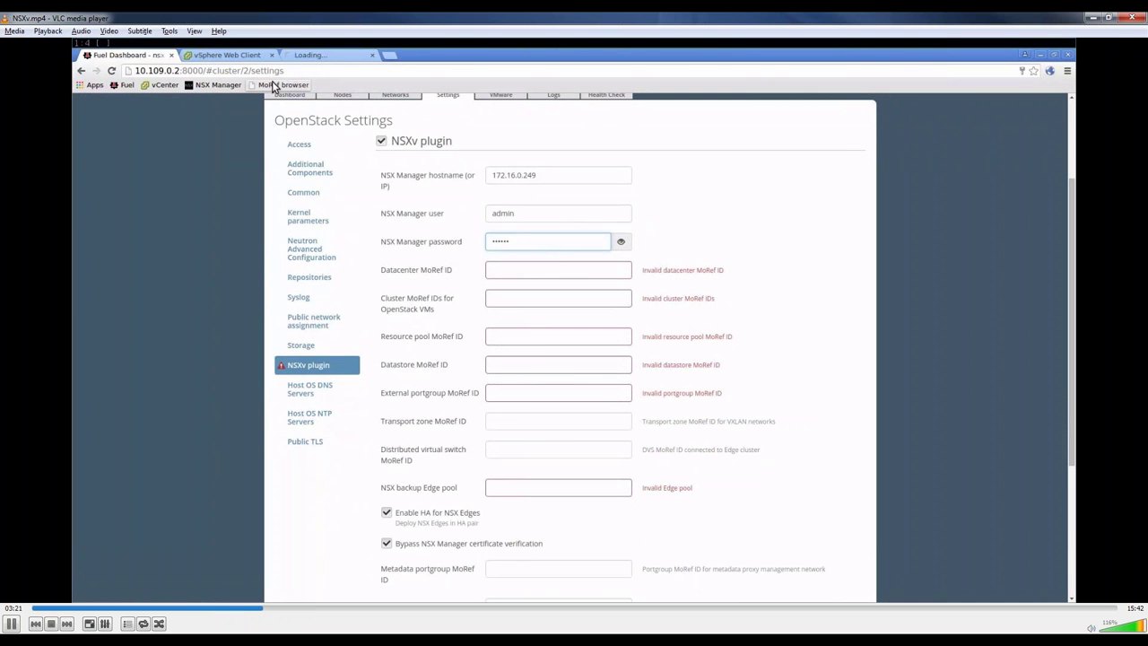
click(494, 276)
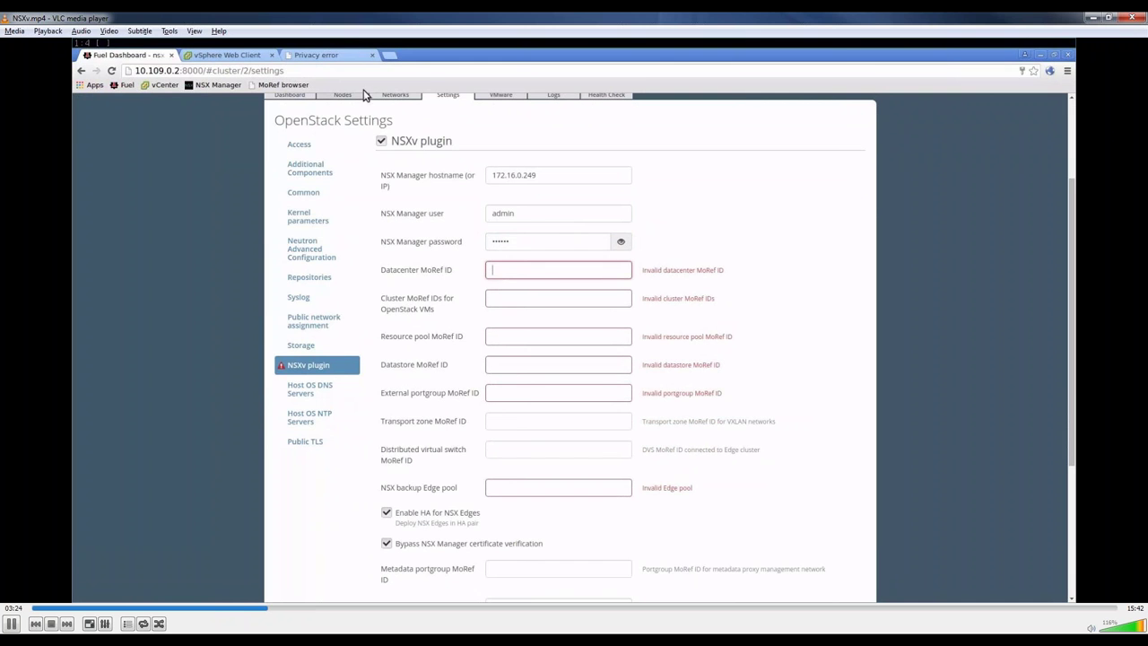
Step: Bypass the certificate warning and log in to the 172.16.0.254 object browser
click(351, 59)
click(437, 335)
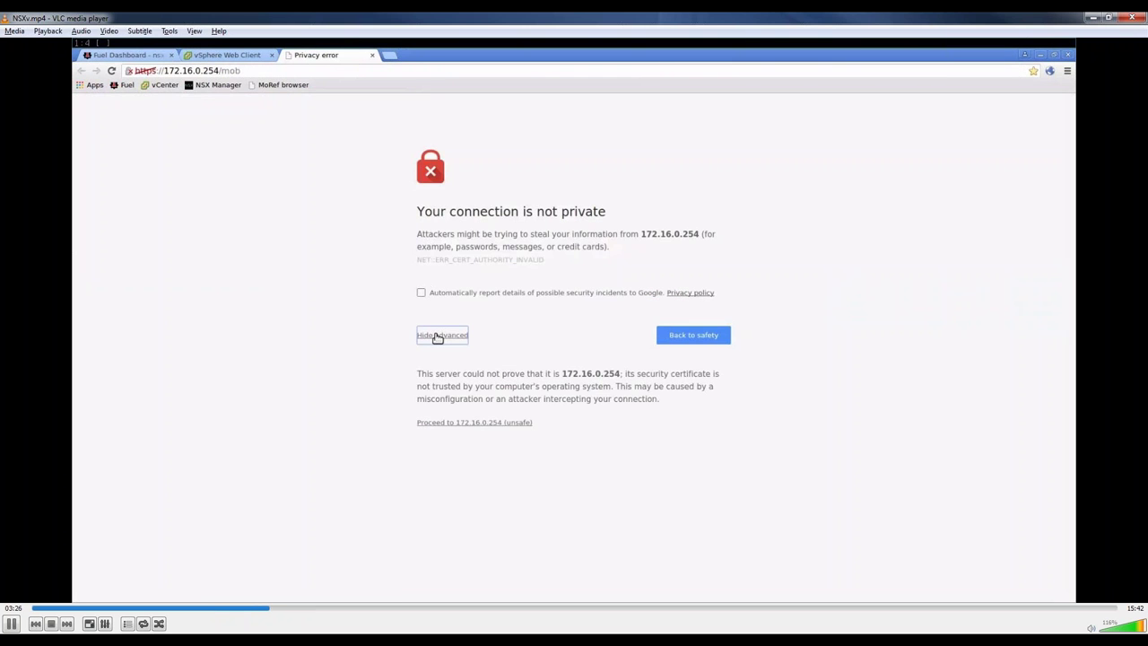
click(458, 422)
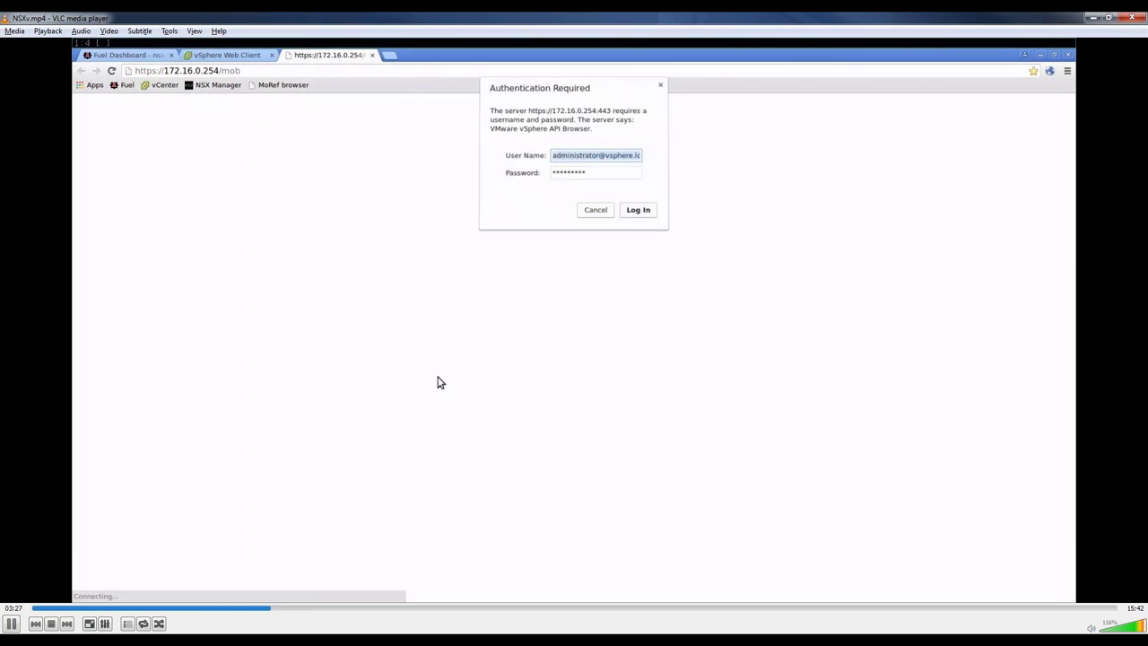
click(638, 211)
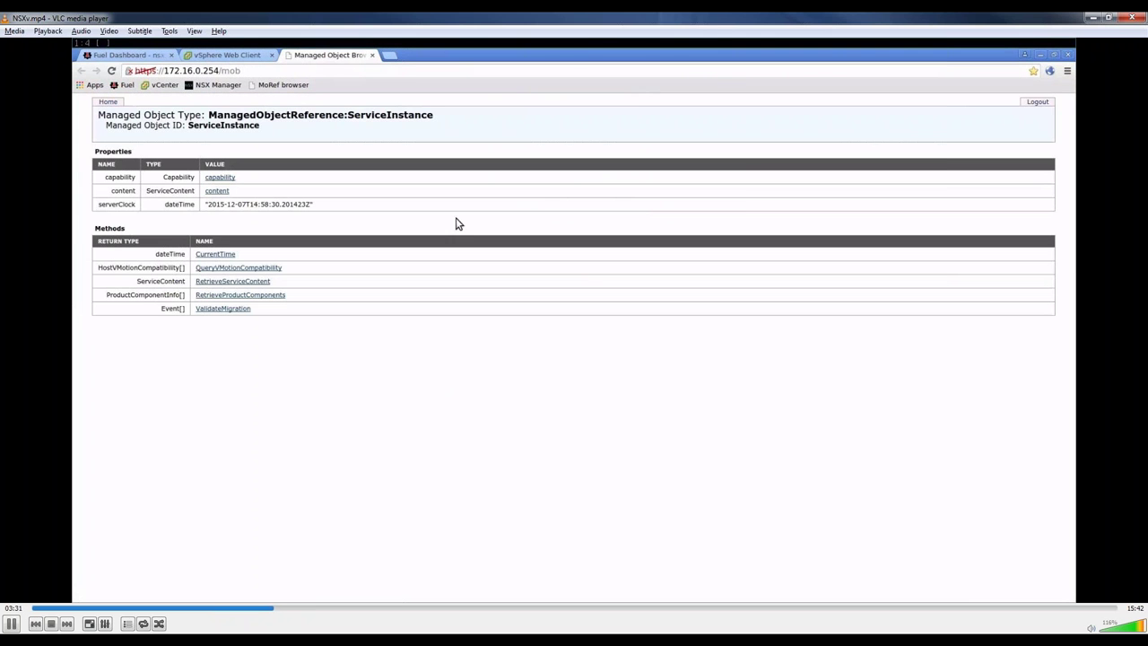
Step: Open content > group-d1, copy the datacenter ID datacenter-126, and switch tabs
click(217, 191)
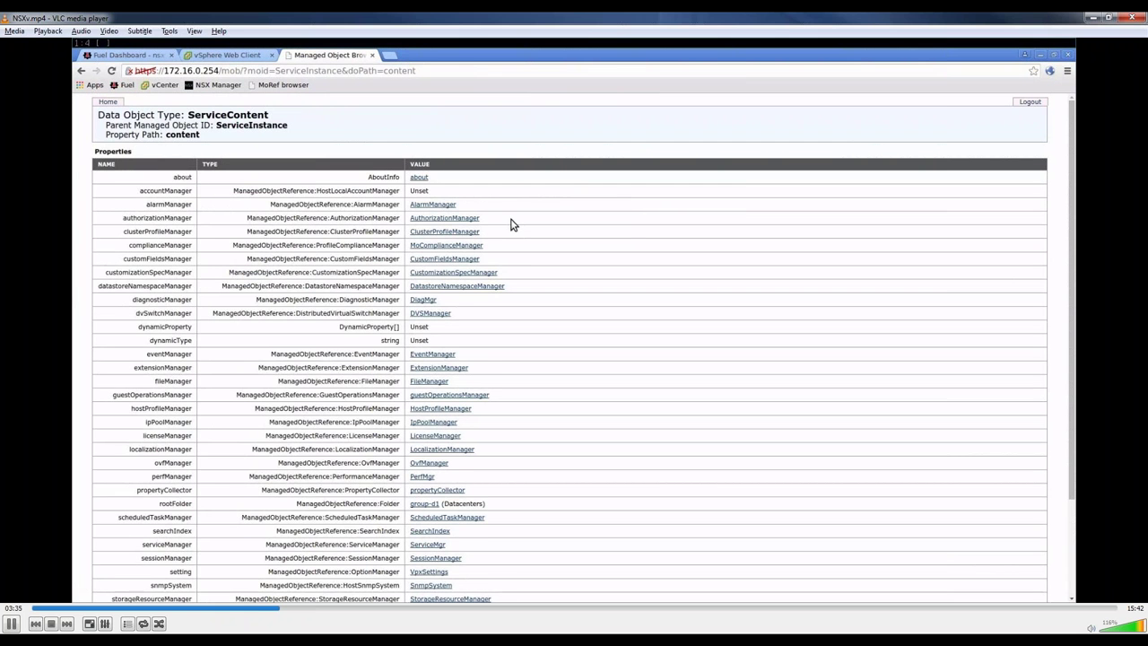
scroll(513, 224, down, 1)
scroll(513, 224, down, 3)
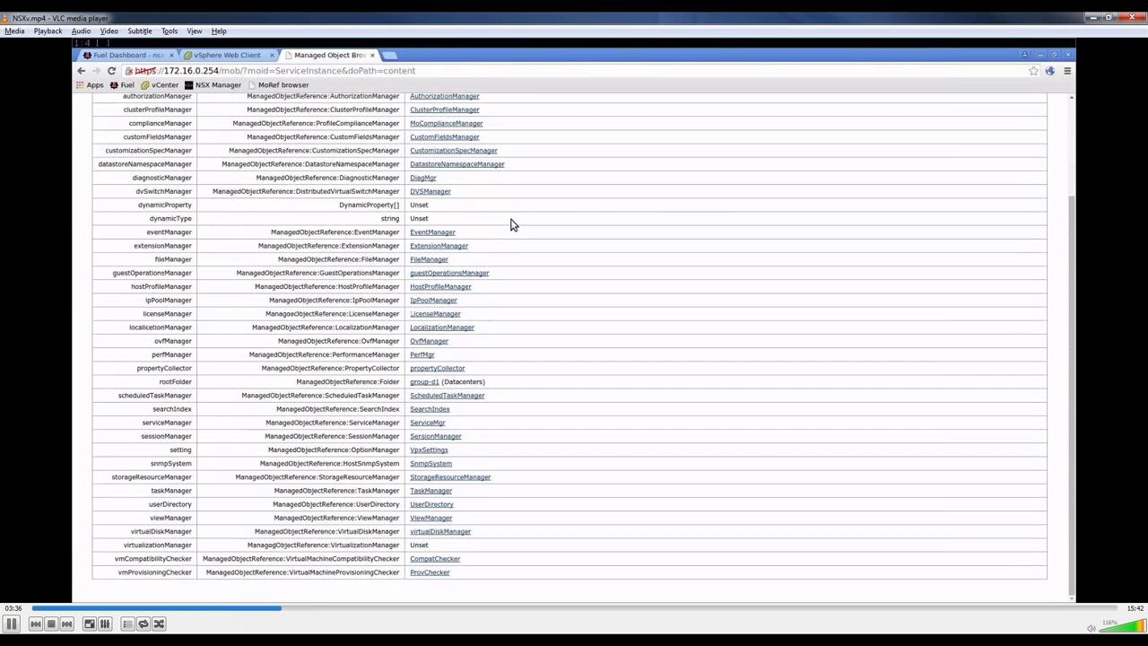
click(429, 382)
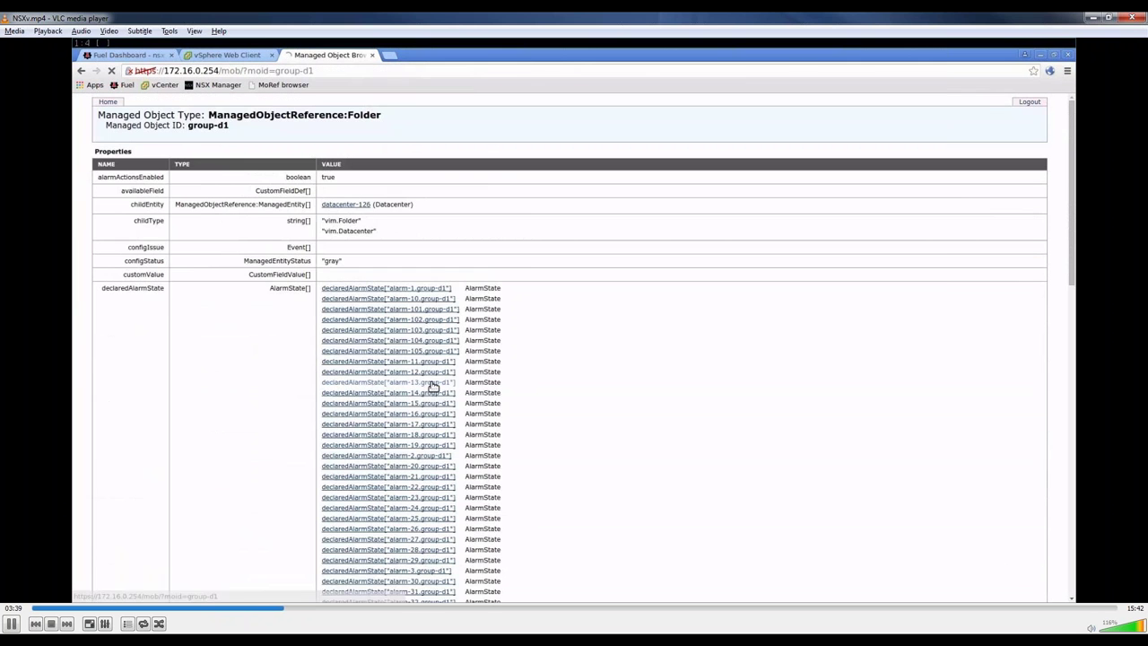
drag(367, 205, 324, 208)
right_click(324, 207)
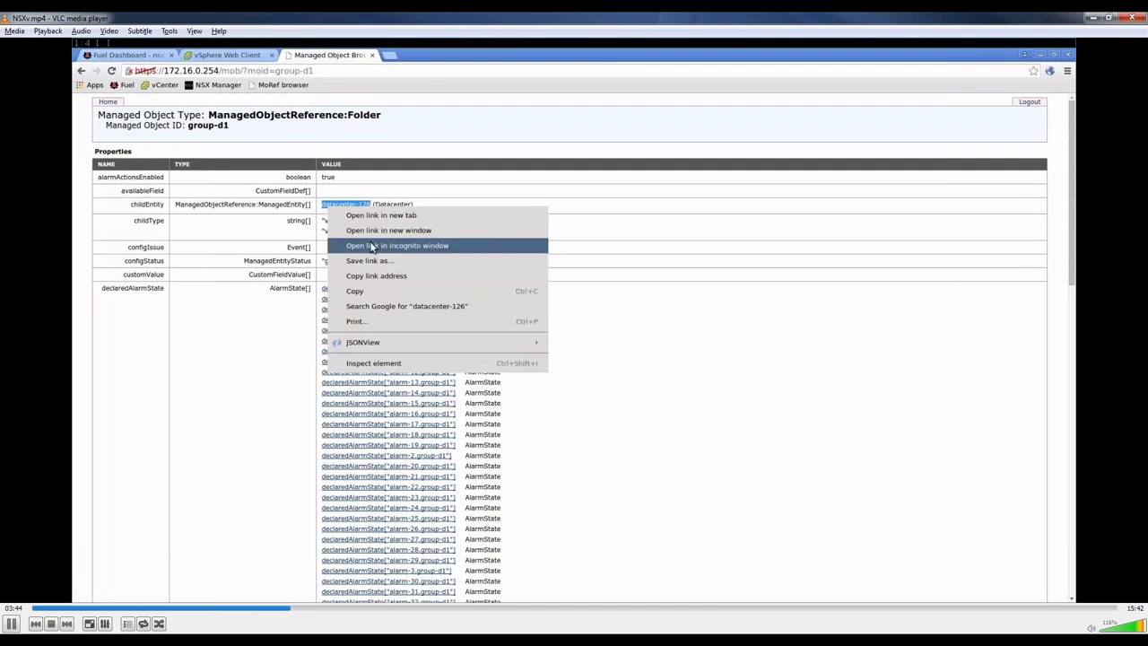
click(374, 292)
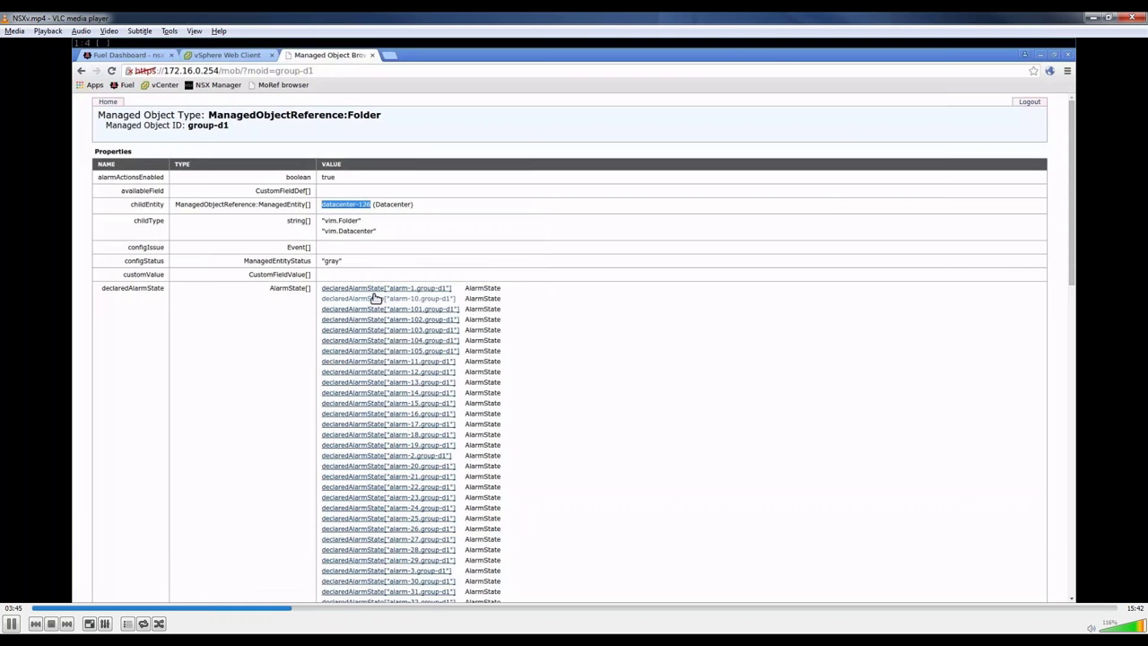
click(235, 59)
Step: Paste datacenter-126 into Fuel's Datacenter MoRef ID field
click(139, 58)
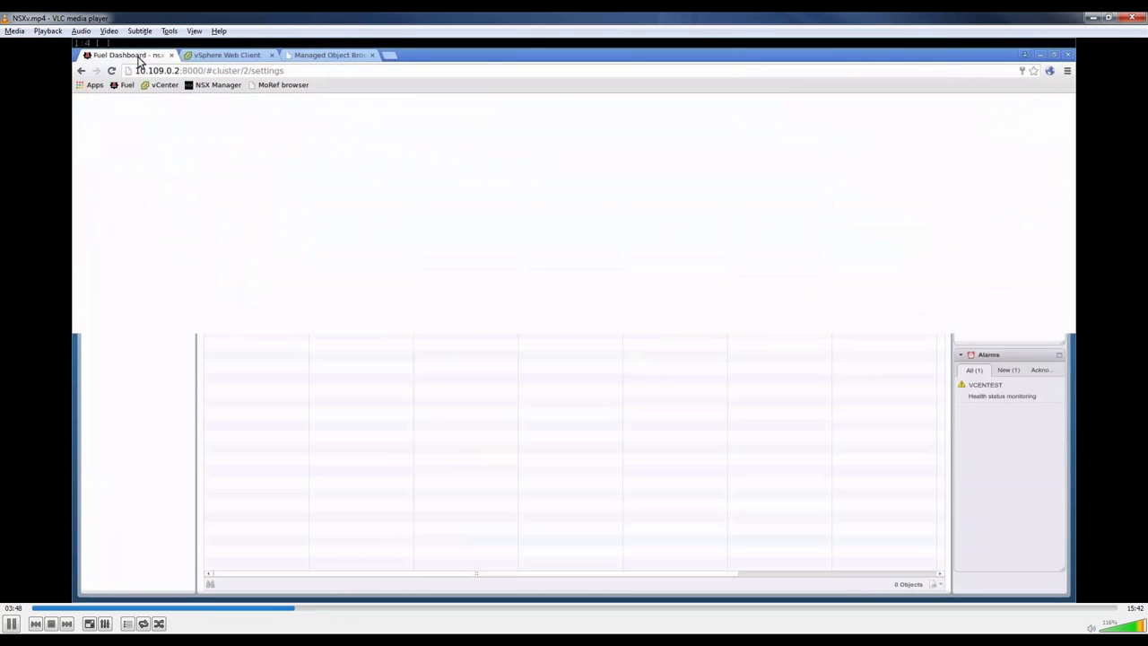
right_click(499, 271)
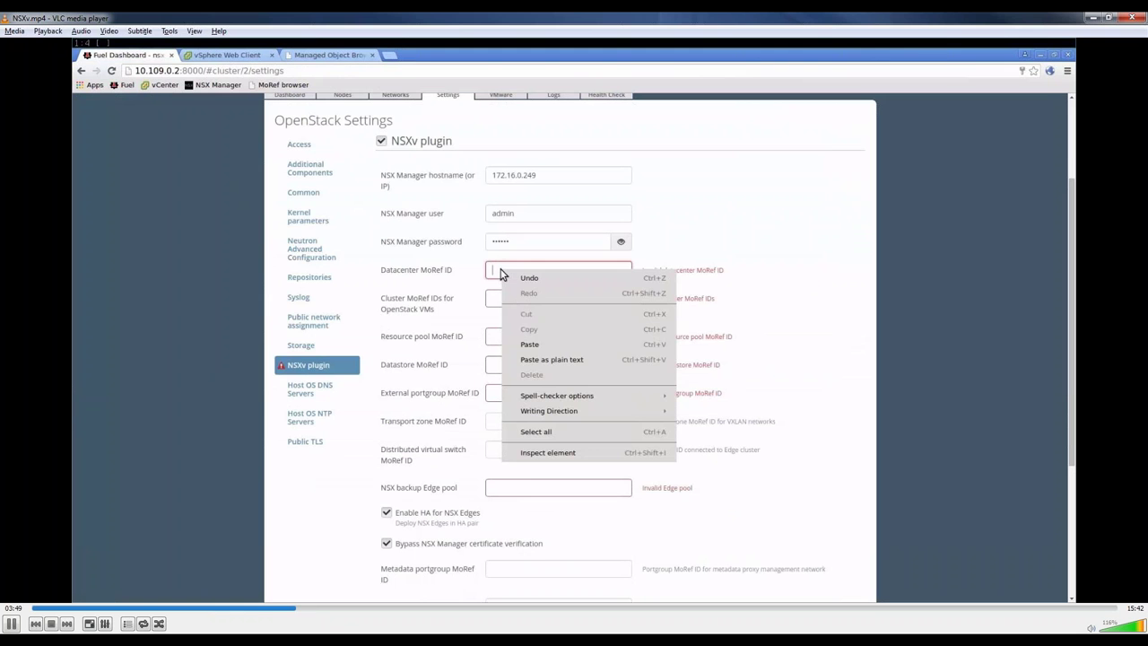
click(534, 344)
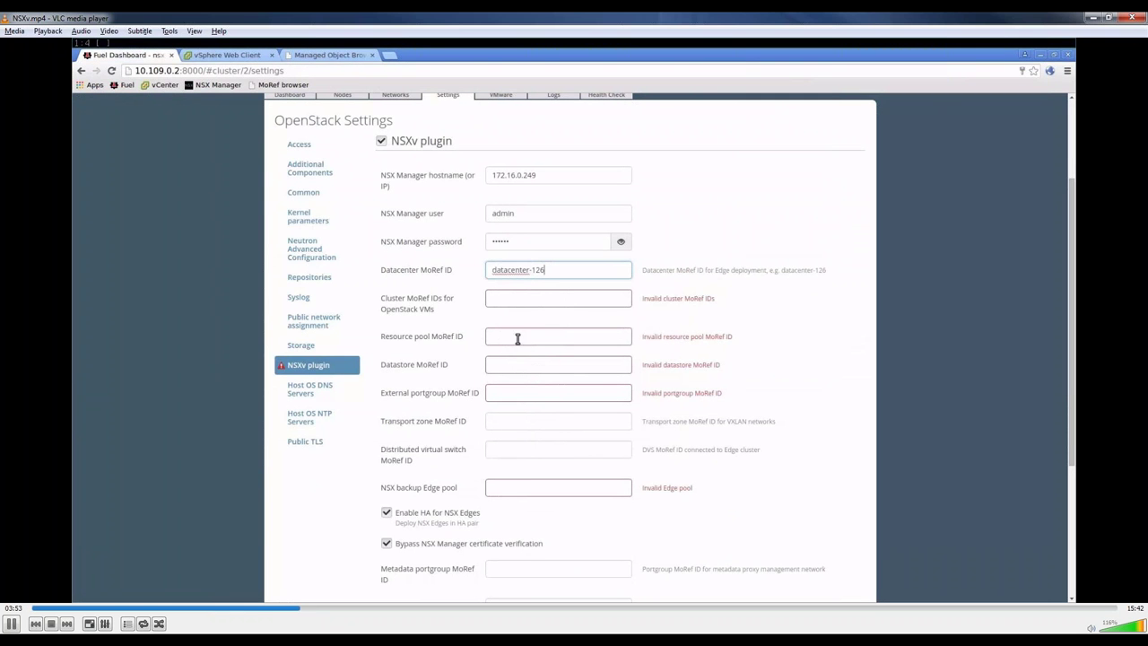
Step: Open the datacenter-126 object in the managed object browser
click(329, 55)
scroll(466, 260, down, 3)
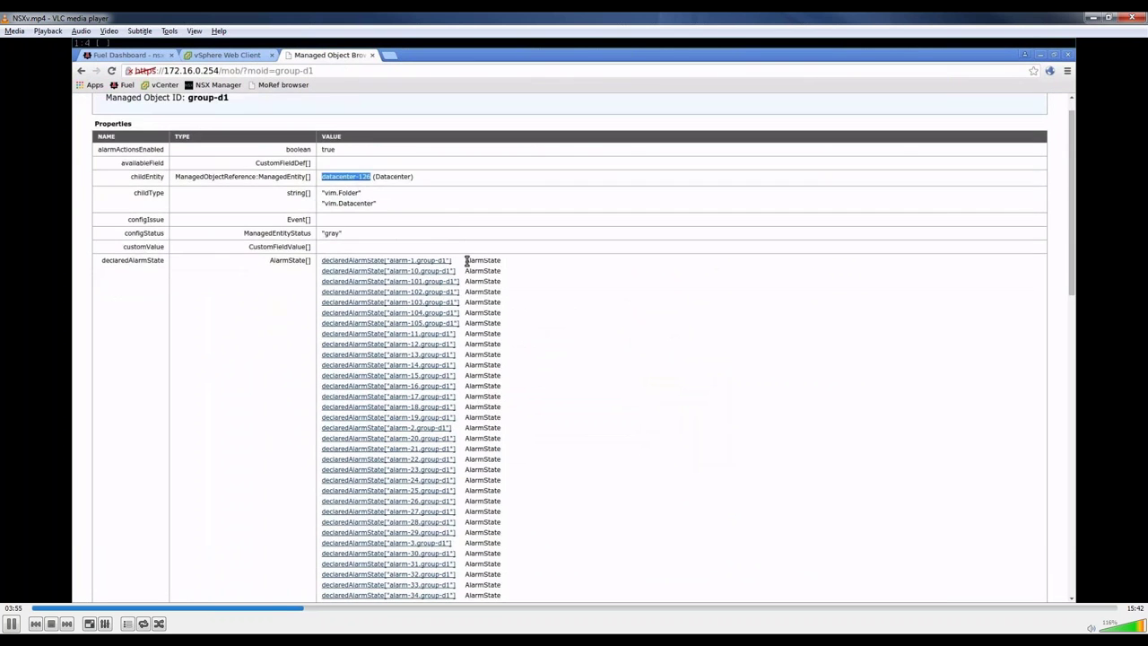
scroll(466, 260, down, 10)
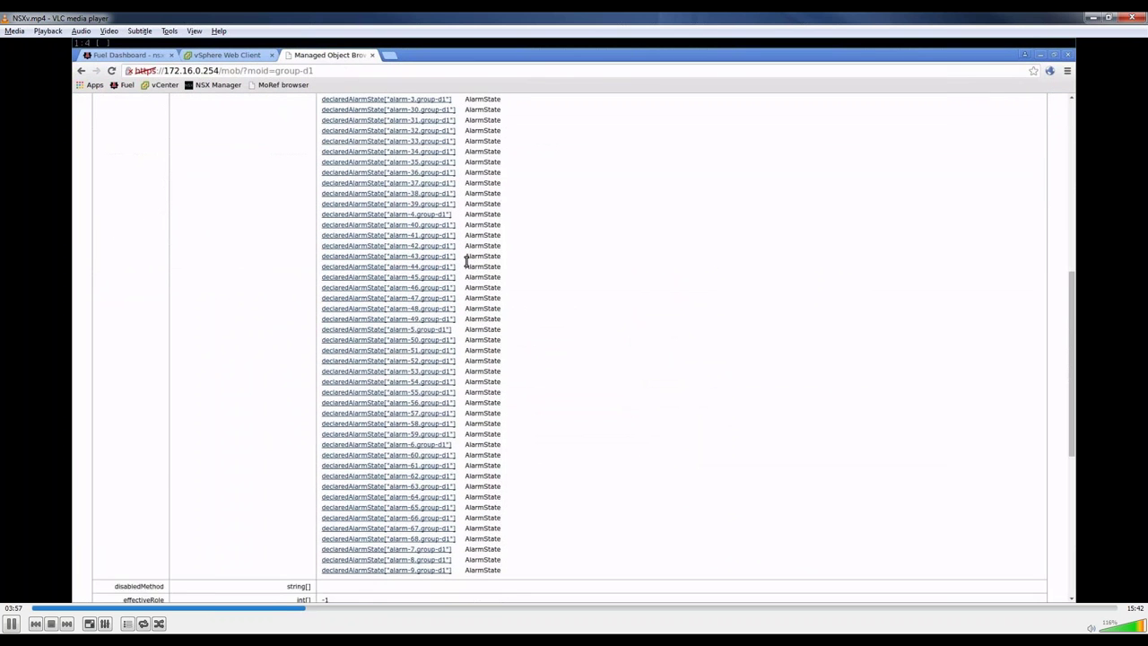
scroll(465, 260, down, 3)
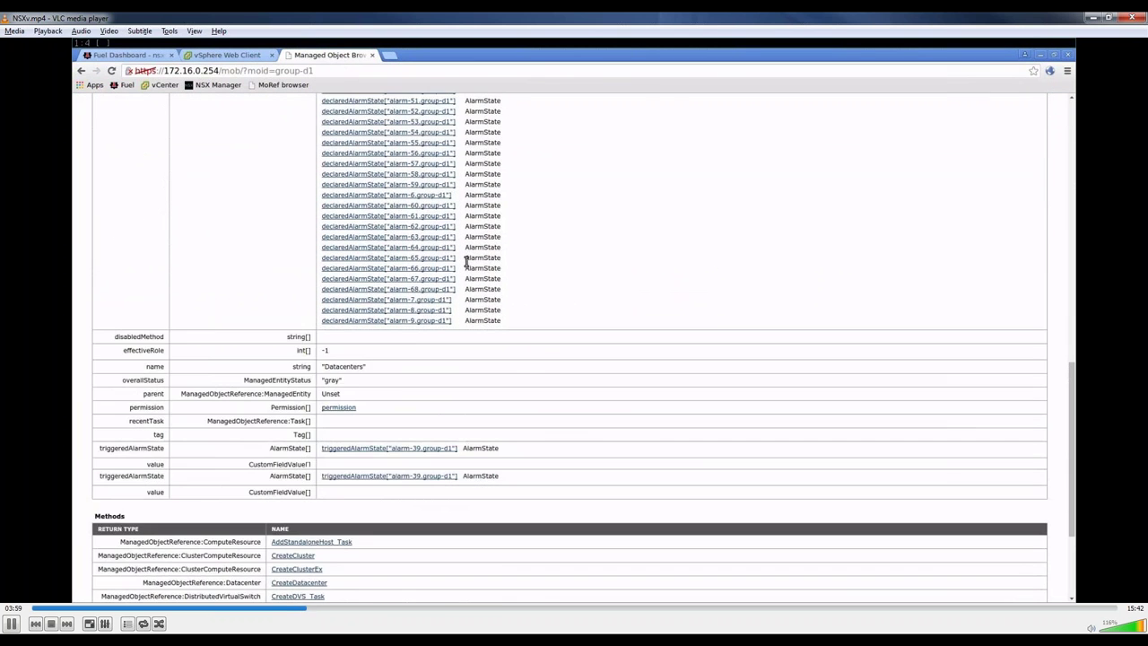
scroll(465, 260, up, 12)
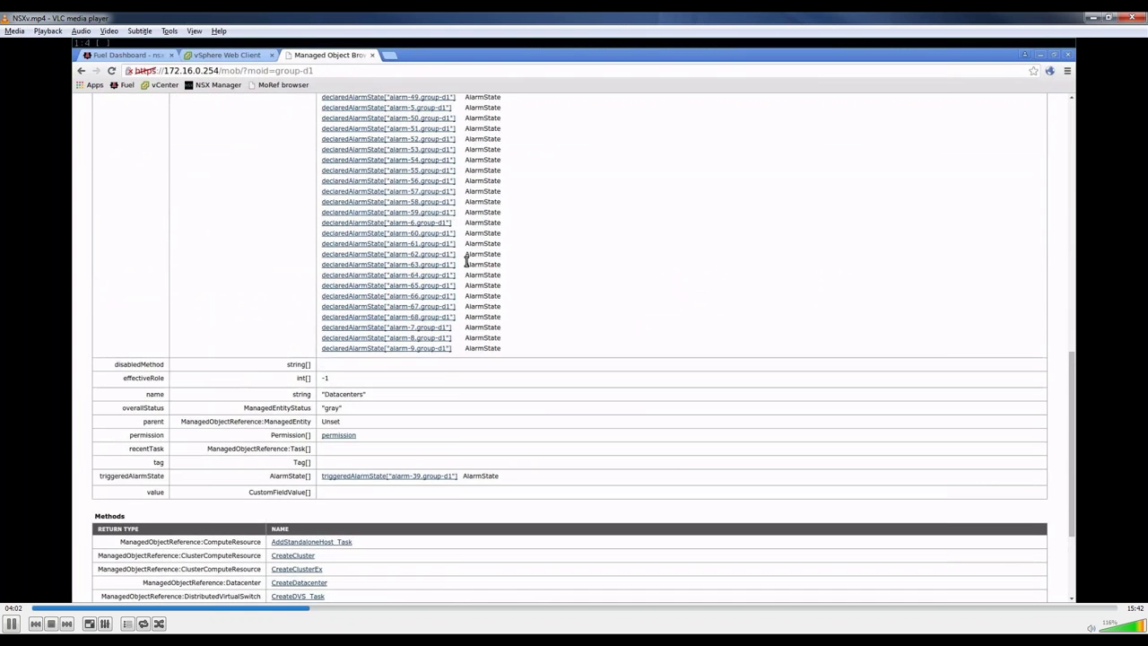
scroll(466, 260, up, 3)
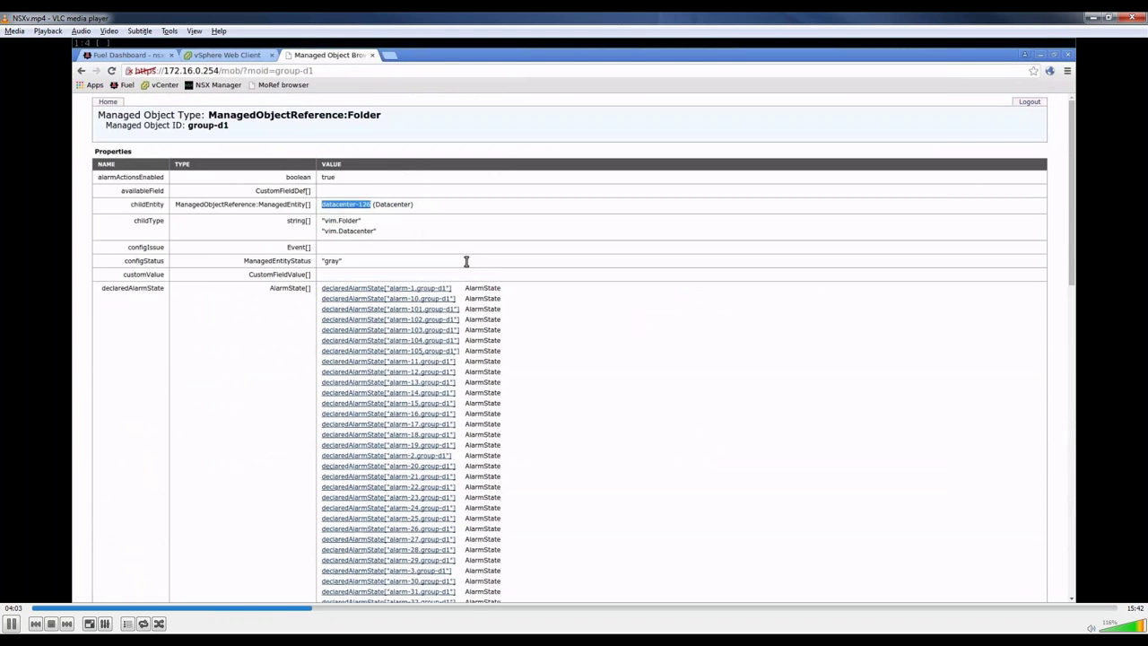
click(354, 204)
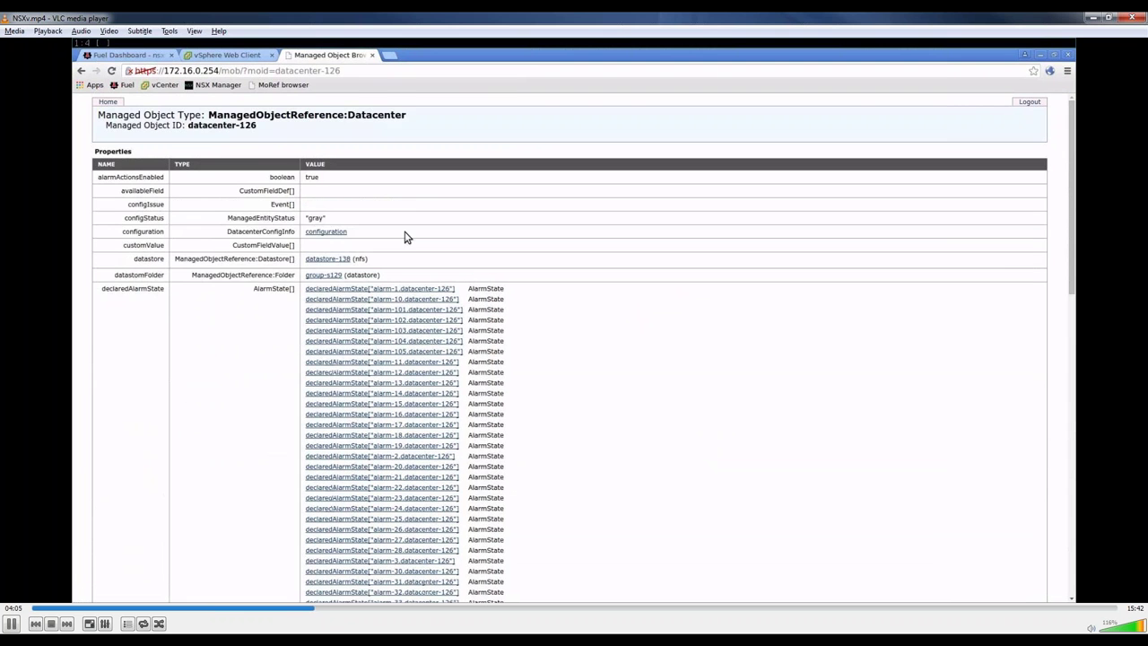
Step: Open host folder group-h128 and copy Cluster1's ID domain-c131
scroll(405, 236, down, 1)
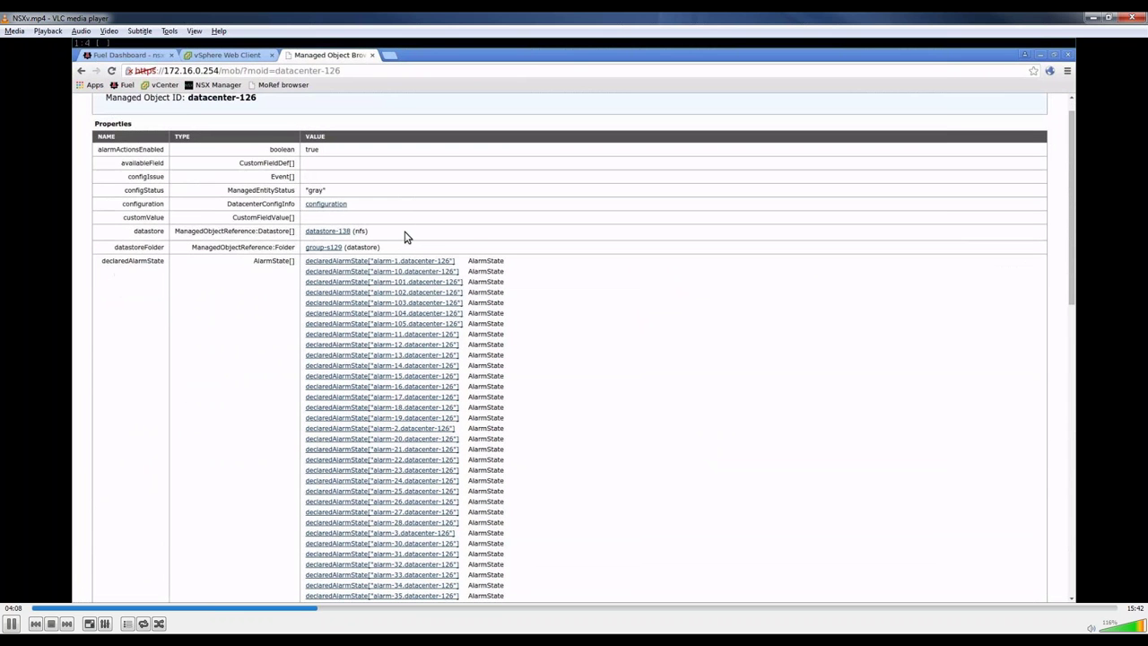
scroll(404, 236, down, 5)
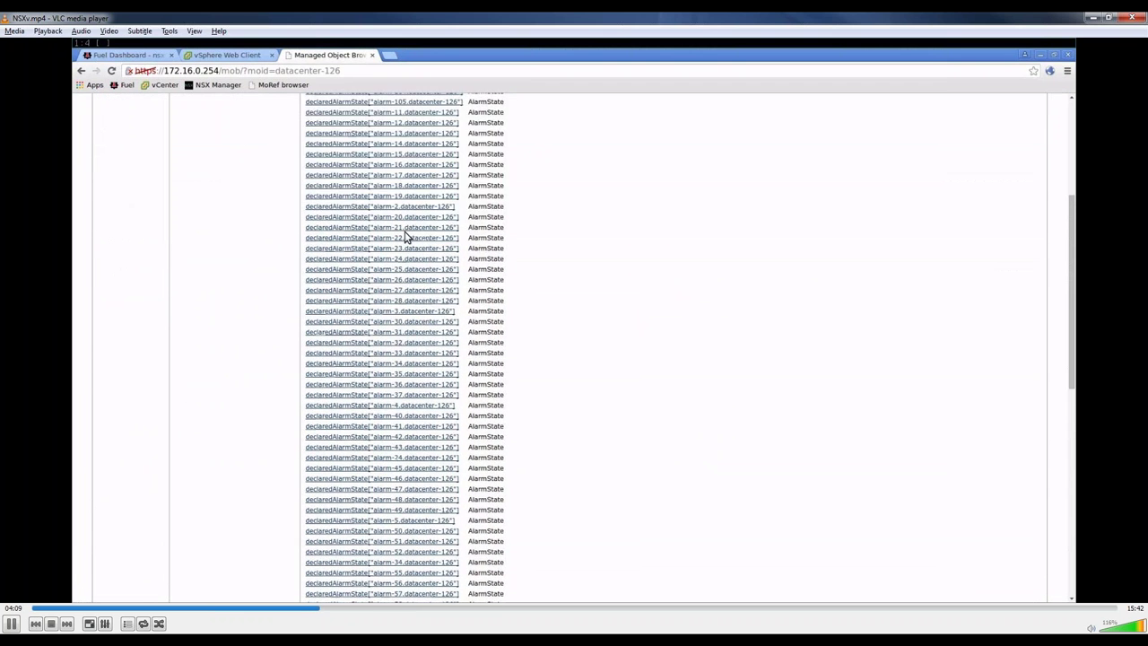
scroll(404, 237, down, 3)
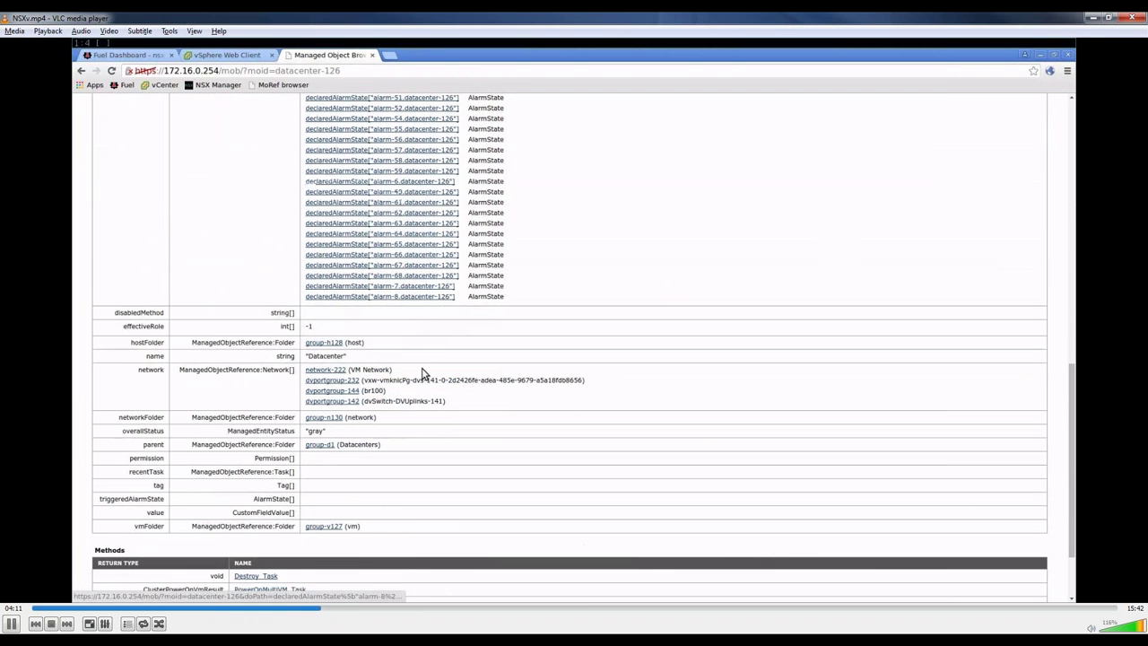
click(332, 345)
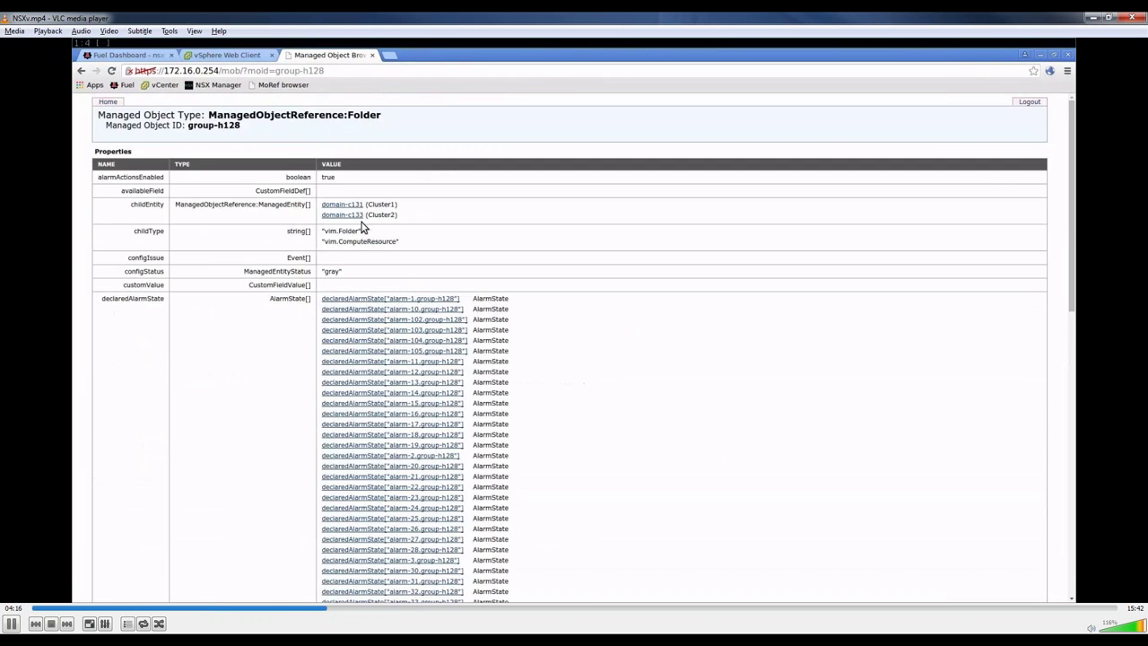
drag(365, 204, 323, 209)
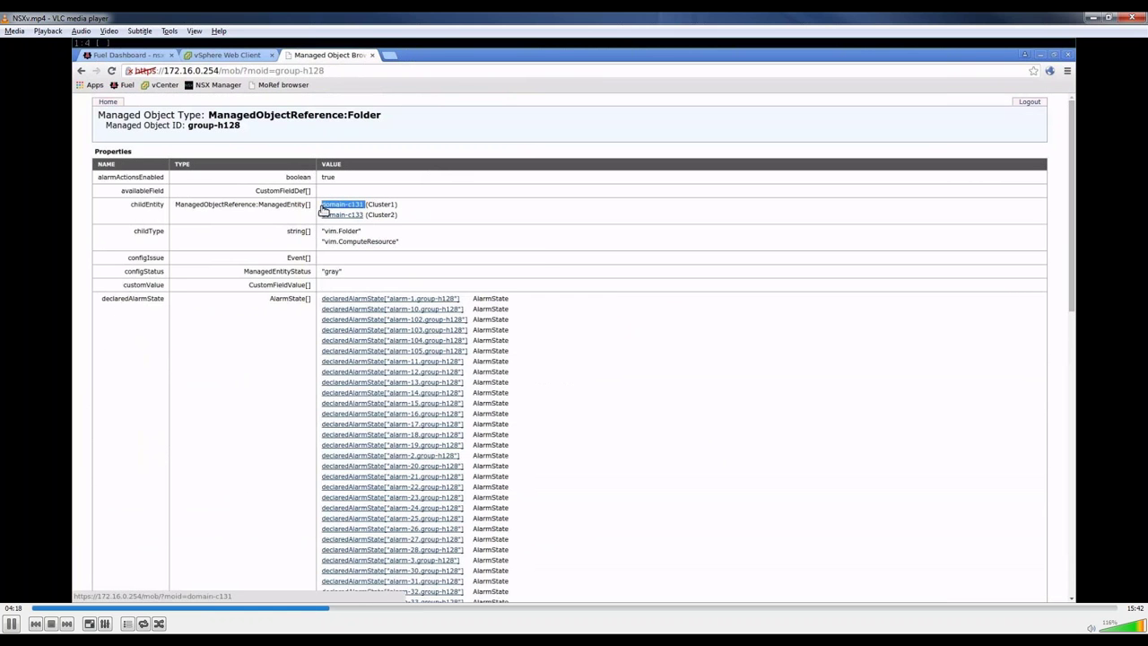
right_click(326, 207)
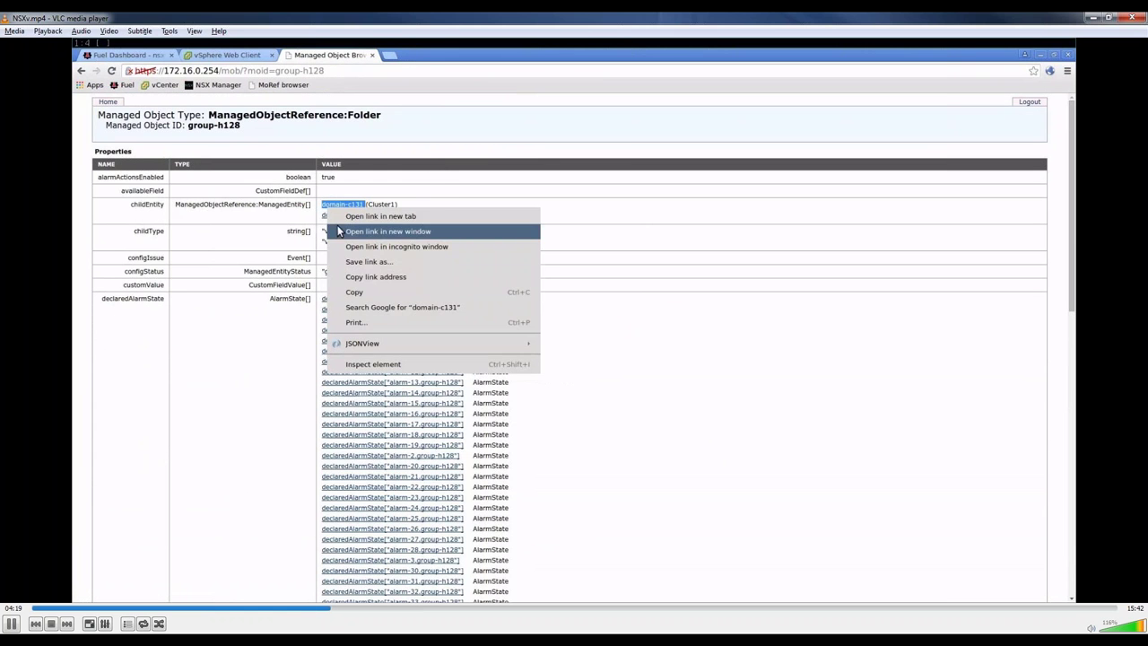
click(375, 276)
Step: Paste domain-c131 into Fuel's Cluster MoRef IDs field
click(131, 57)
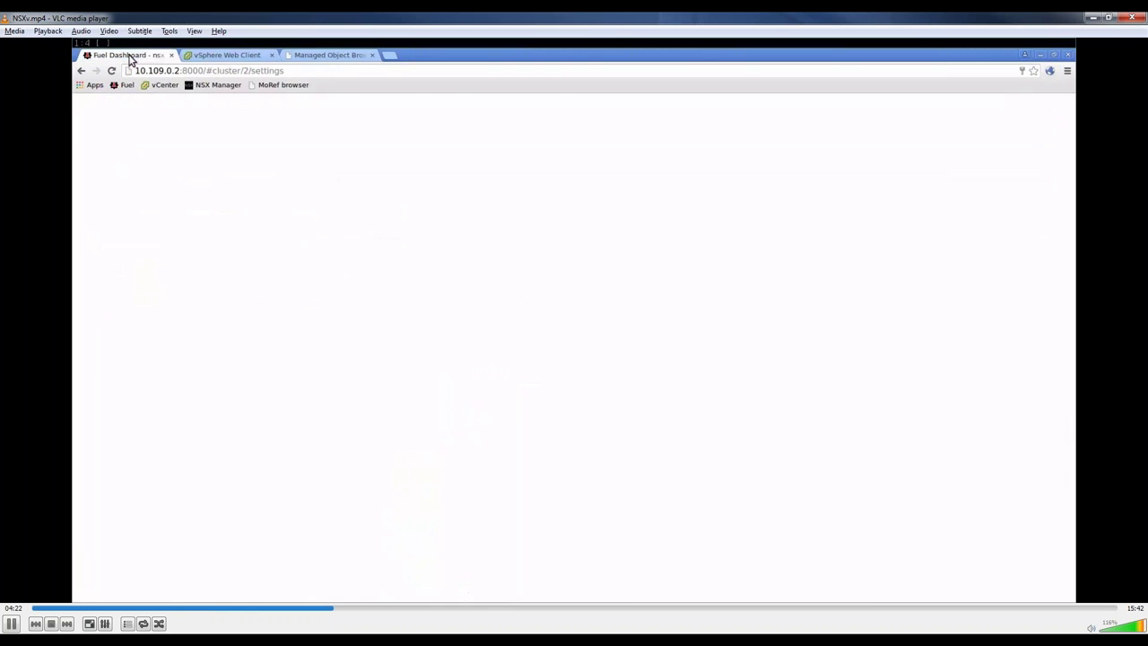
right_click(494, 299)
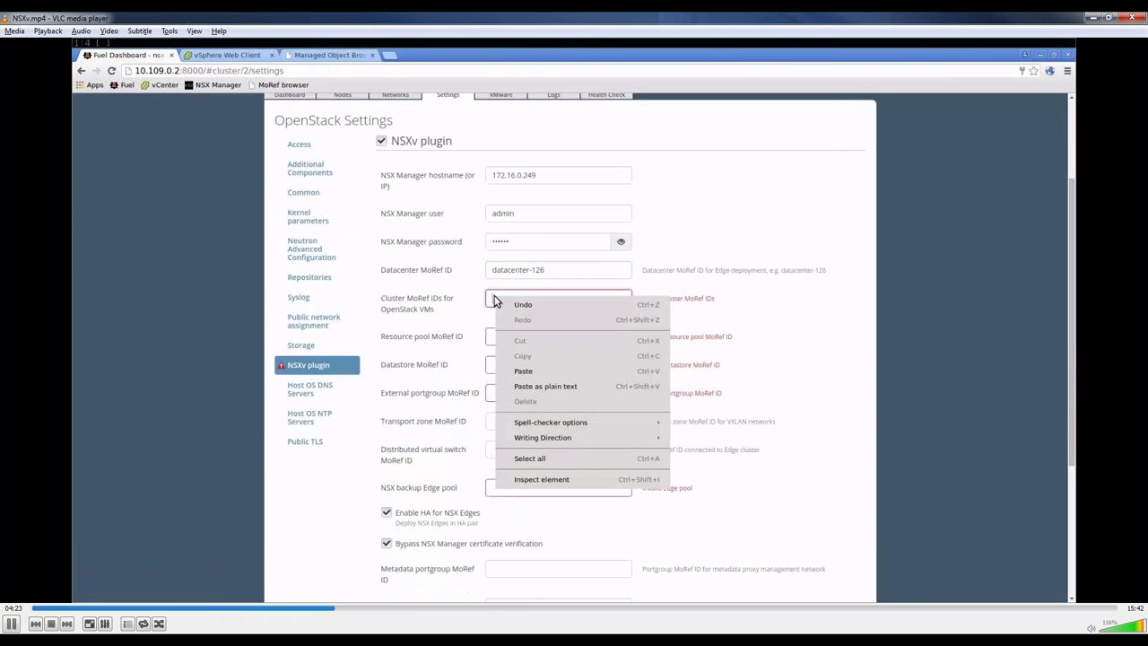
click(551, 374)
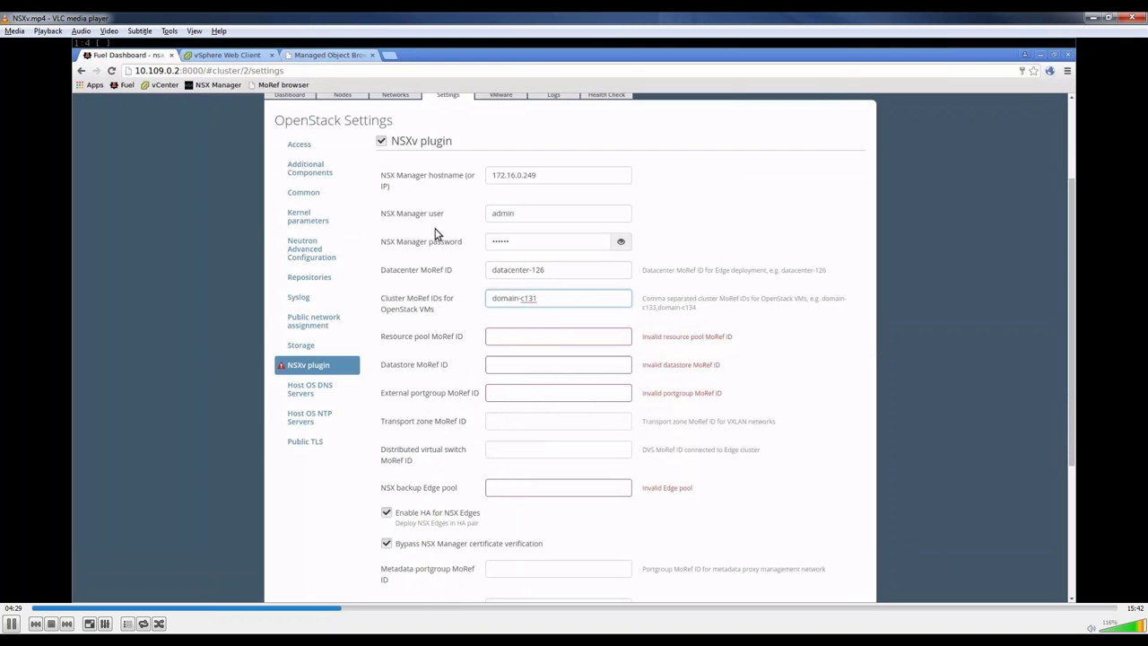
Step: Inspect cluster objects domain-c131 and domain-c133 in the object browser
click(329, 57)
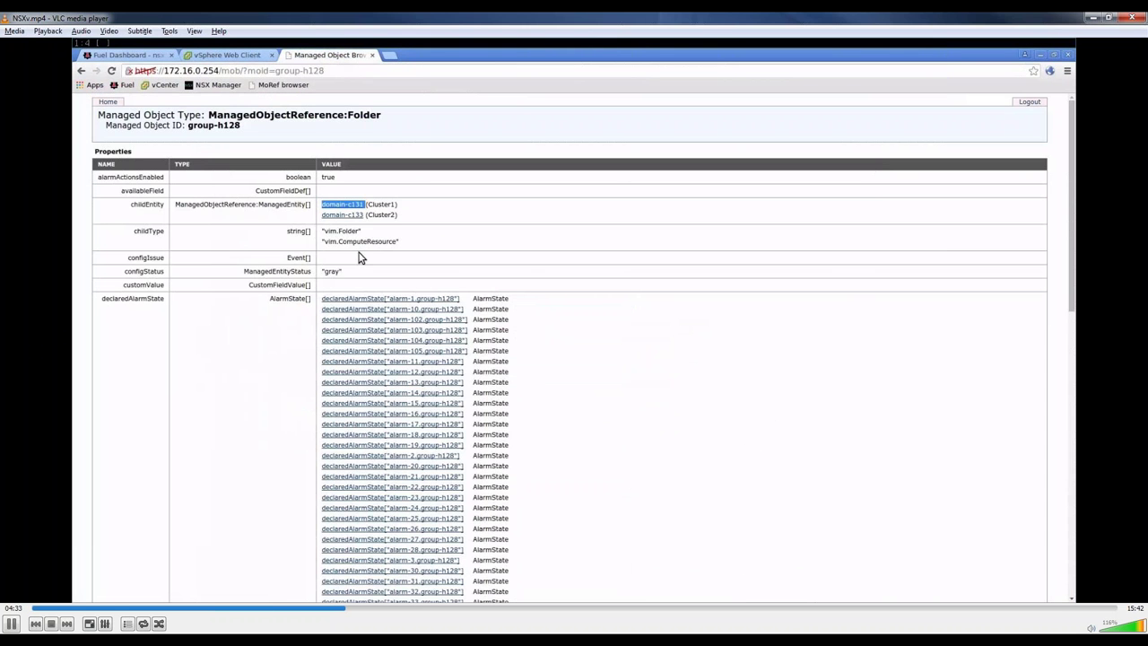
click(340, 205)
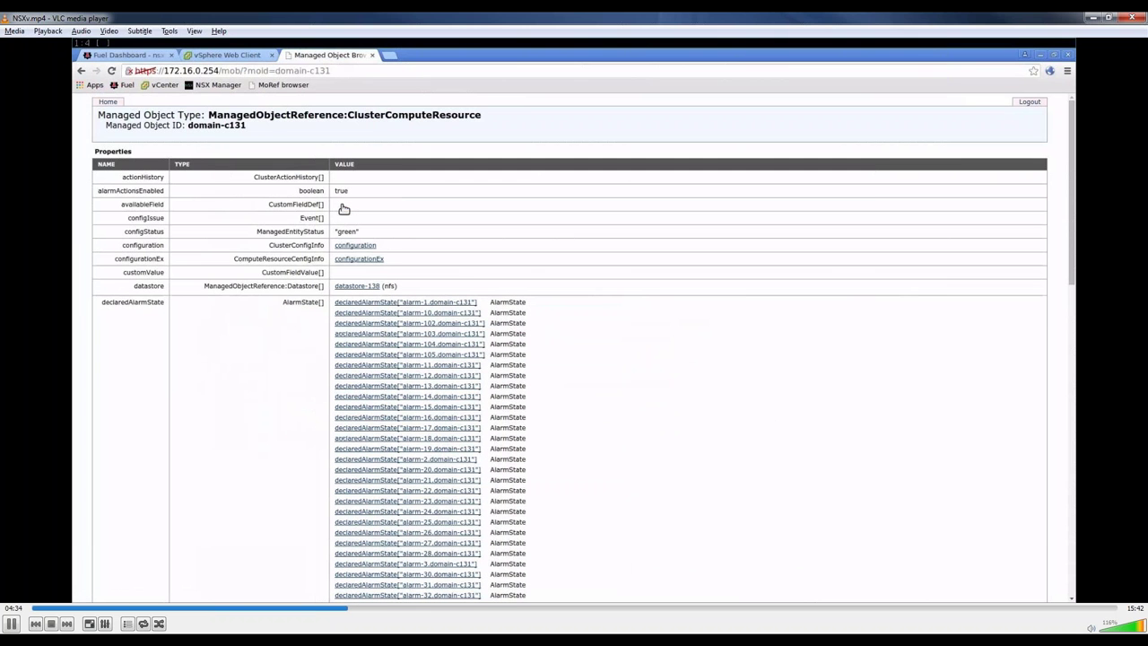
key(alt+Left)
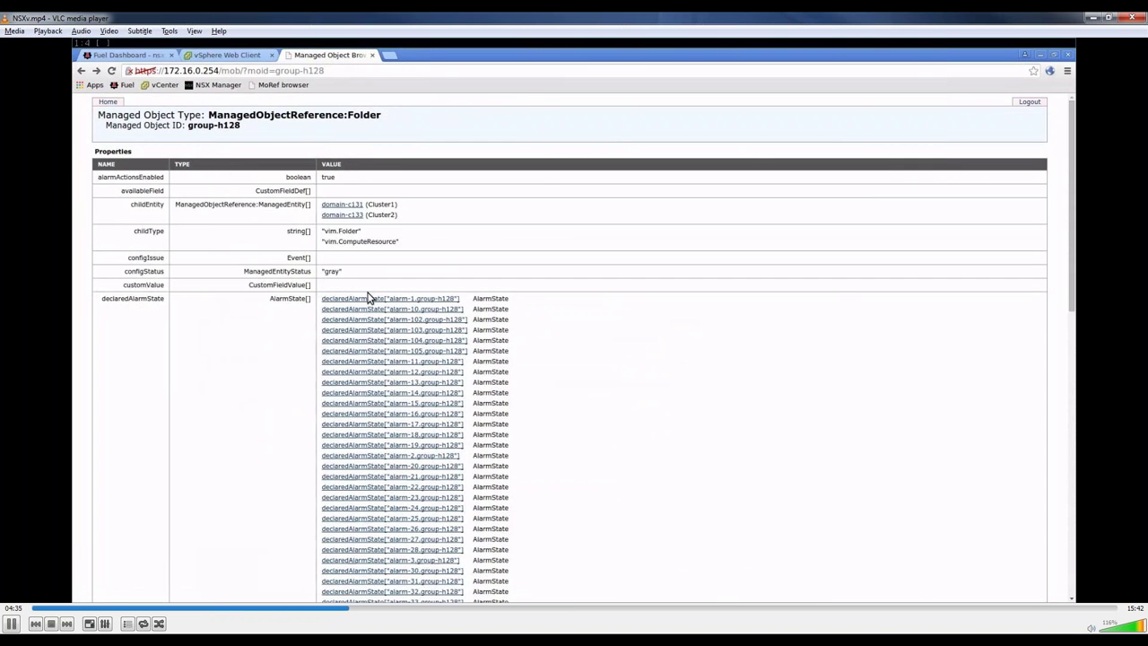
click(349, 215)
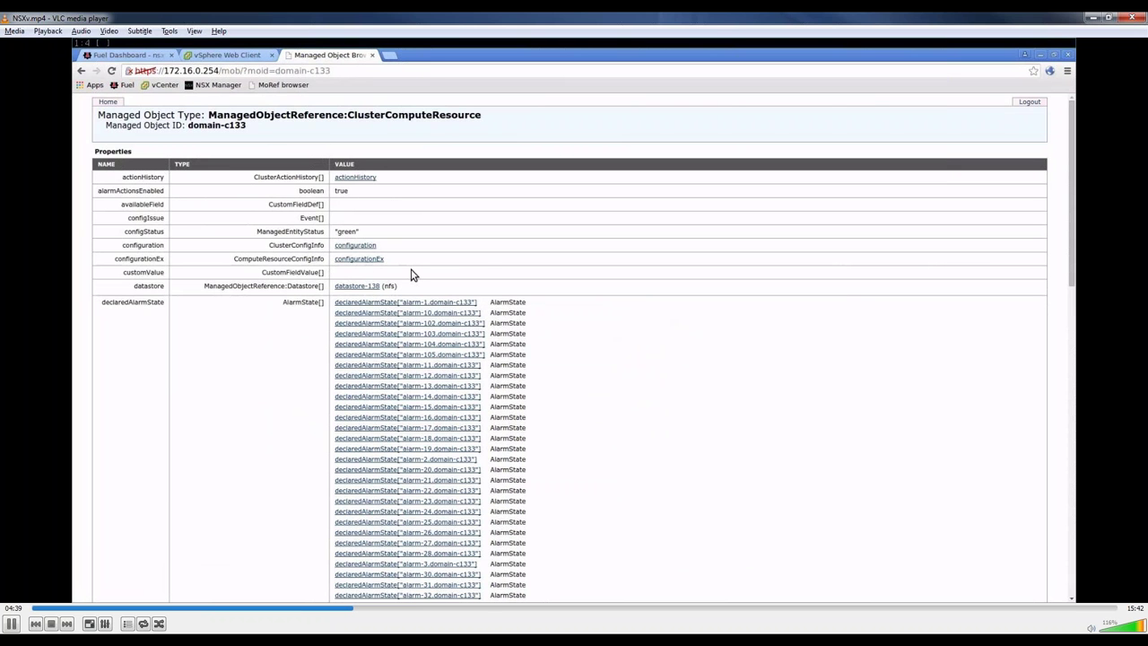
Step: Copy the resource pool ID resgroup-134 and return to the Fuel plugin settings
scroll(413, 275, down, 1)
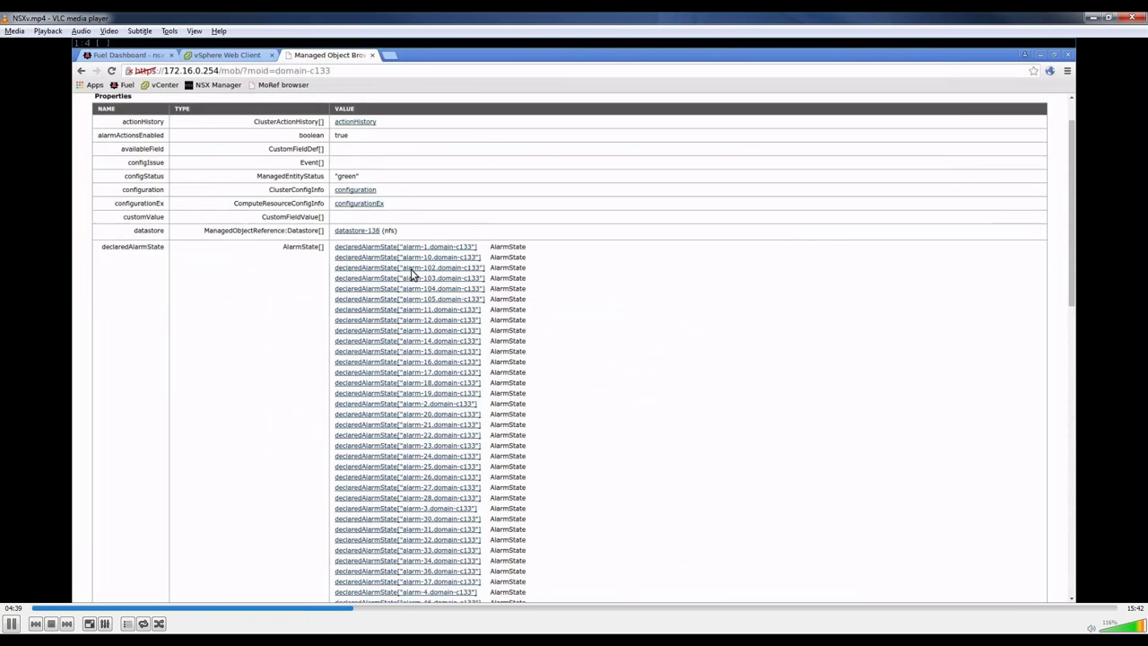
scroll(413, 275, down, 12)
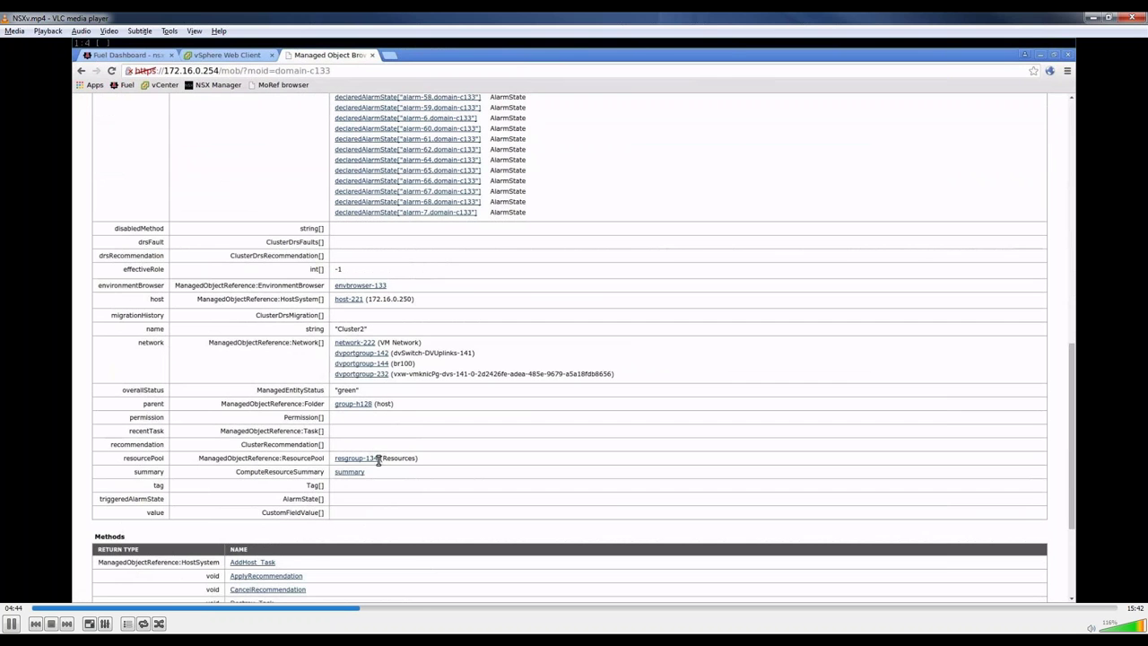
drag(375, 460, 334, 461)
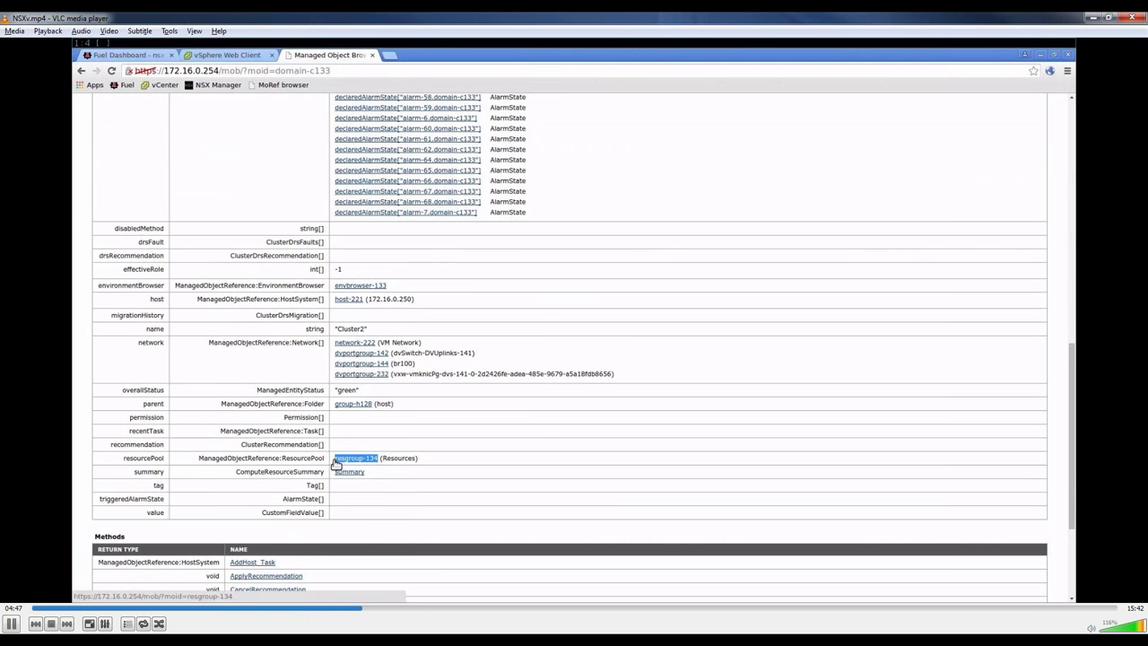
right_click(334, 461)
click(335, 461)
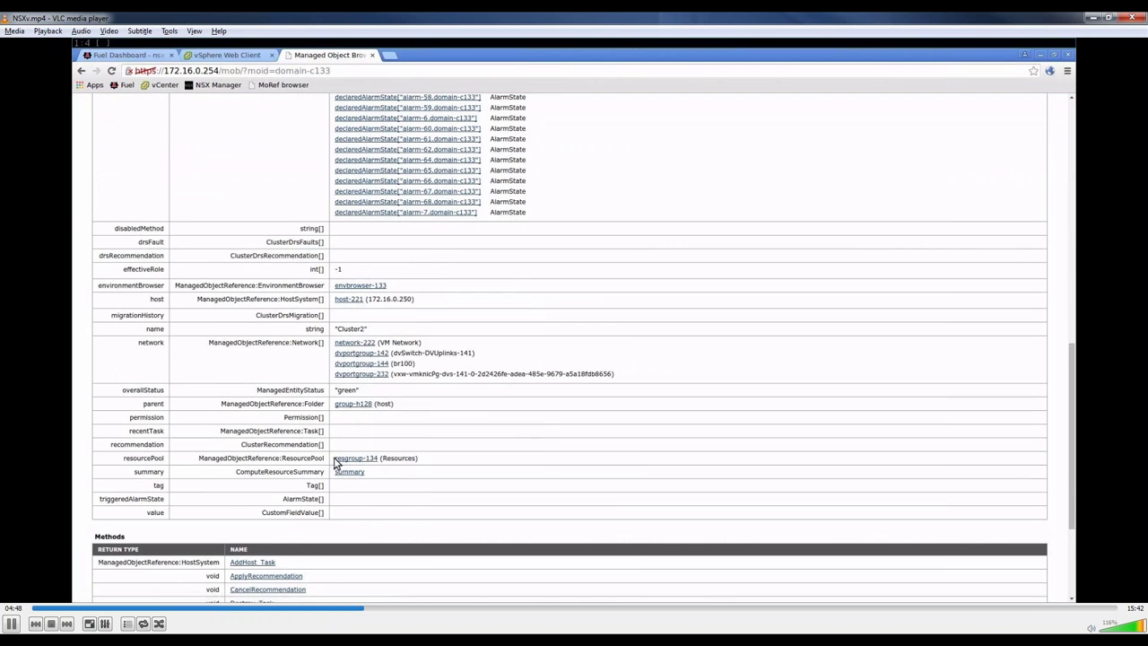
double_click(372, 460)
drag(379, 461, 335, 461)
right_click(335, 461)
click(376, 376)
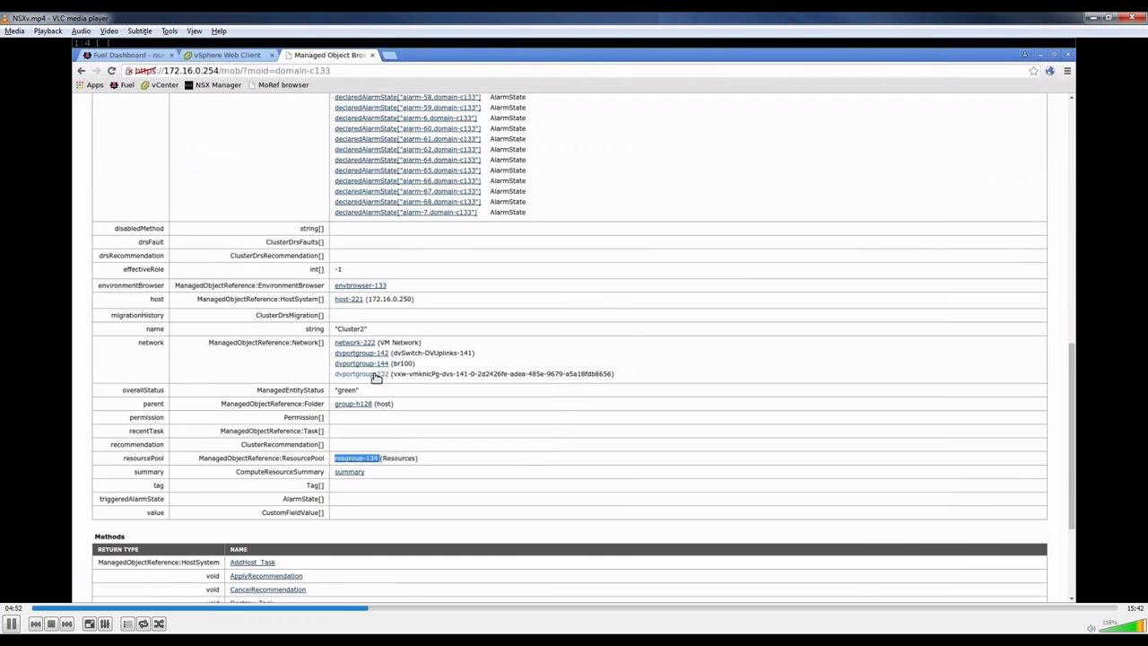
click(126, 55)
Step: Paste resgroup-134 as the Resource pool ID, then copy datastore-138 from the MOB into the Datastore field
click(507, 336)
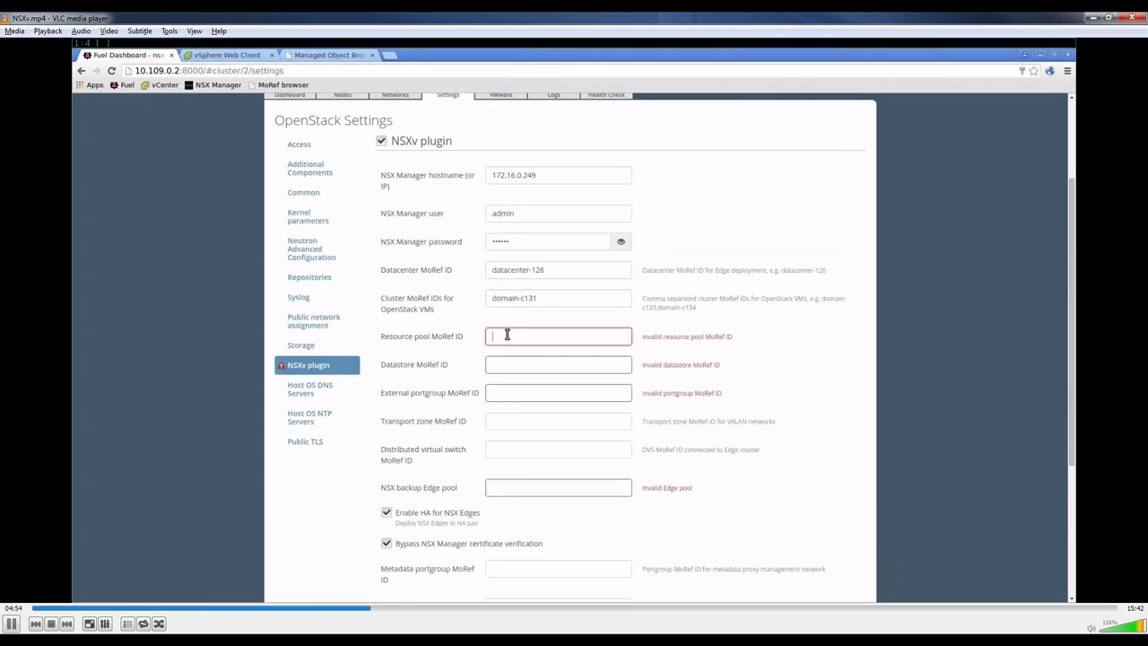
key(ctrl+v)
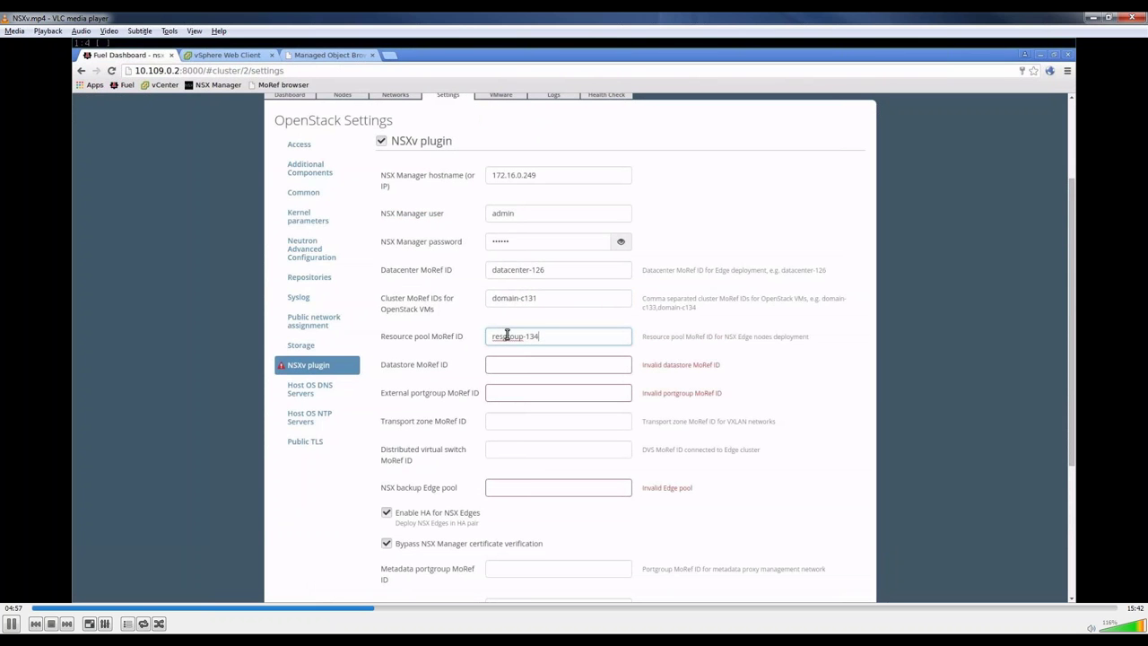
click(322, 56)
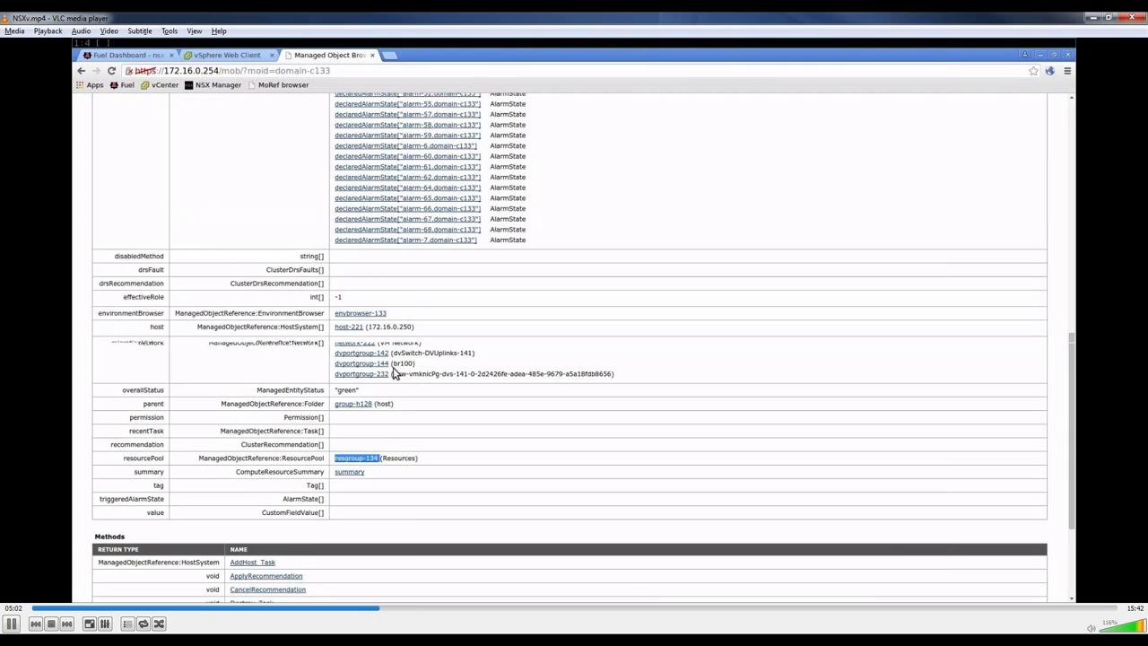
scroll(393, 373, up, 10)
scroll(392, 370, up, 2)
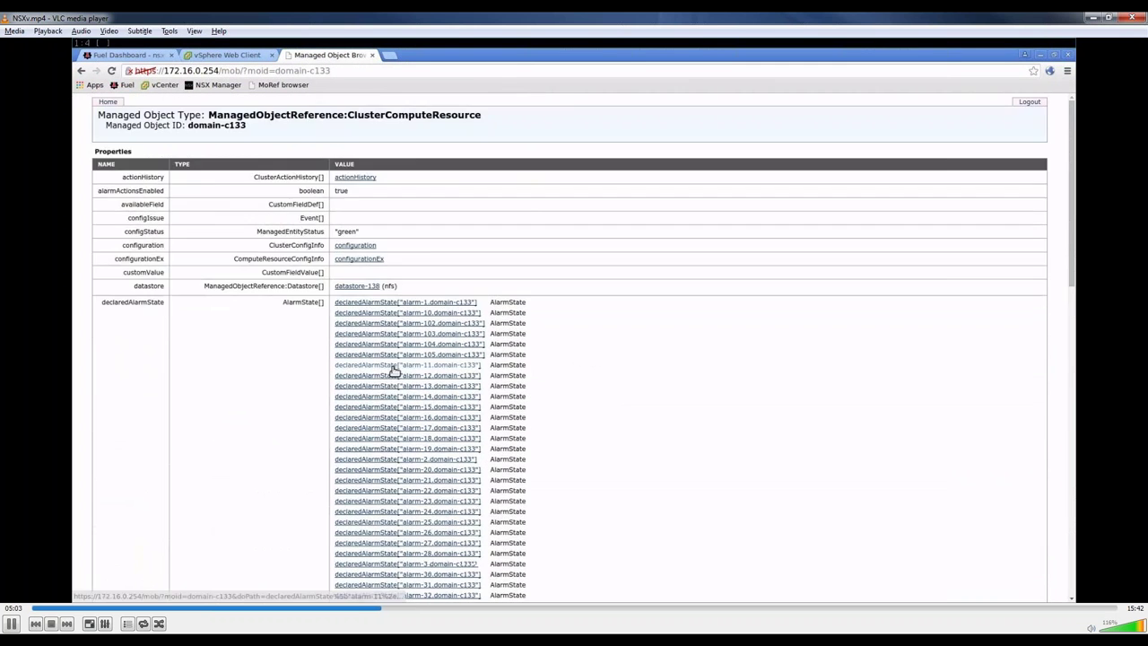
drag(339, 288, 380, 290)
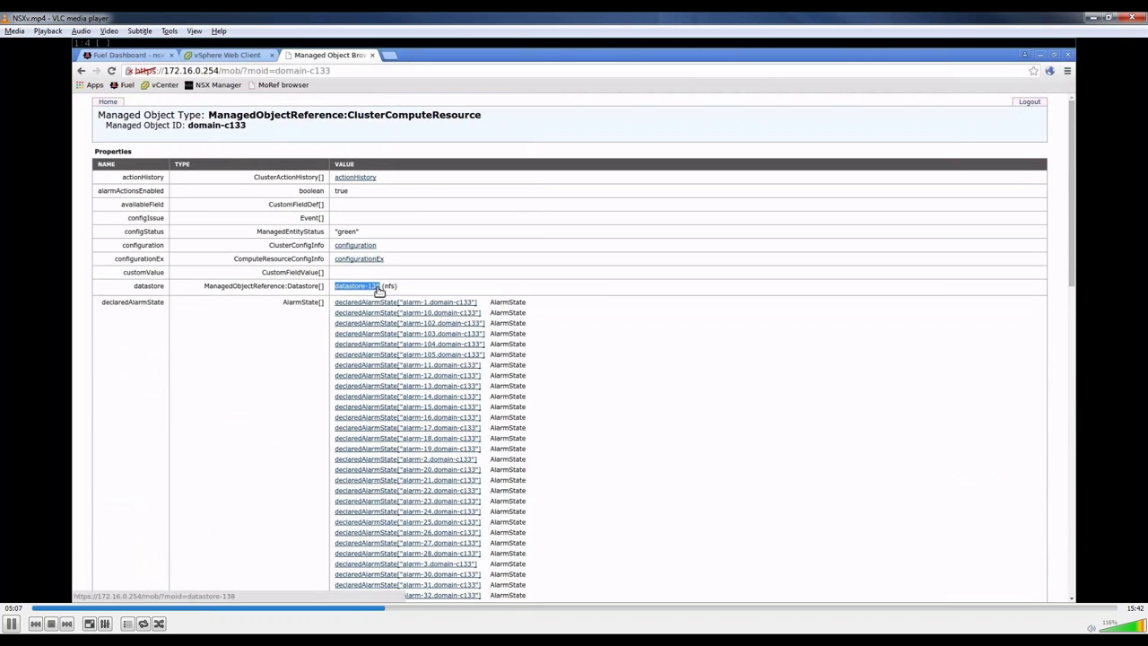
right_click(380, 289)
click(408, 373)
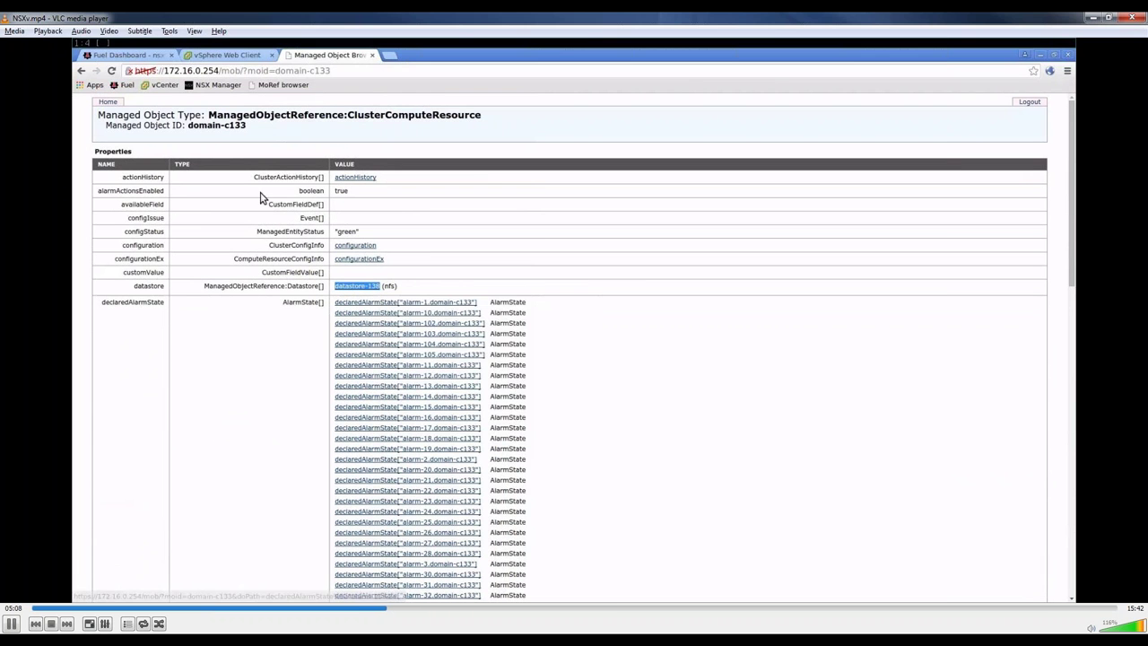
click(146, 58)
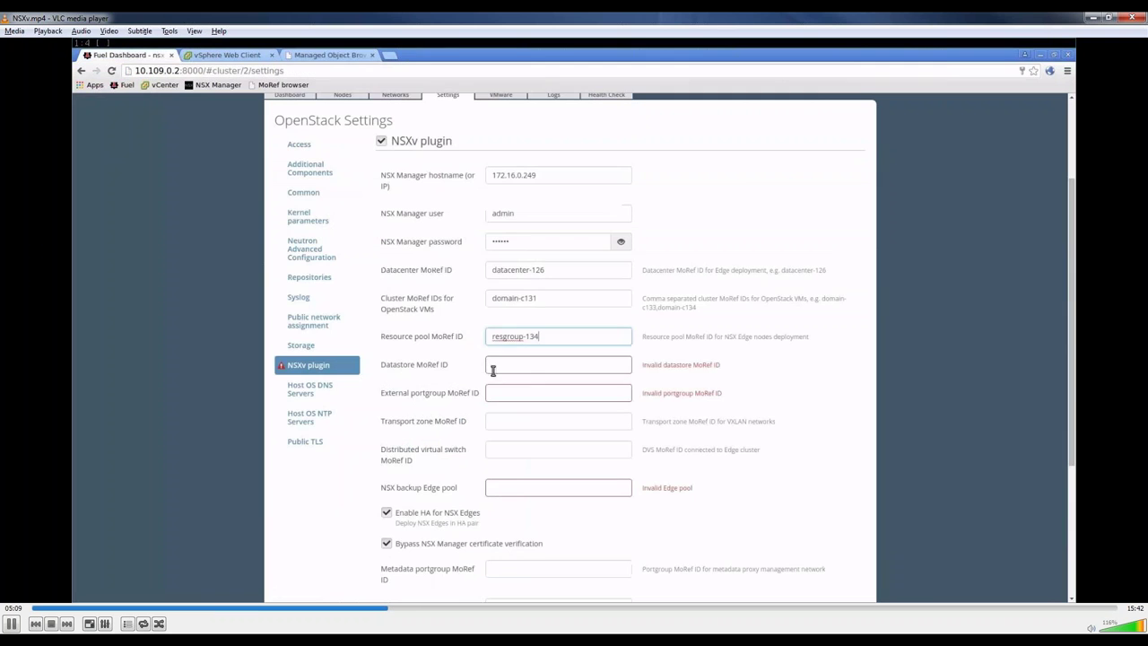
click(494, 365)
key(ctrl+v)
Step: Copy network-222 from the object browser into the External portgroup MoRef ID field
click(316, 55)
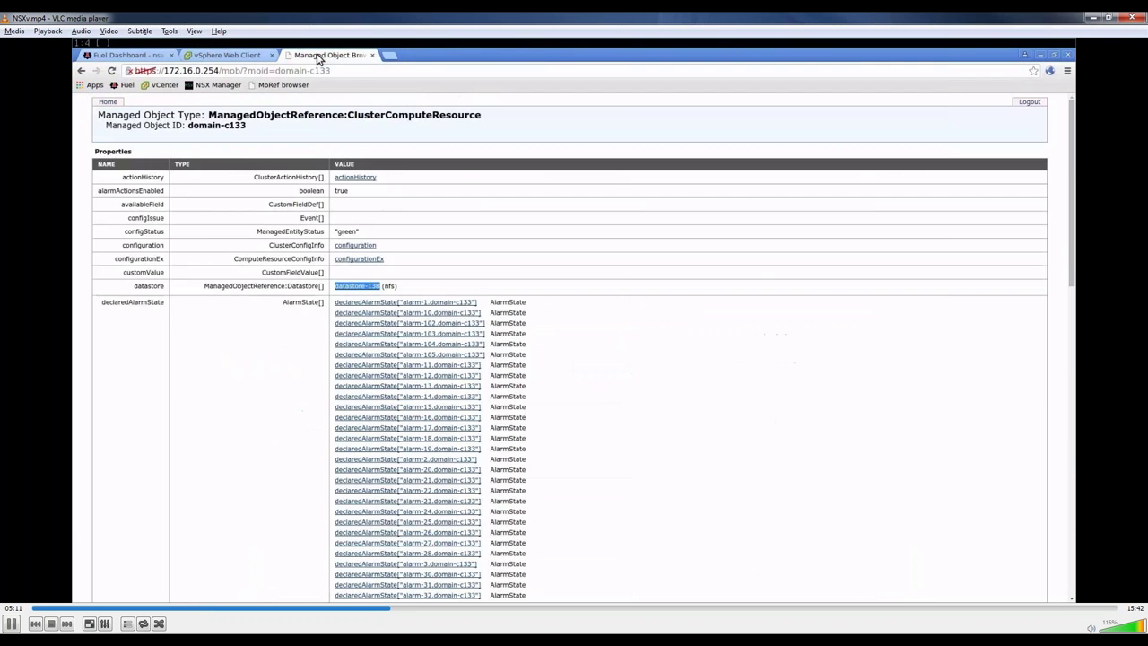
scroll(556, 269, down, 5)
scroll(584, 279, down, 5)
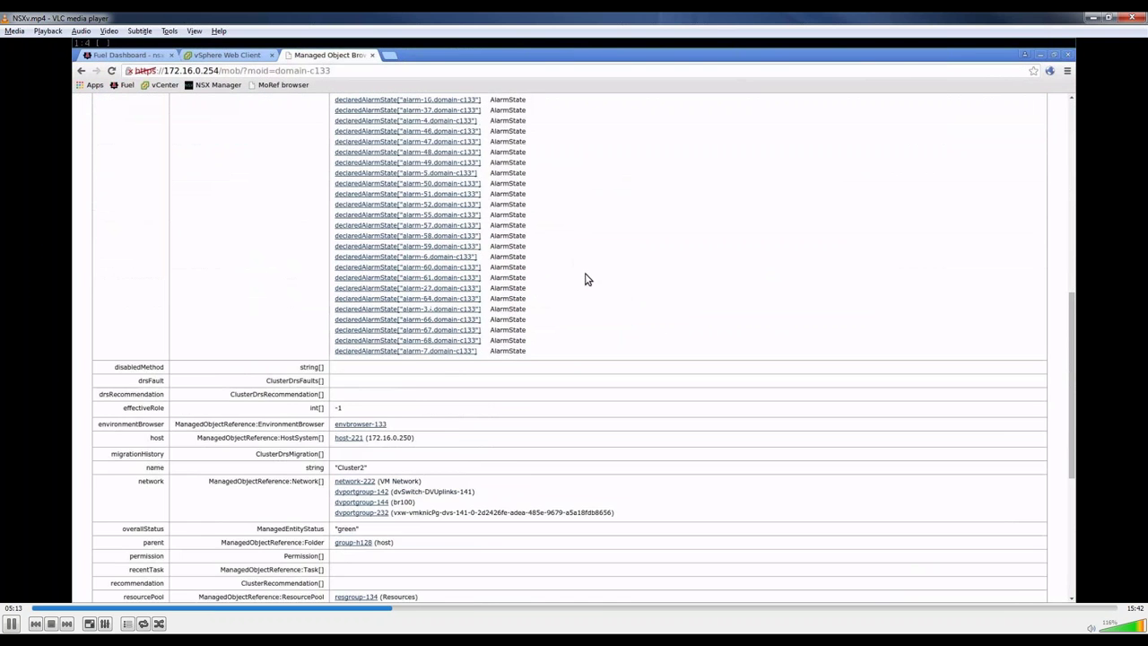
drag(378, 315, 337, 318)
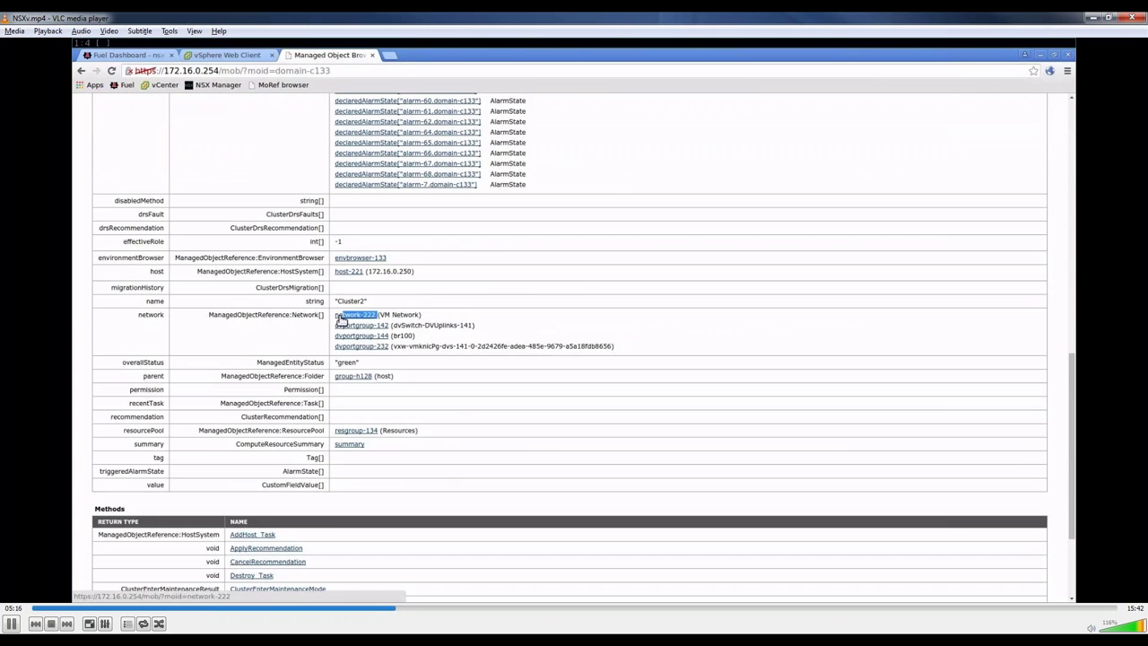
right_click(336, 319)
click(364, 403)
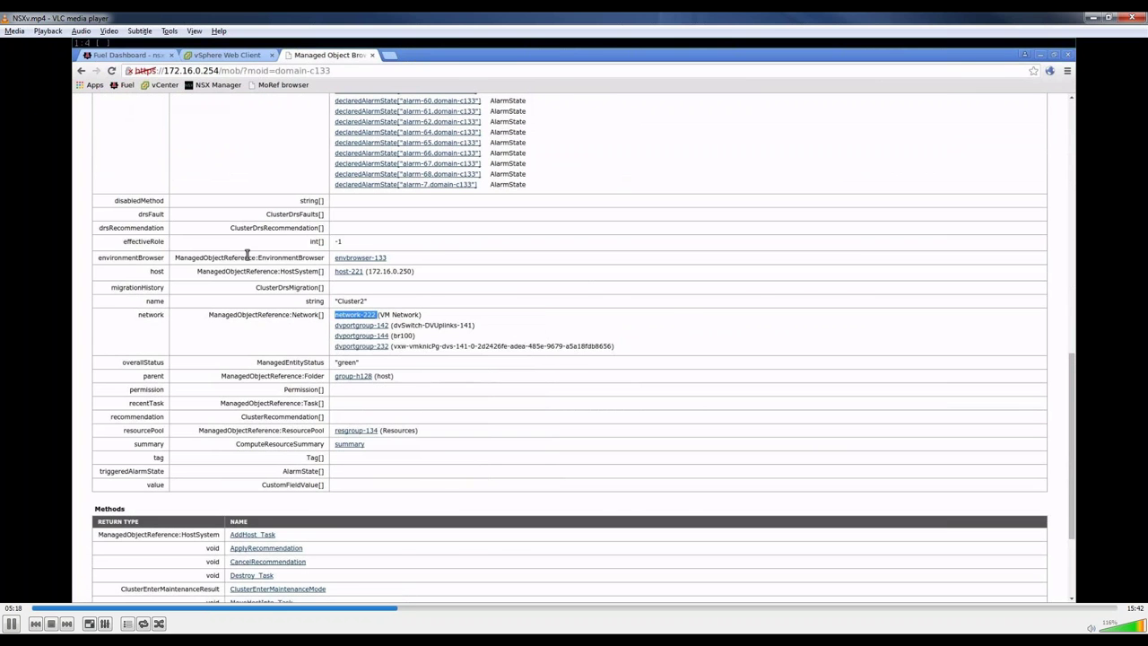
click(135, 59)
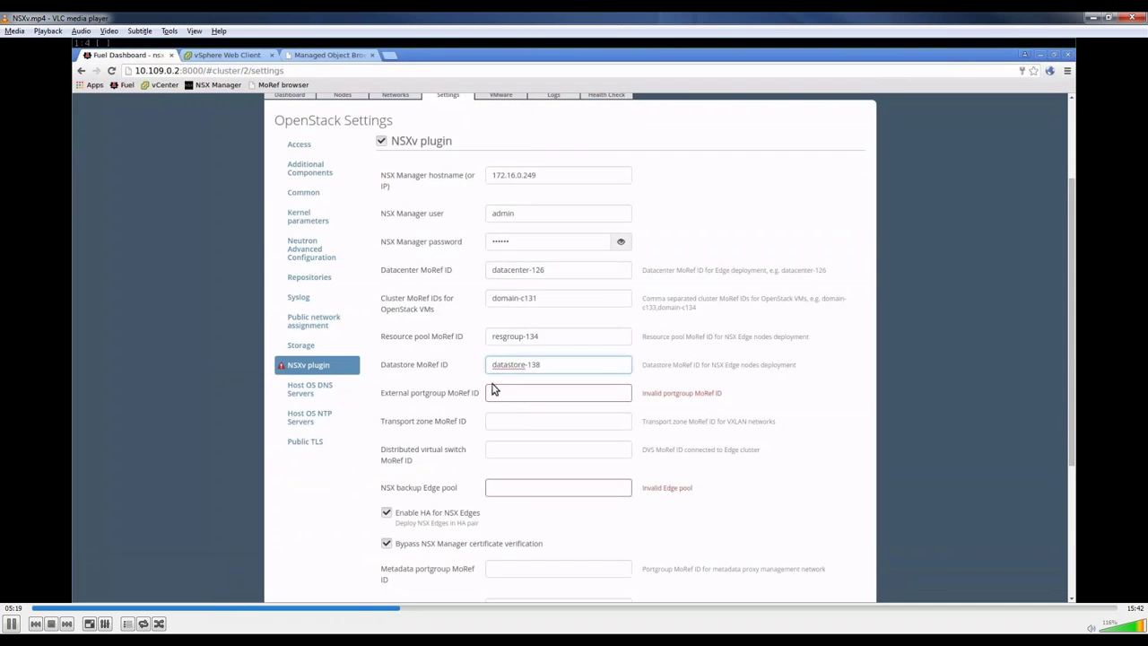
click(551, 392)
key(ctrl+v)
click(544, 418)
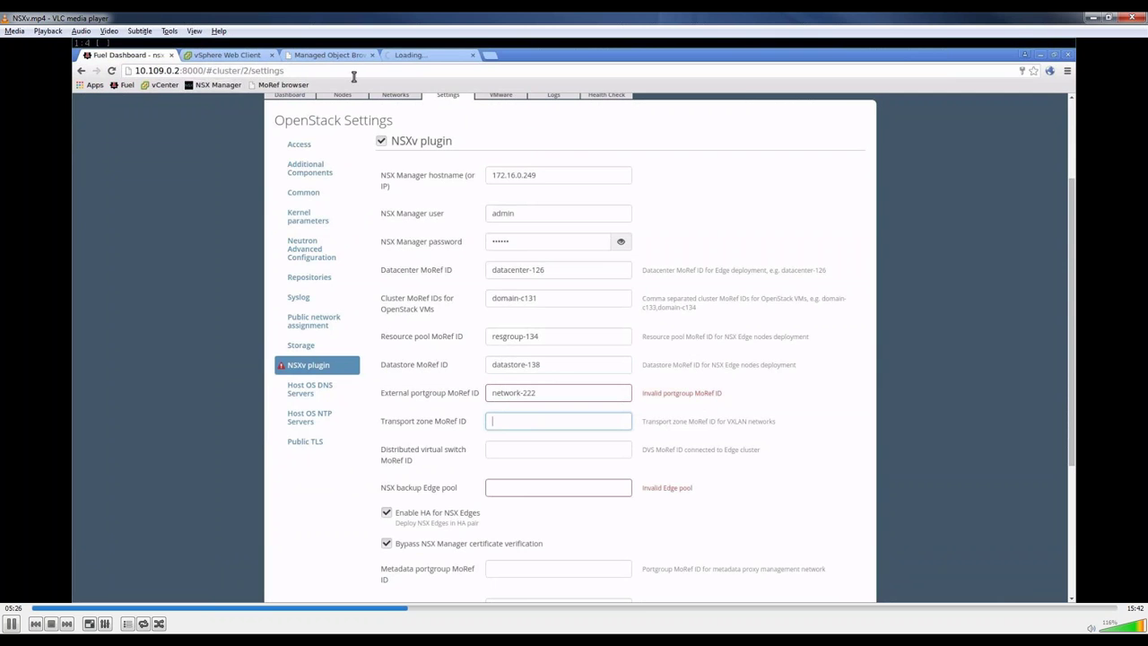
Step: Trim index.html from the NSX Manager address and open the vdn scopes API listing
click(414, 58)
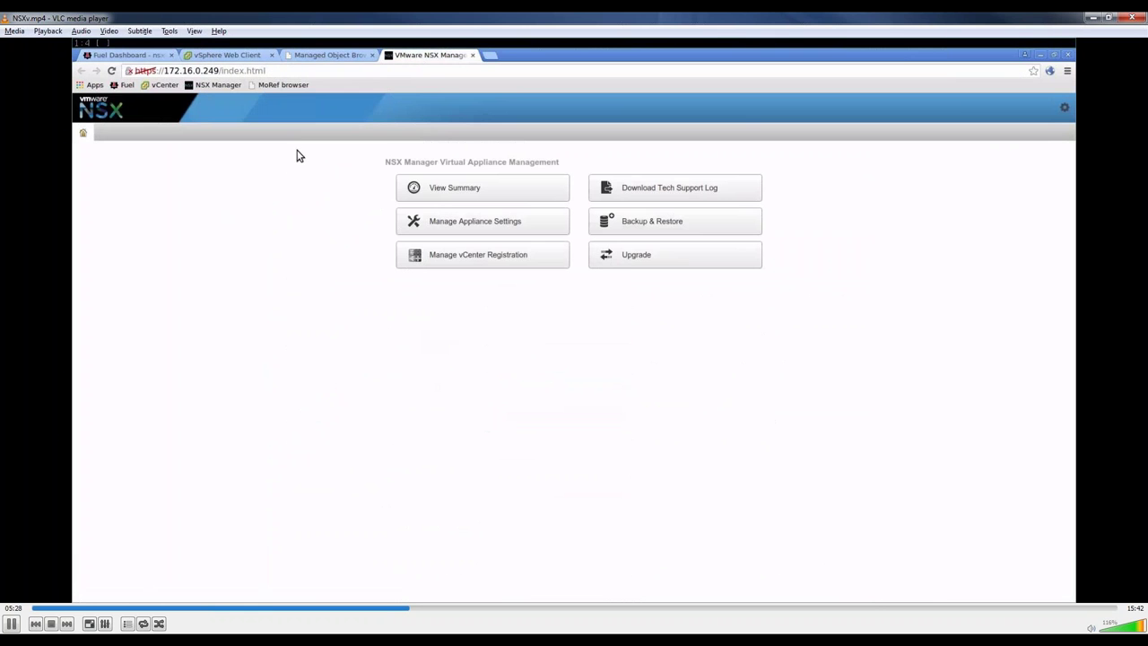
drag(220, 70, 297, 72)
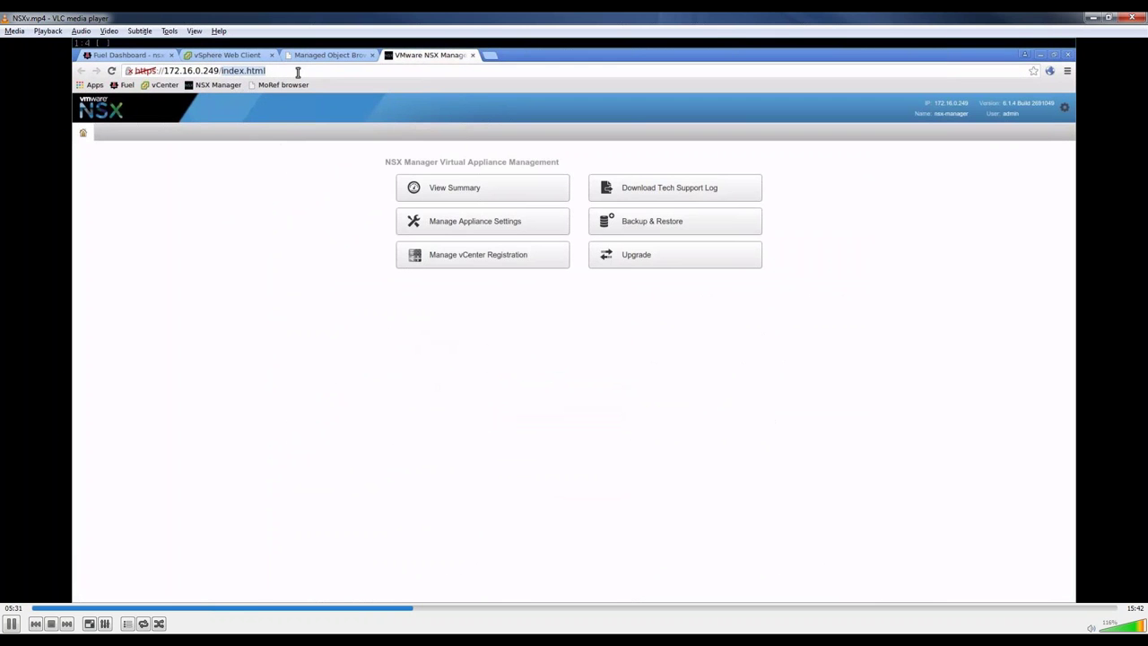
key(BackSpace)
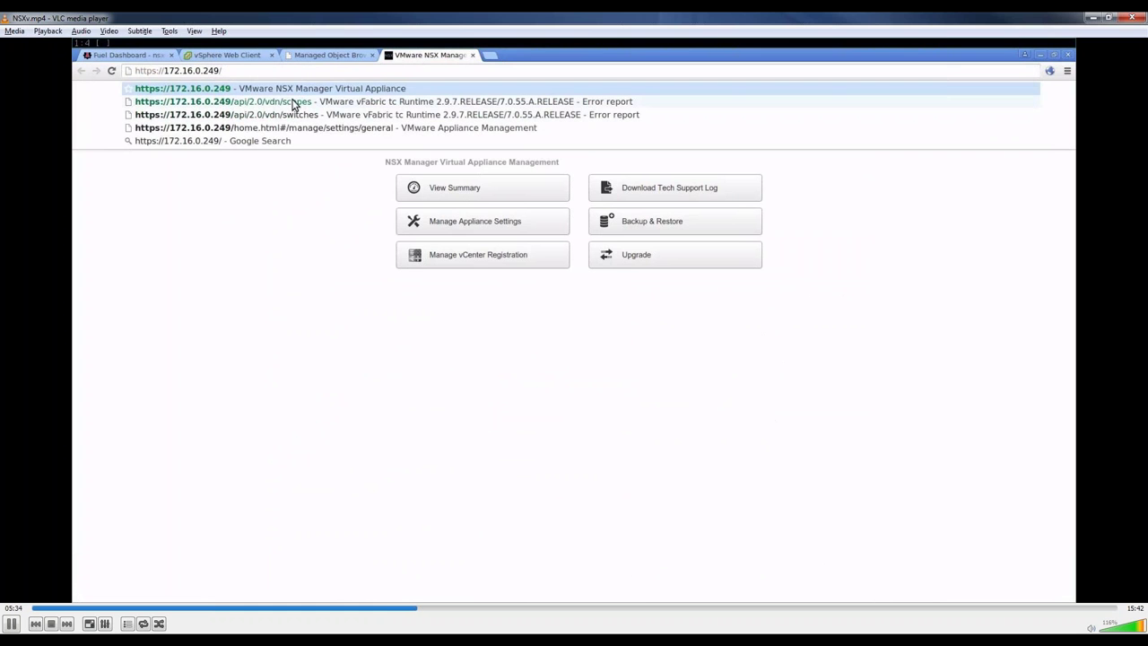
click(292, 102)
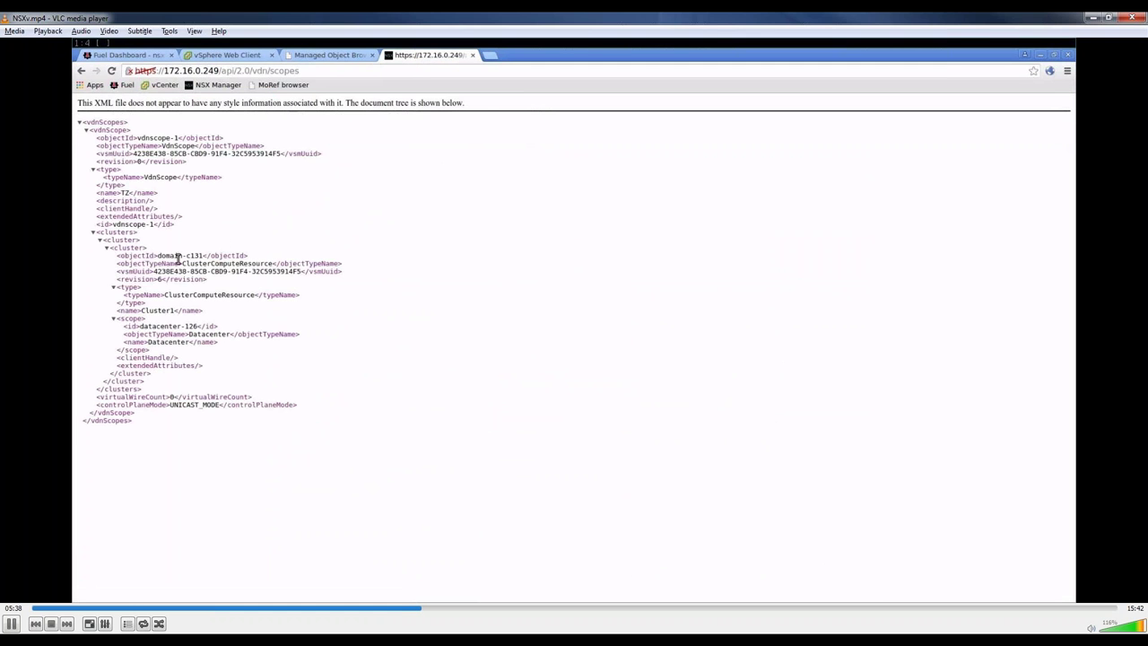
Step: Copy vdnscope-1 into Fuel's Transport zone MoRef ID field, then close the scopes XML page
drag(155, 225, 114, 225)
right_click(114, 226)
click(127, 232)
click(141, 55)
click(544, 425)
key(ctrl+v)
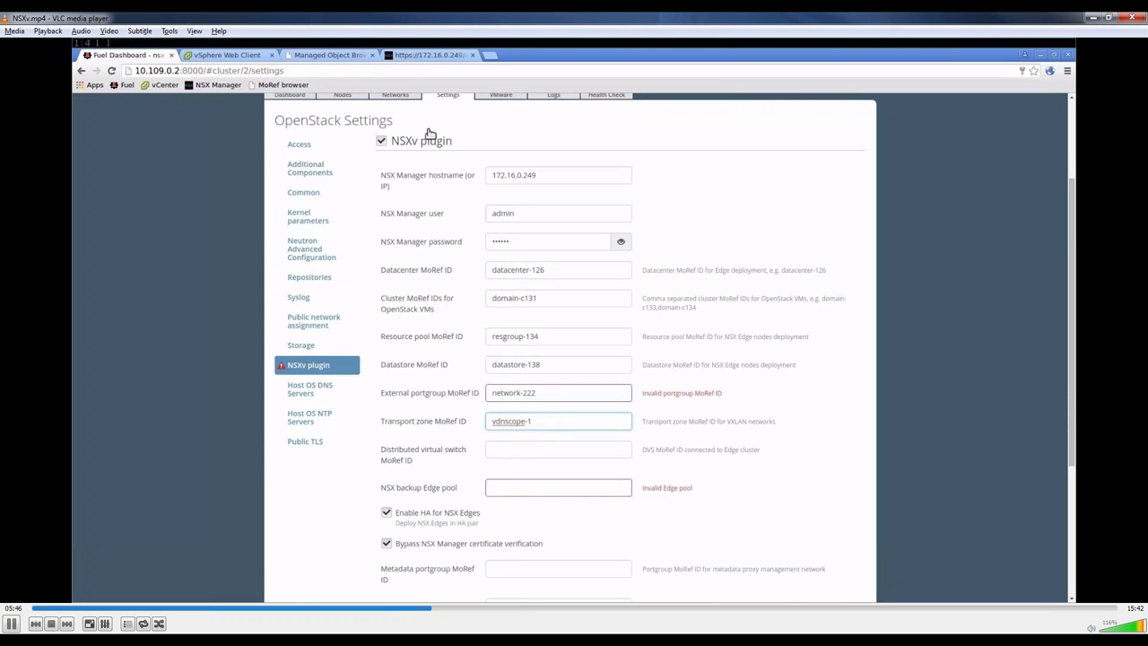
click(410, 56)
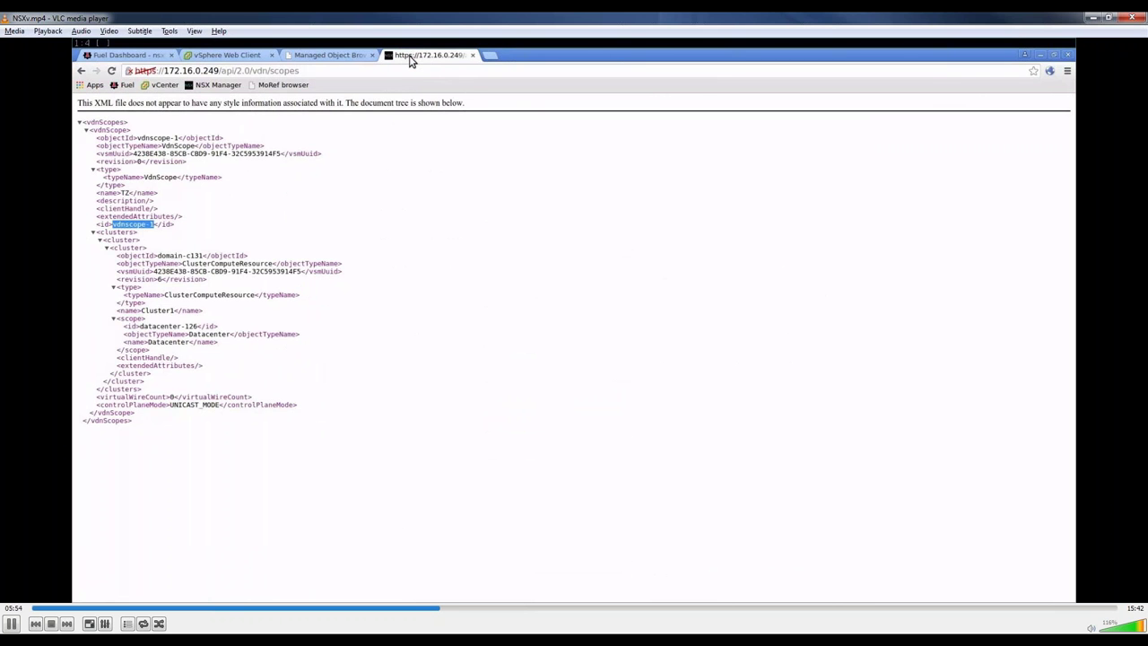
middle_click(410, 56)
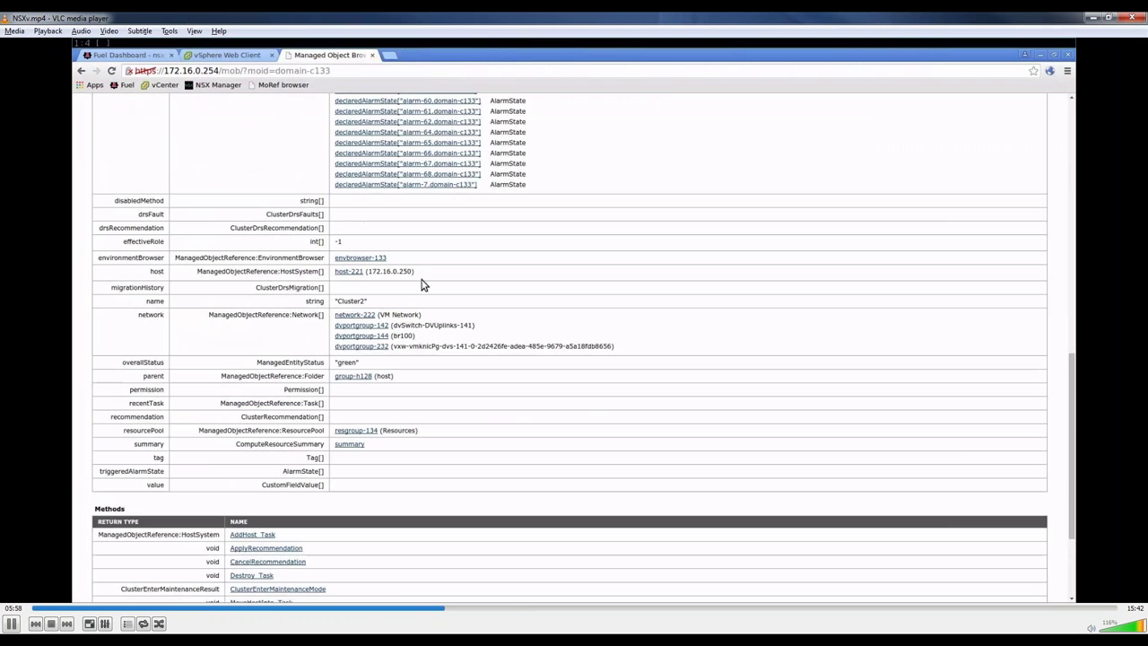
Step: Follow network-222 to folder group-n130 and switch dvs-141, then copy the dvs-141 ID
click(367, 317)
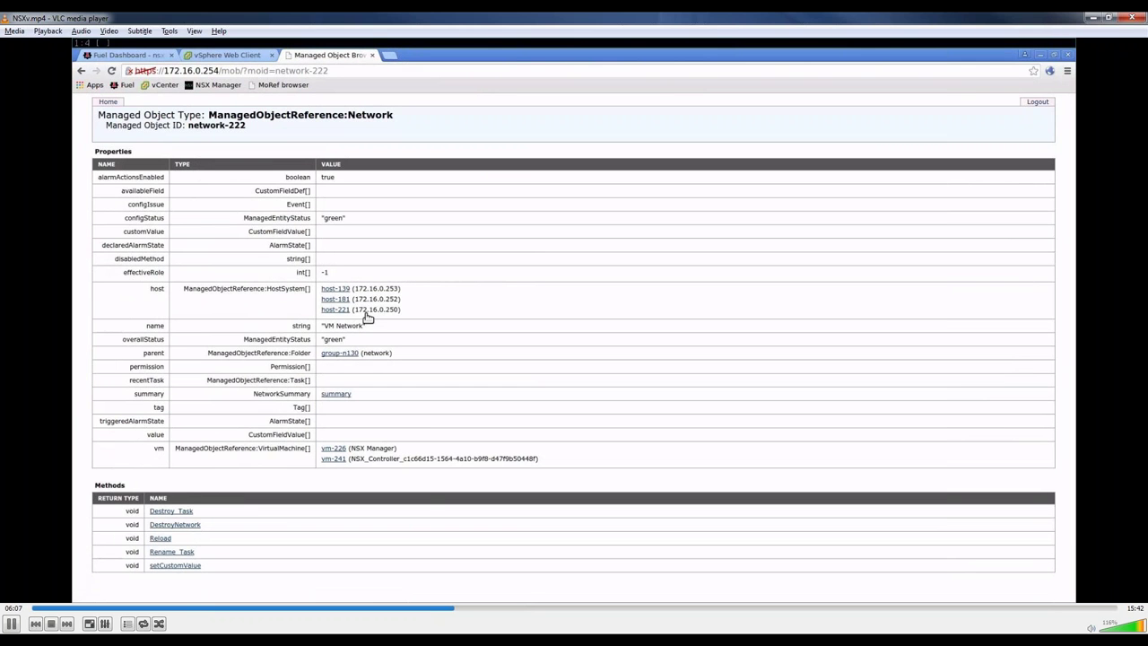
click(347, 353)
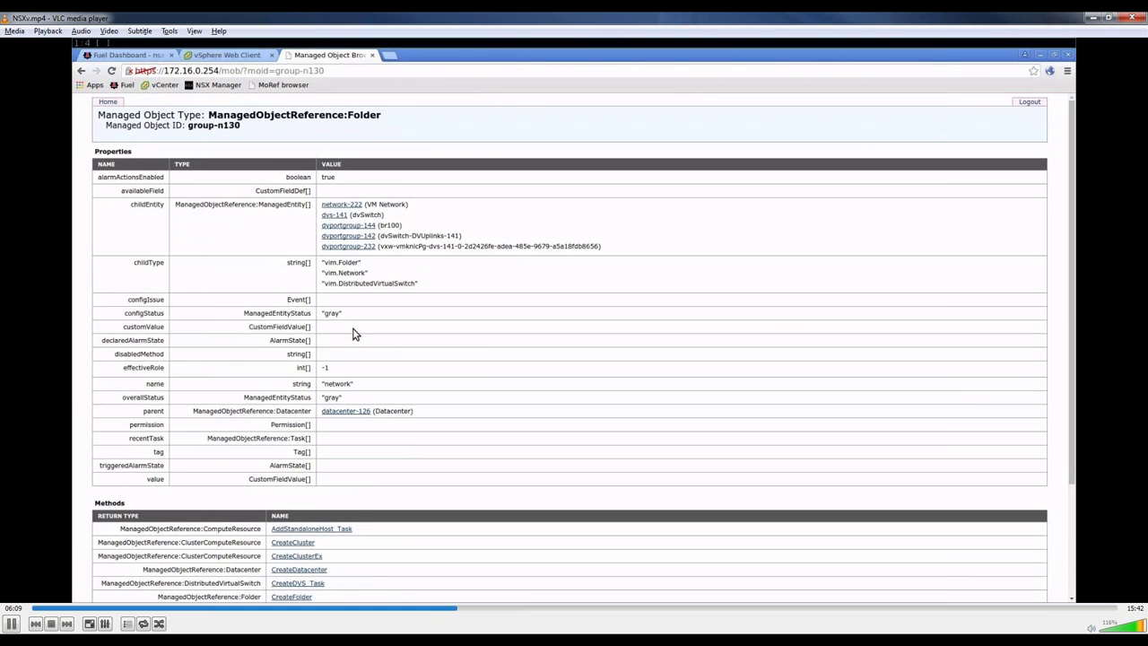
click(344, 215)
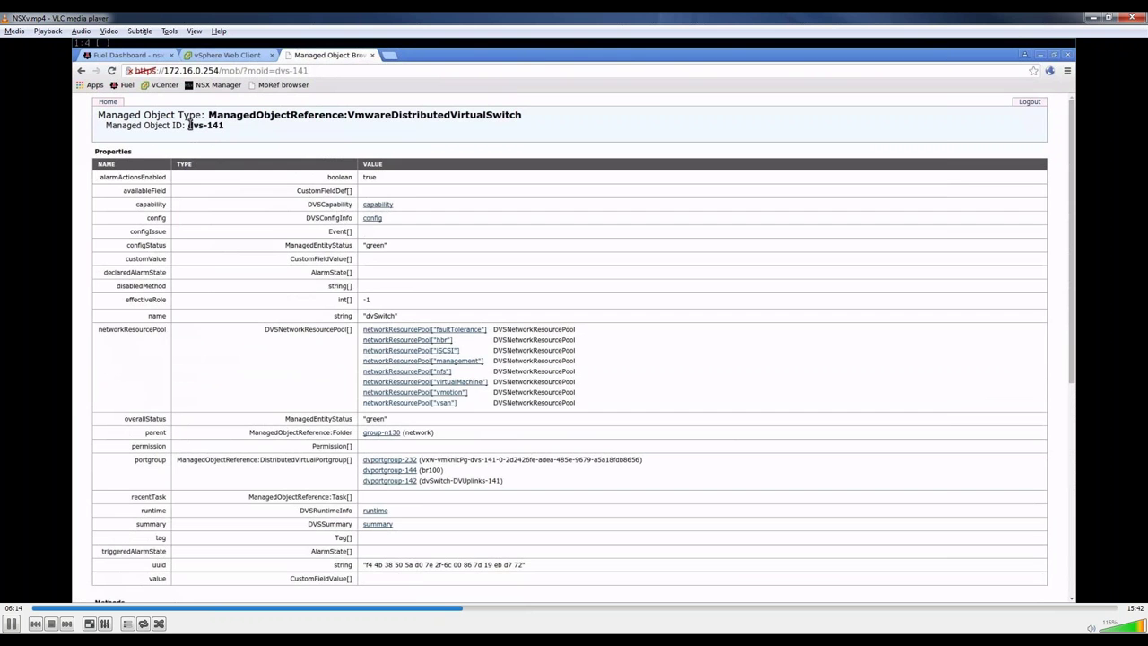
drag(189, 125, 224, 125)
right_click(224, 126)
click(231, 136)
click(154, 57)
Step: Paste dvs-141 into the Distributed virtual switch MoRef ID field
click(546, 448)
key(ctrl+v)
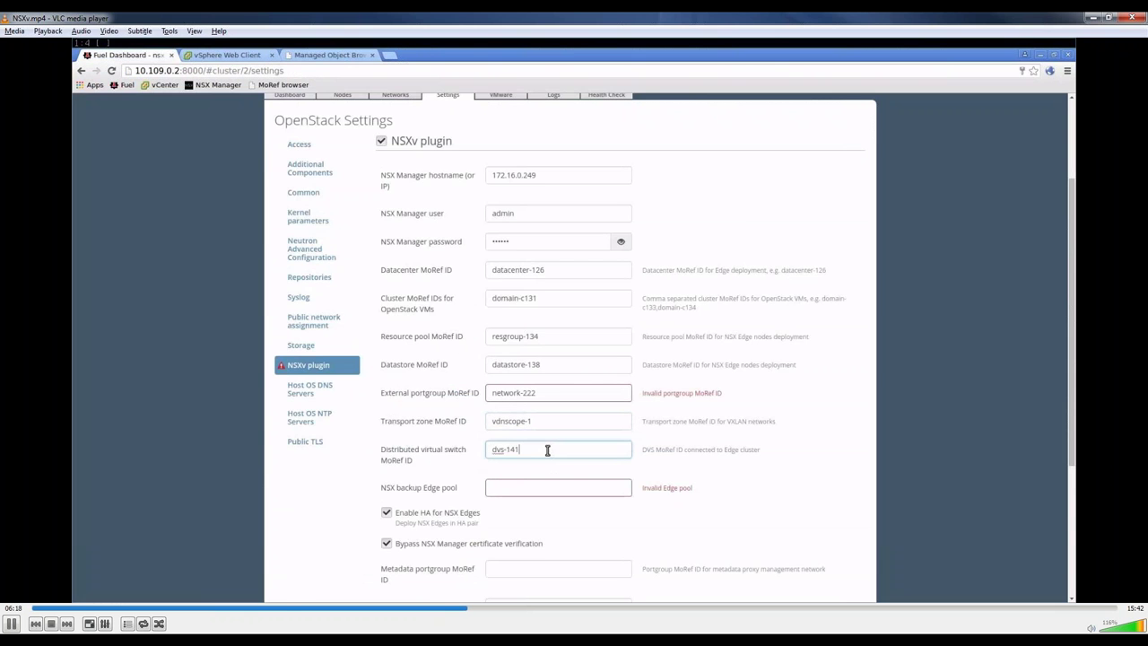
scroll(547, 453, down, 1)
scroll(546, 451, down, 1)
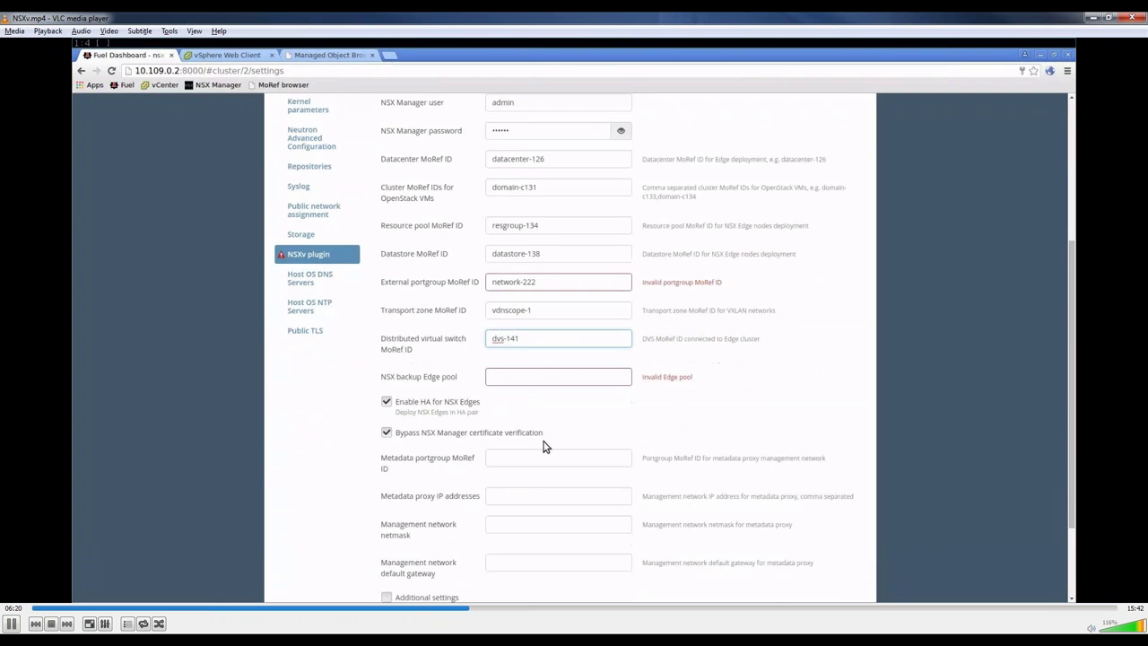
Step: Set the NSX backup Edge pool to service:compact:2:4,vdr:compact:2:4 and disable HA for NSX Edges
click(541, 378)
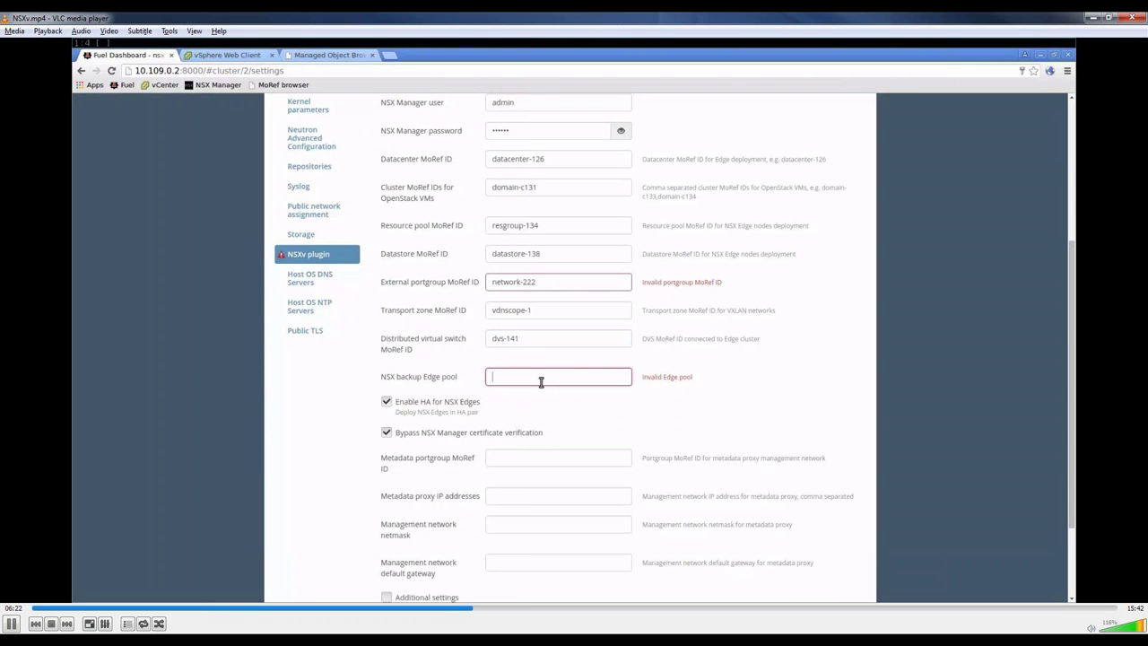
text(service:compu)
text(ct:2:4,vdr:compact:2)
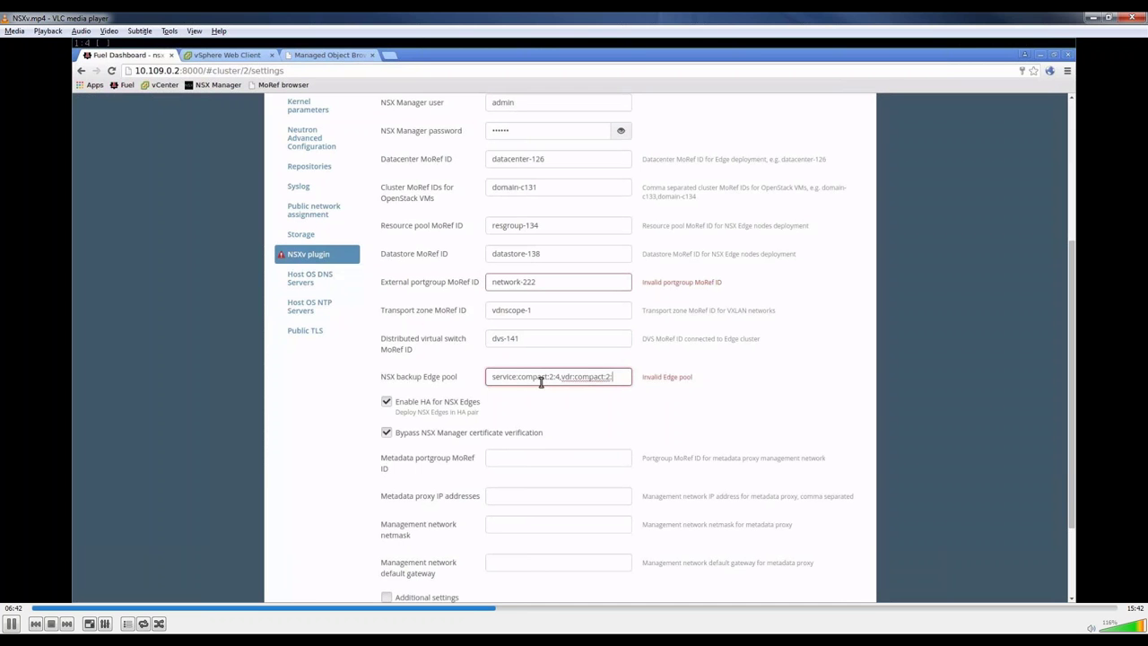
text(:4)
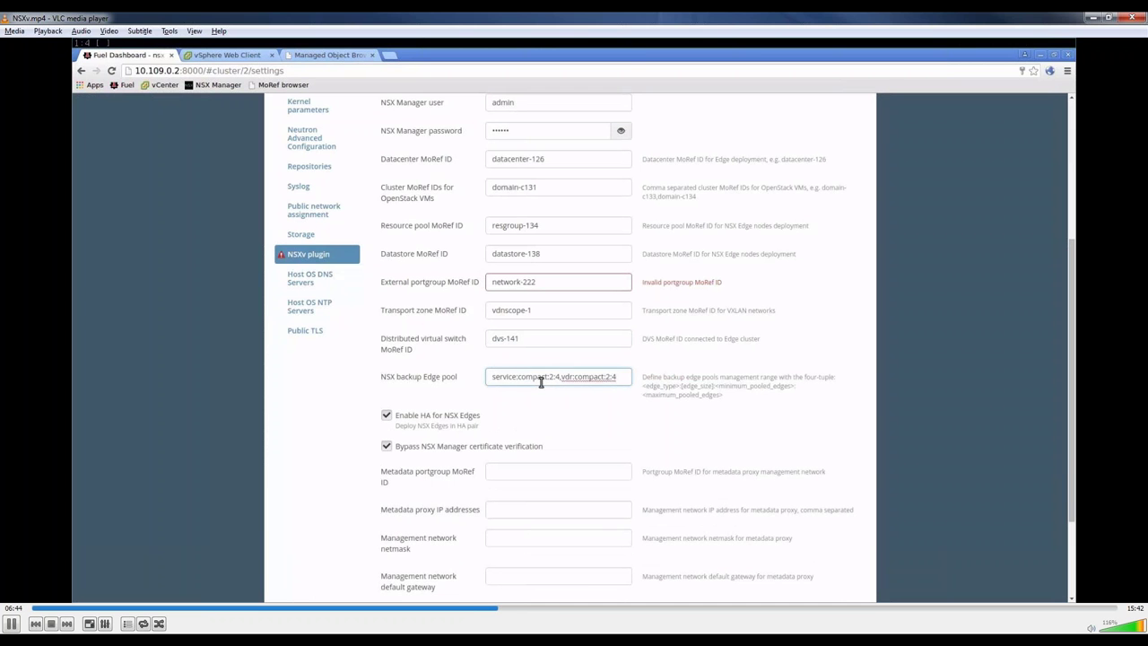
click(565, 414)
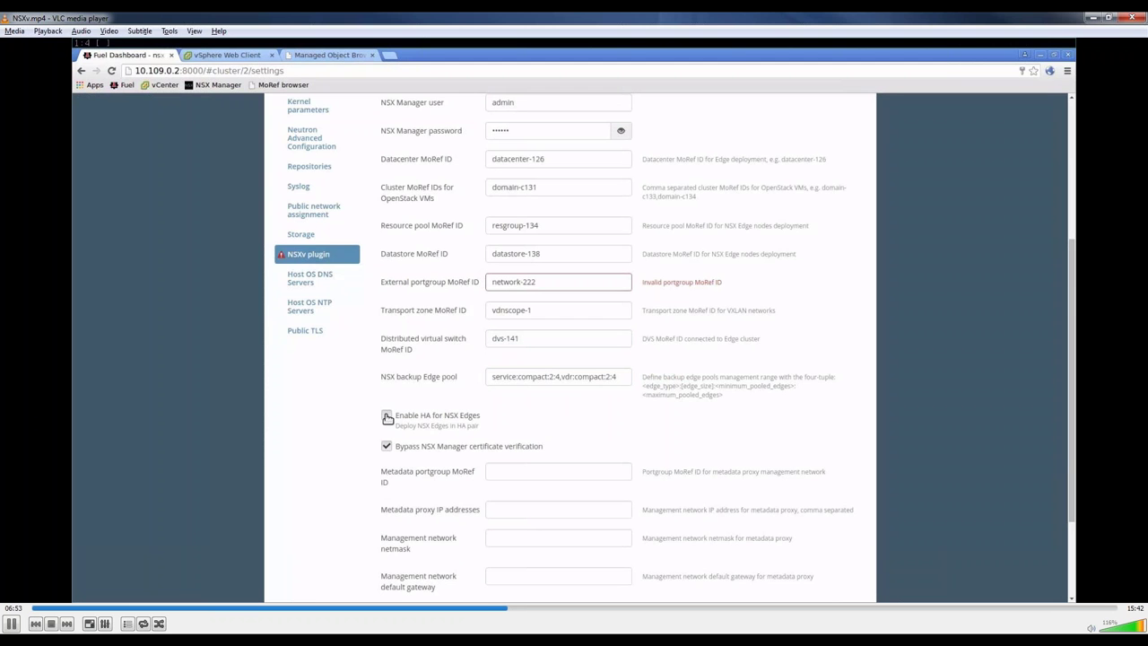
click(388, 418)
Step: Remove the trailing space after network-222 and save the NSX plugin settings
scroll(659, 421, down, 2)
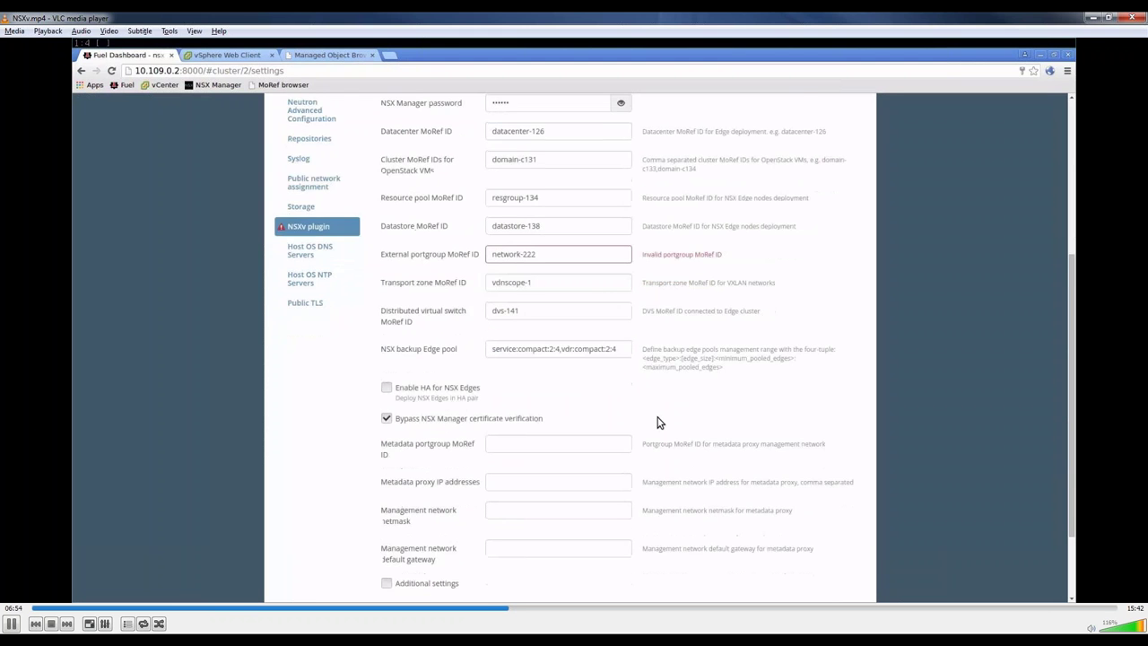
click(600, 170)
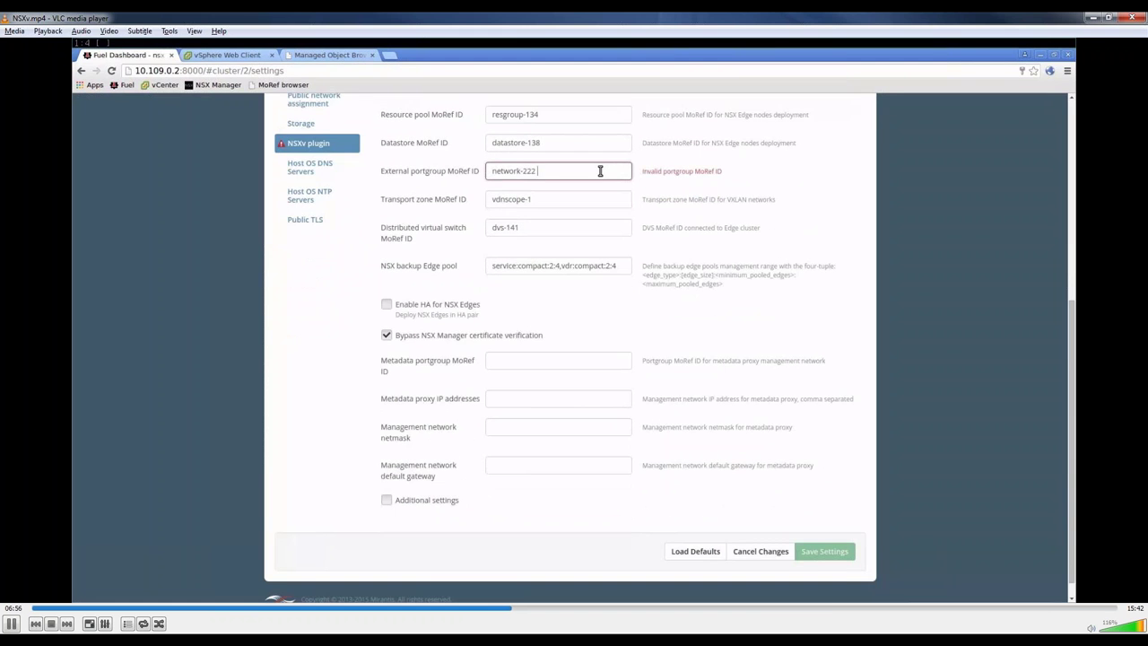
key(BackSpace)
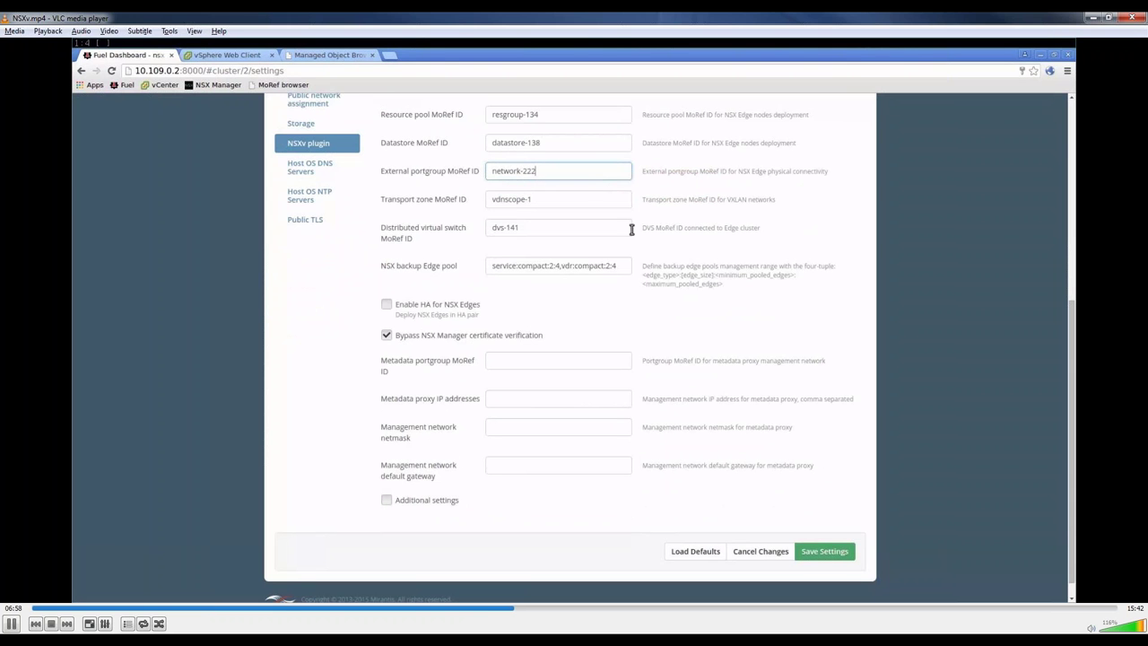
click(823, 549)
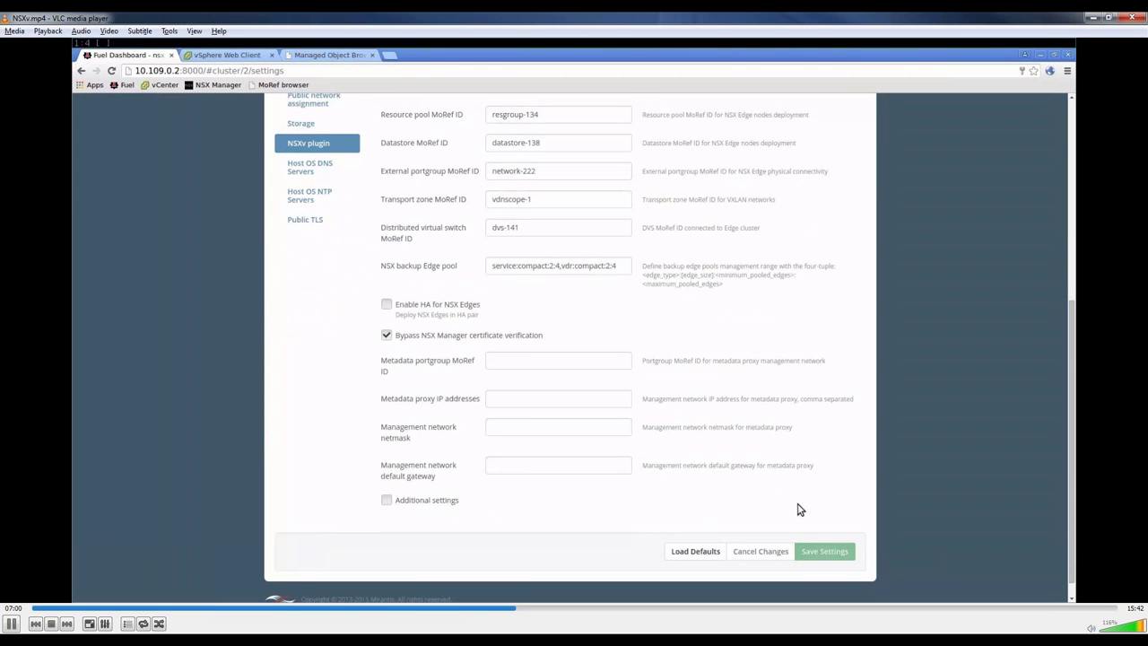
scroll(699, 323, up, 5)
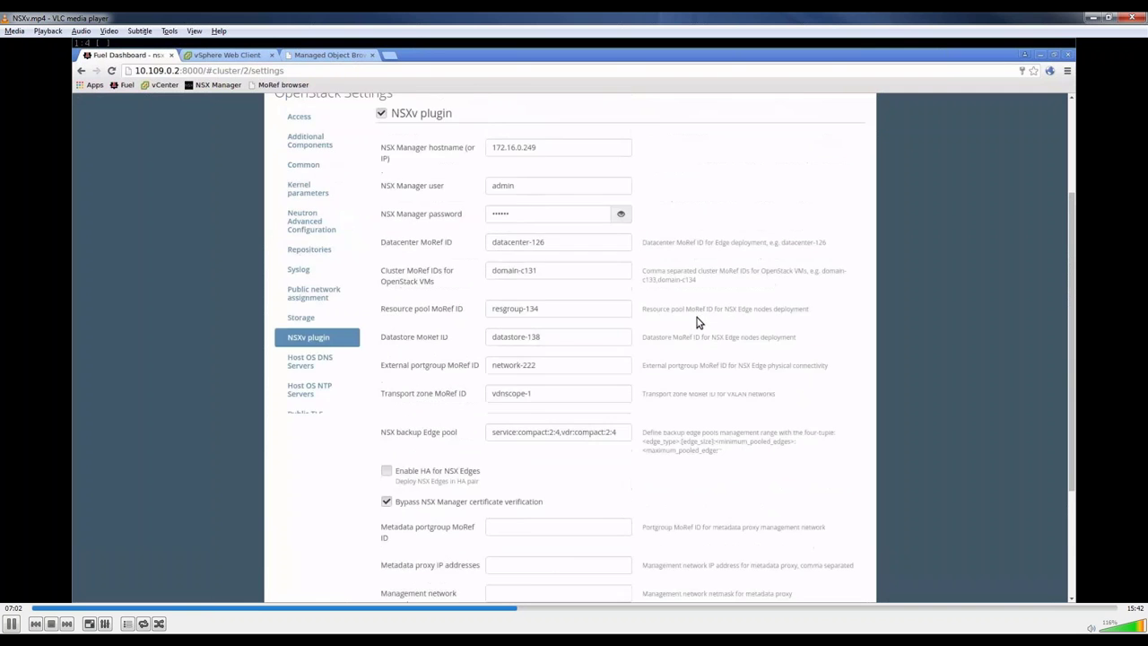
scroll(699, 322, up, 1)
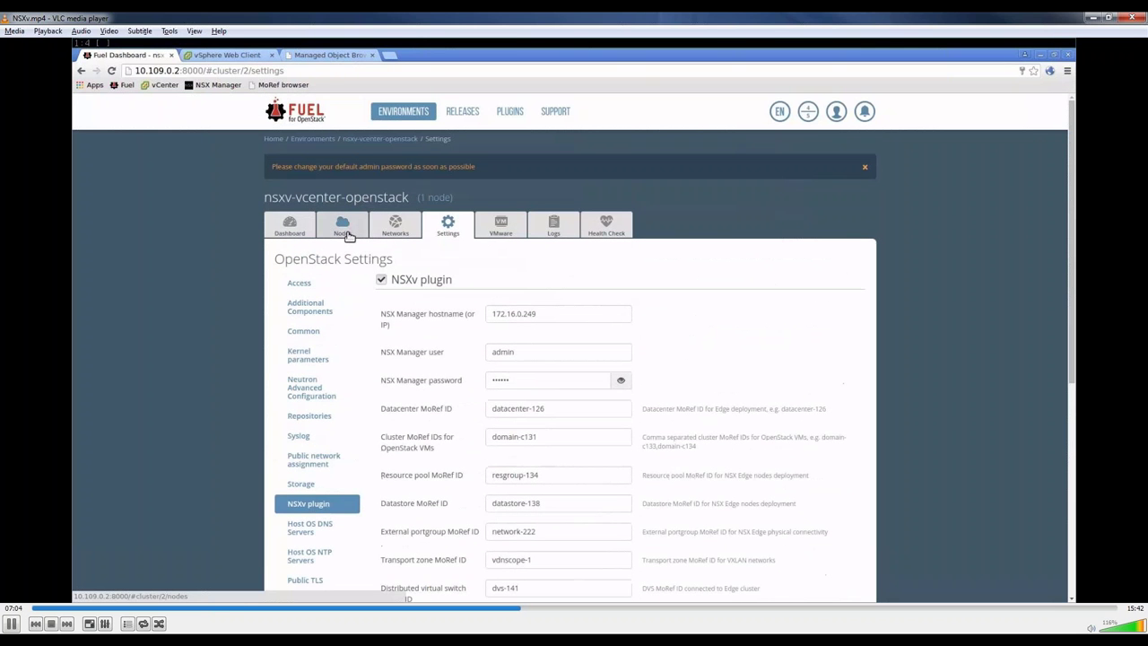
Step: Deploy the pending changes to nsxv-vcenter-openstack from the Dashboard and confirm the deployment
click(346, 232)
click(290, 226)
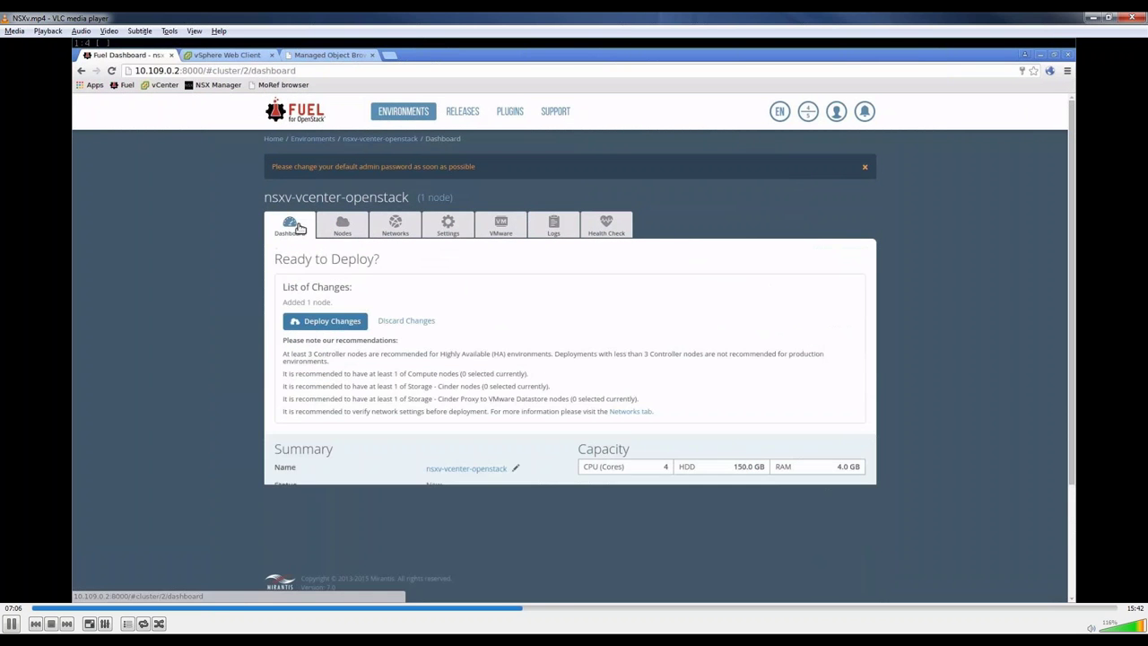
scroll(305, 238, down, 1)
click(329, 267)
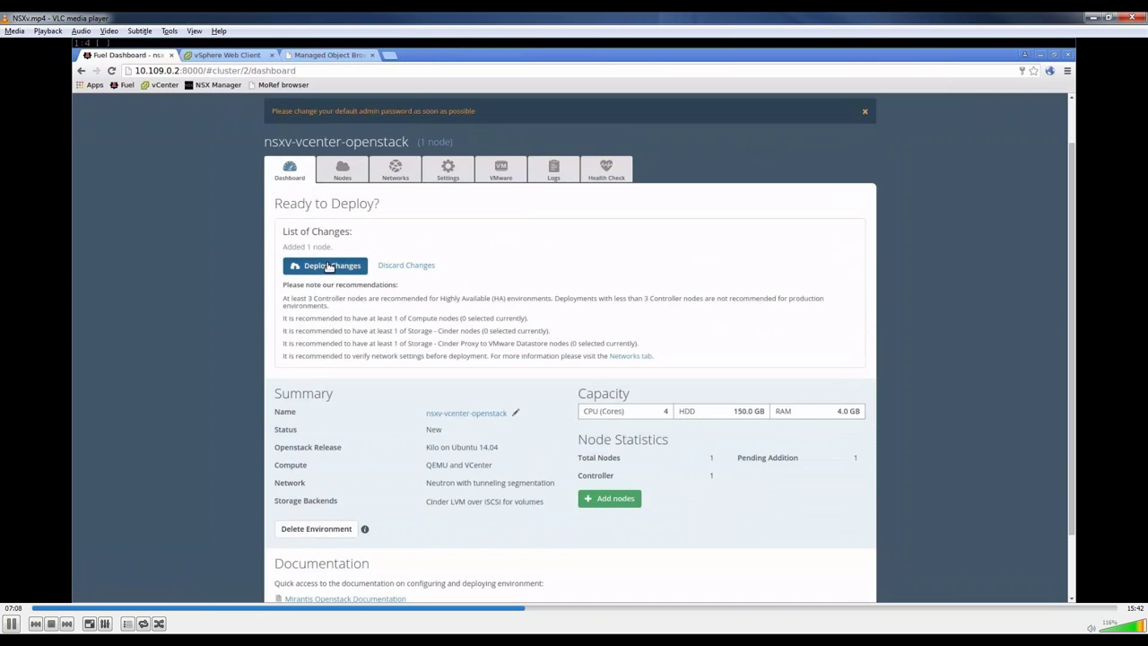
click(712, 327)
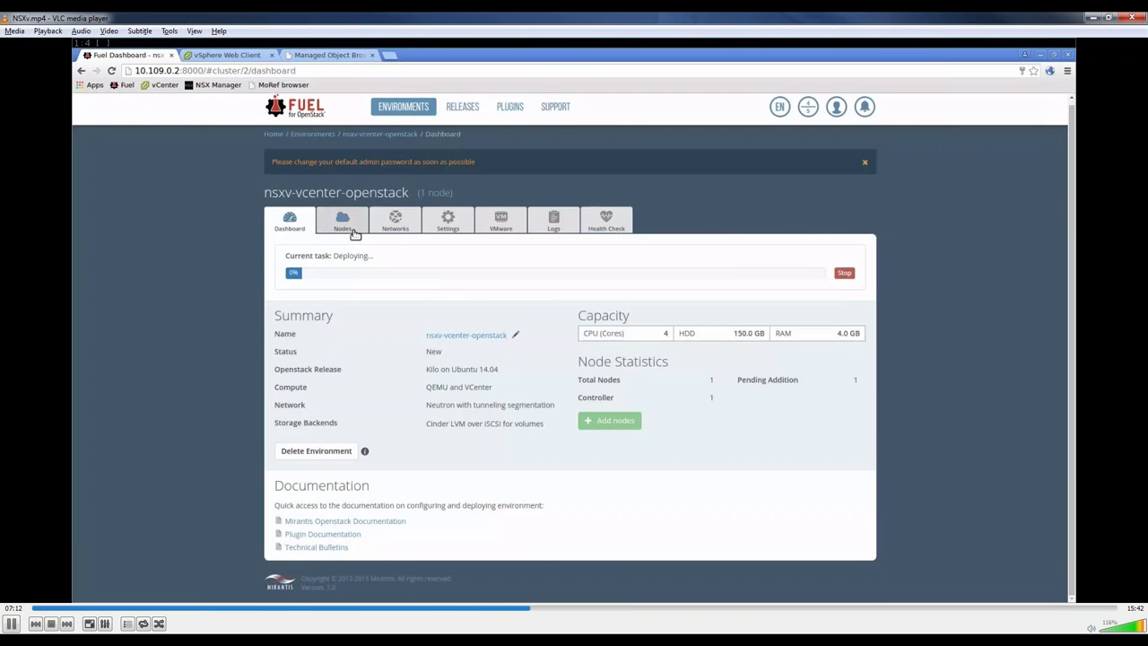
click(351, 232)
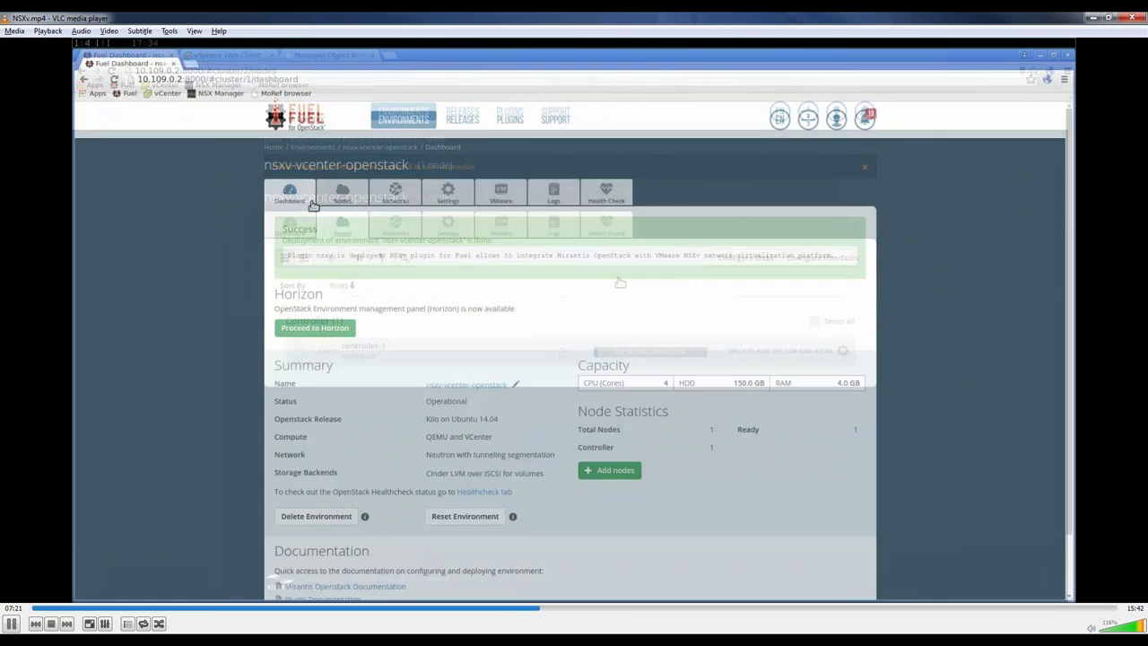
Step: Proceed to Horizon and navigate to Project > Network > Network Topology
click(335, 333)
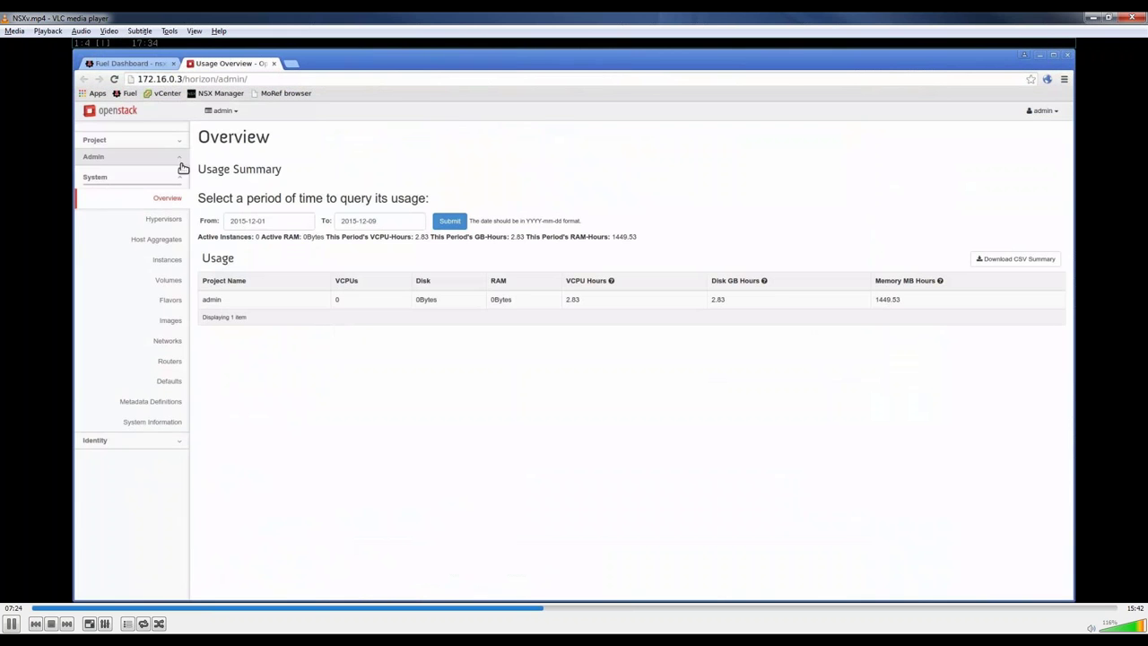
click(180, 141)
click(175, 278)
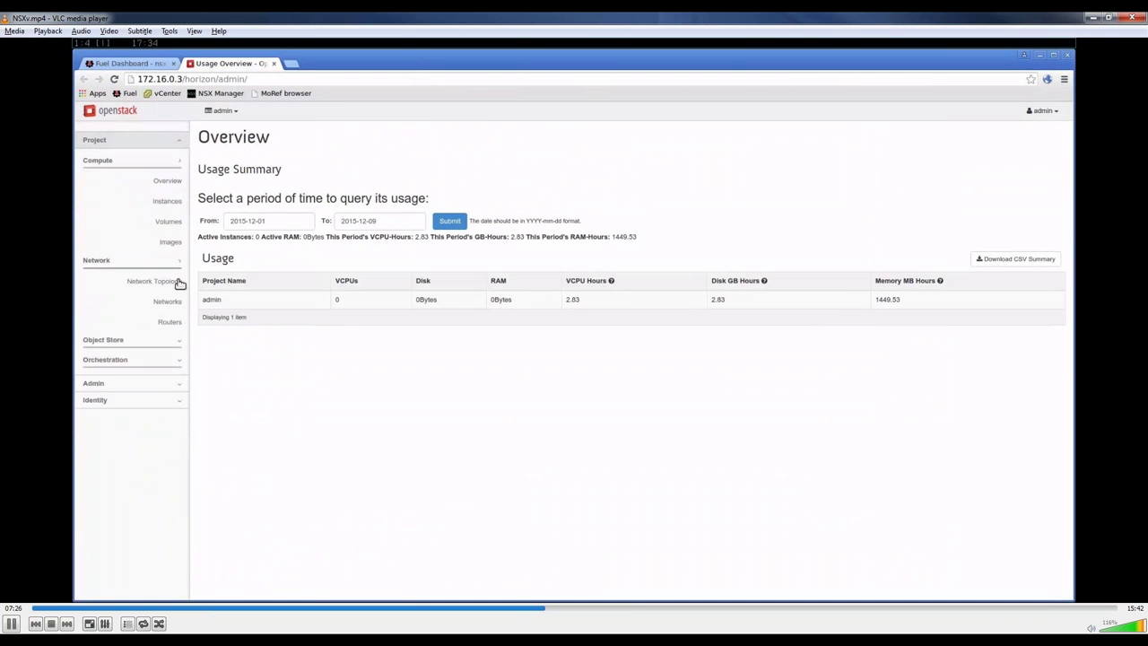
click(174, 201)
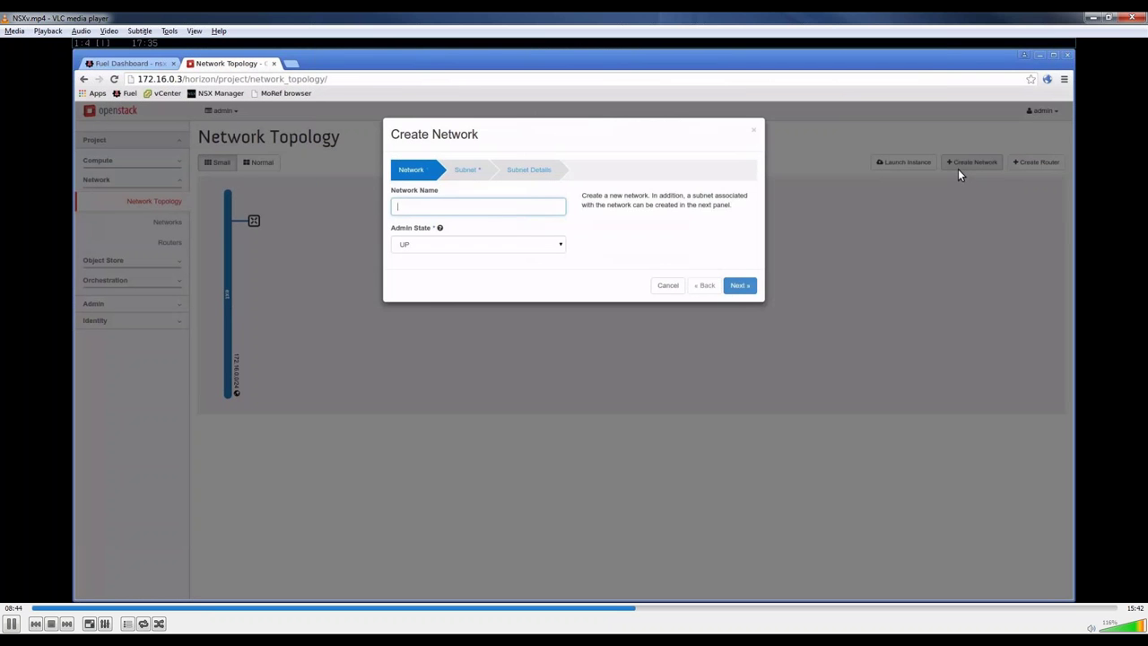
Step: Give the web network a 10.10.0.0/24 subnet address and create it
click(739, 289)
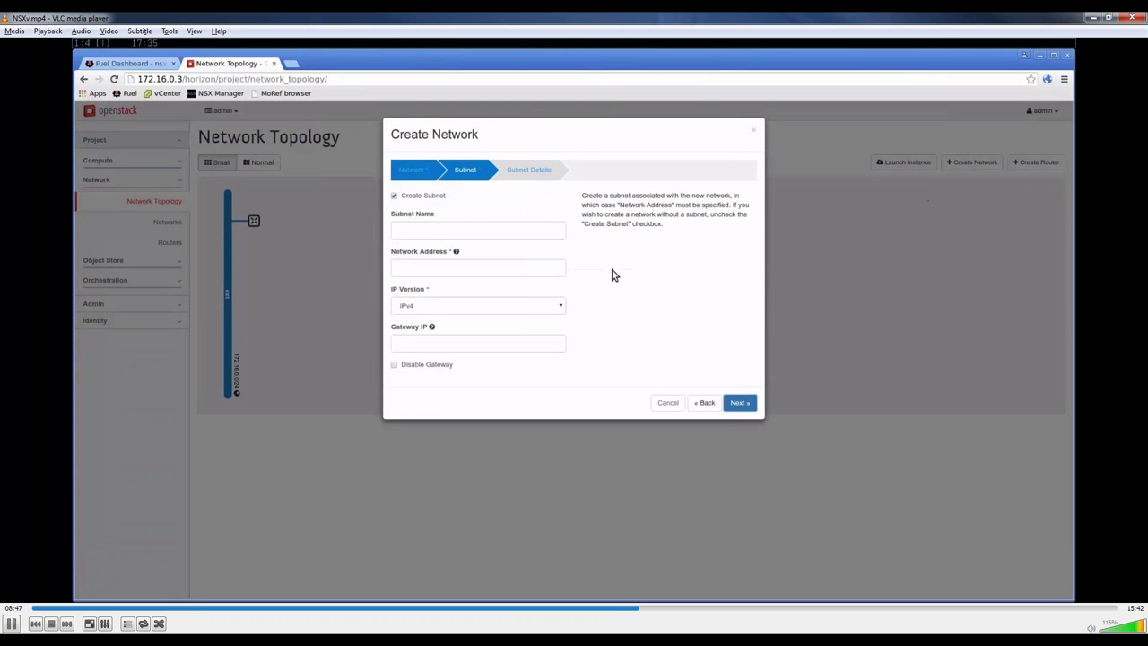
click(551, 266)
text(10.10.0.0/24)
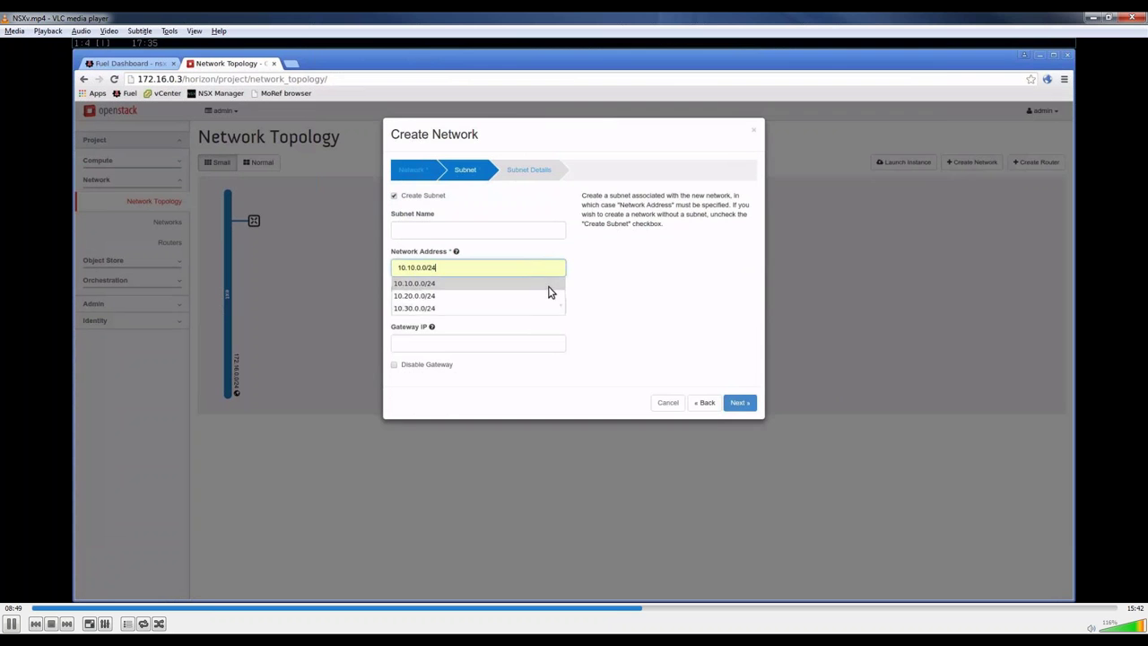
click(548, 283)
click(739, 402)
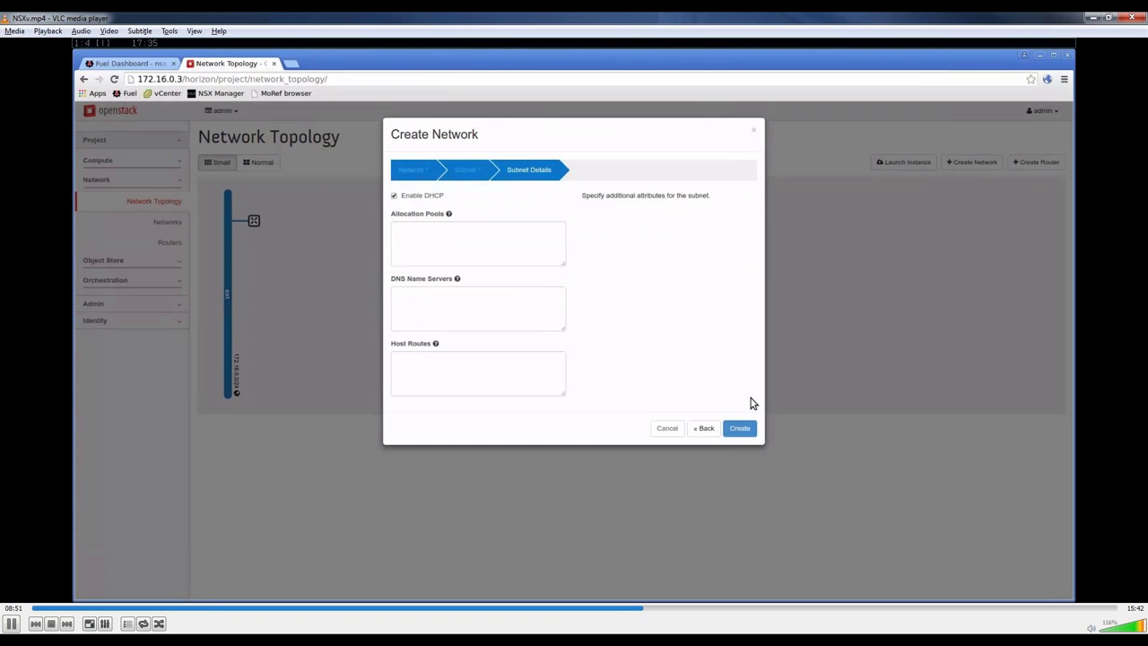
click(751, 426)
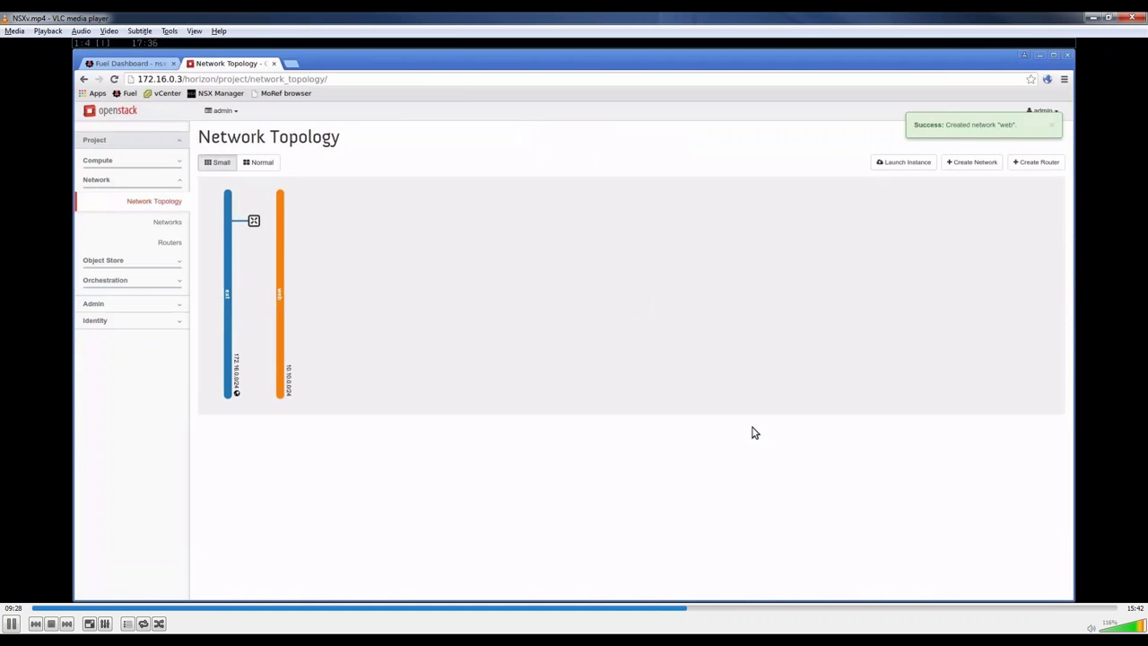
Step: Add a router R1 interface on the web 10.10.0.0/24 subnet and return to the topology
click(254, 221)
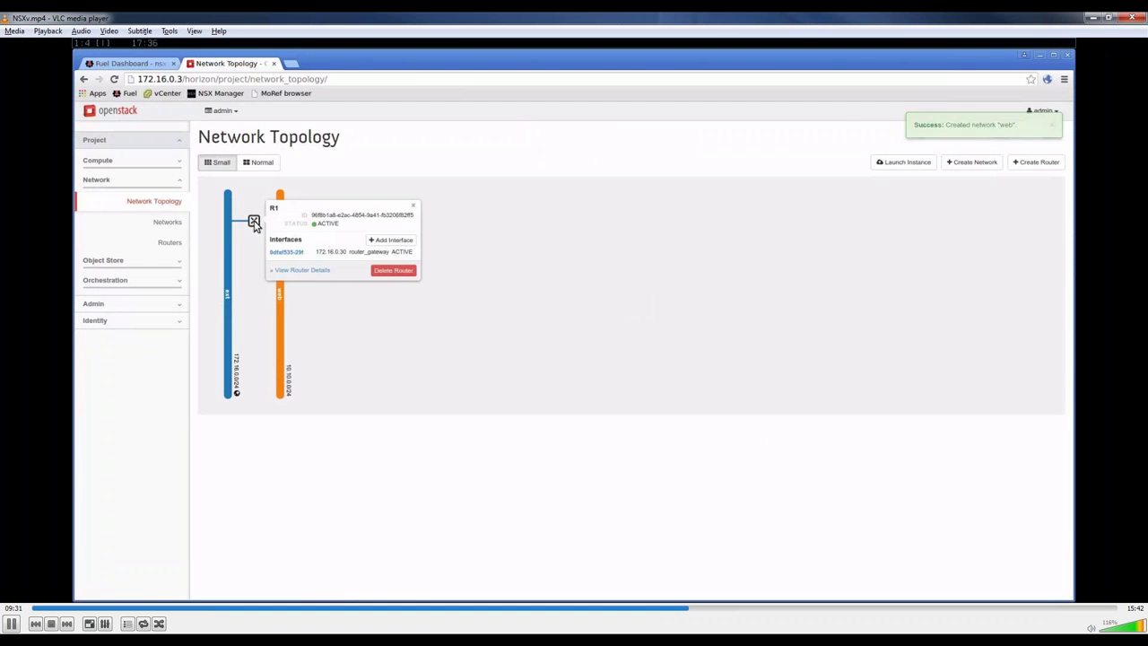
click(371, 240)
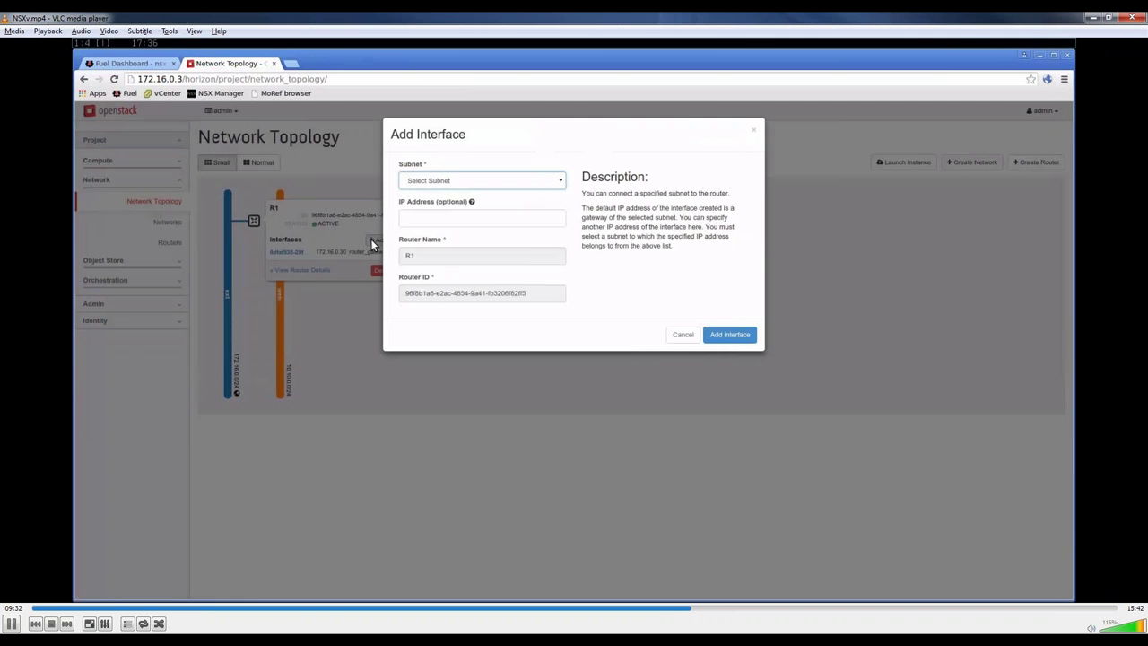
click(551, 181)
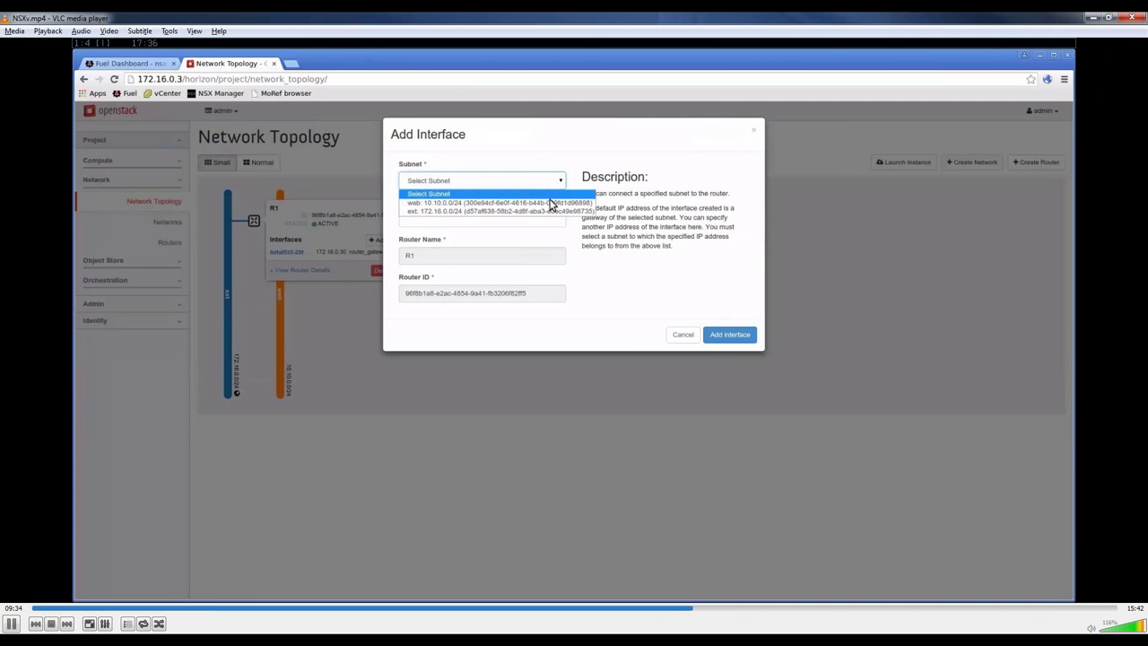
click(550, 203)
click(726, 334)
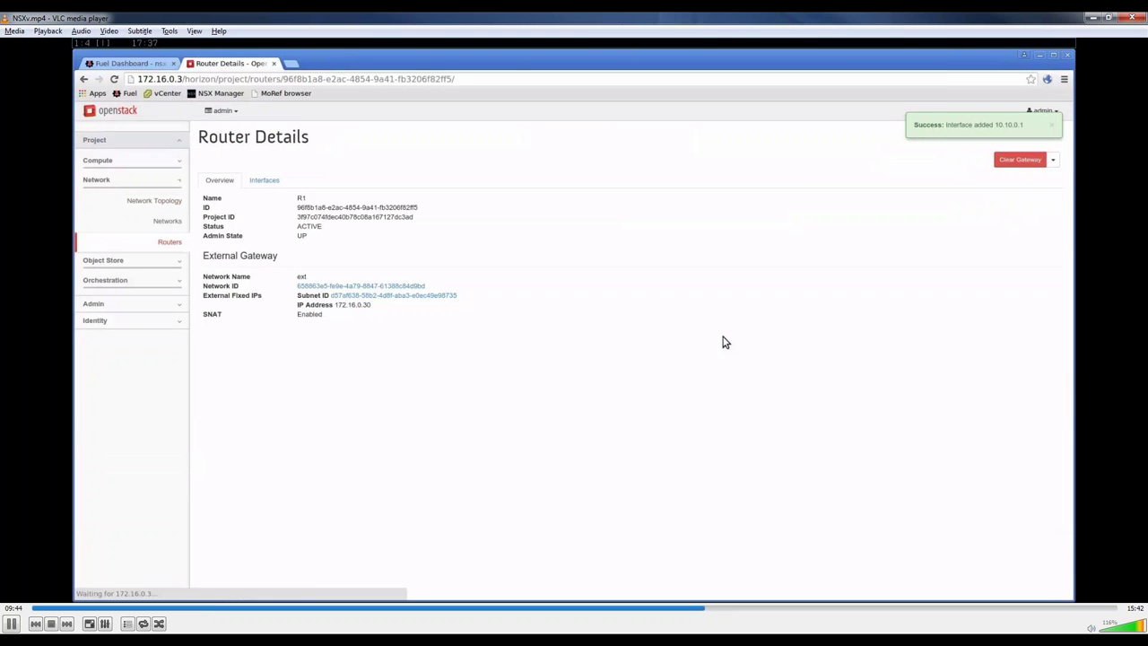
click(173, 205)
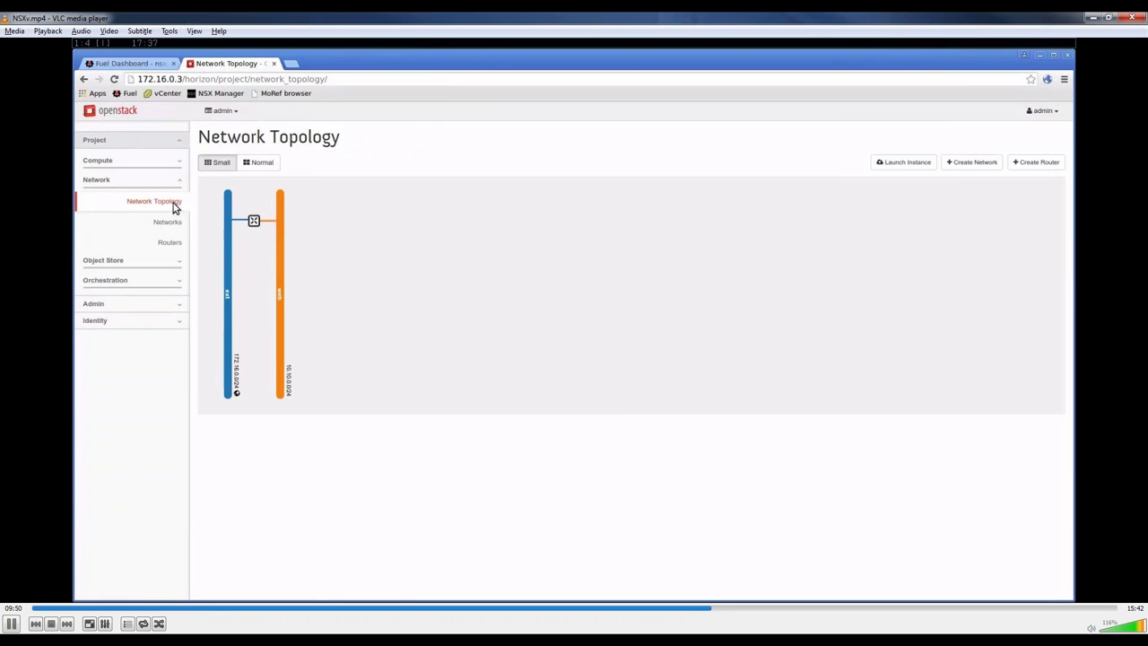
Step: Create a network named 'app' with network address 10.20.0.0/24
click(956, 164)
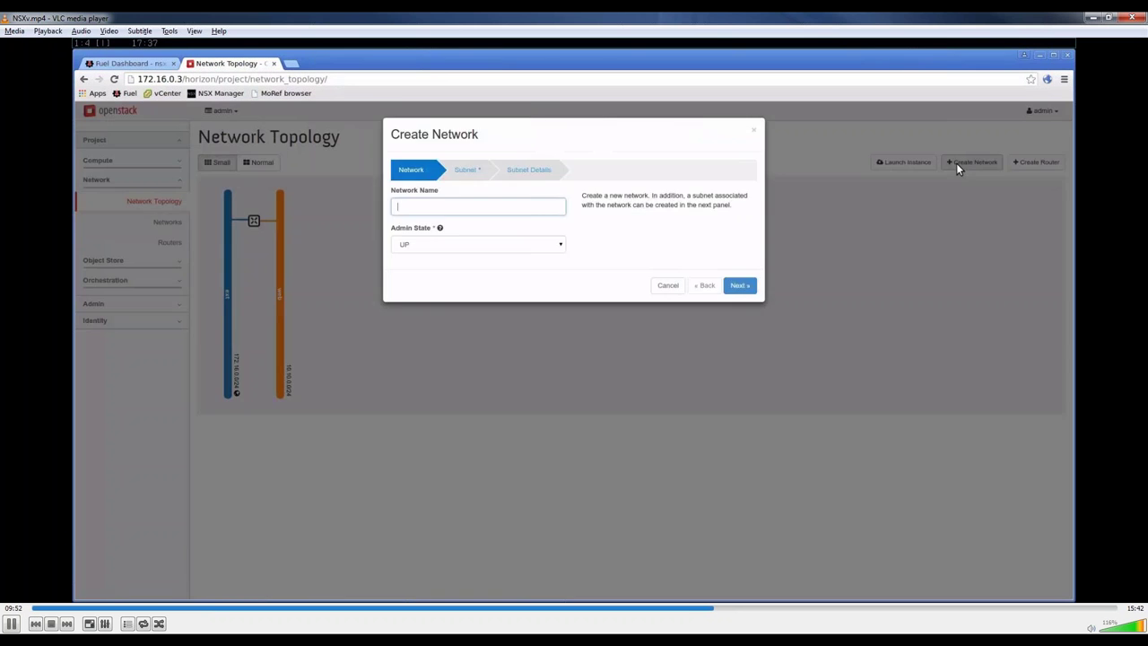
text(app)
click(728, 287)
click(540, 267)
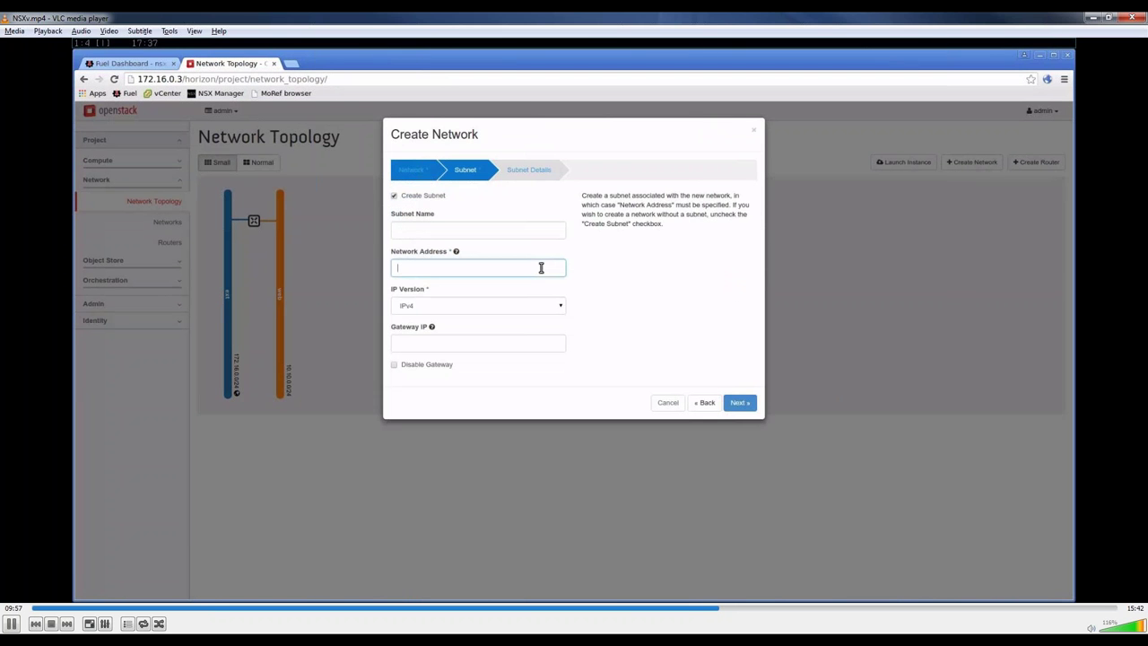
text(10)
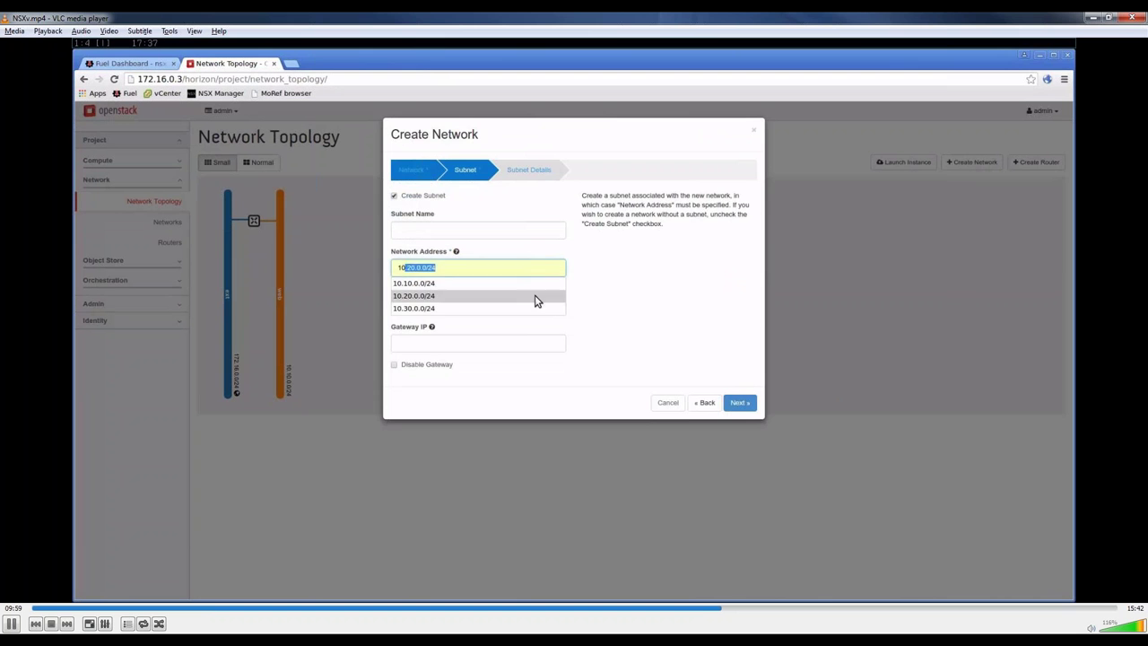
click(535, 295)
click(737, 403)
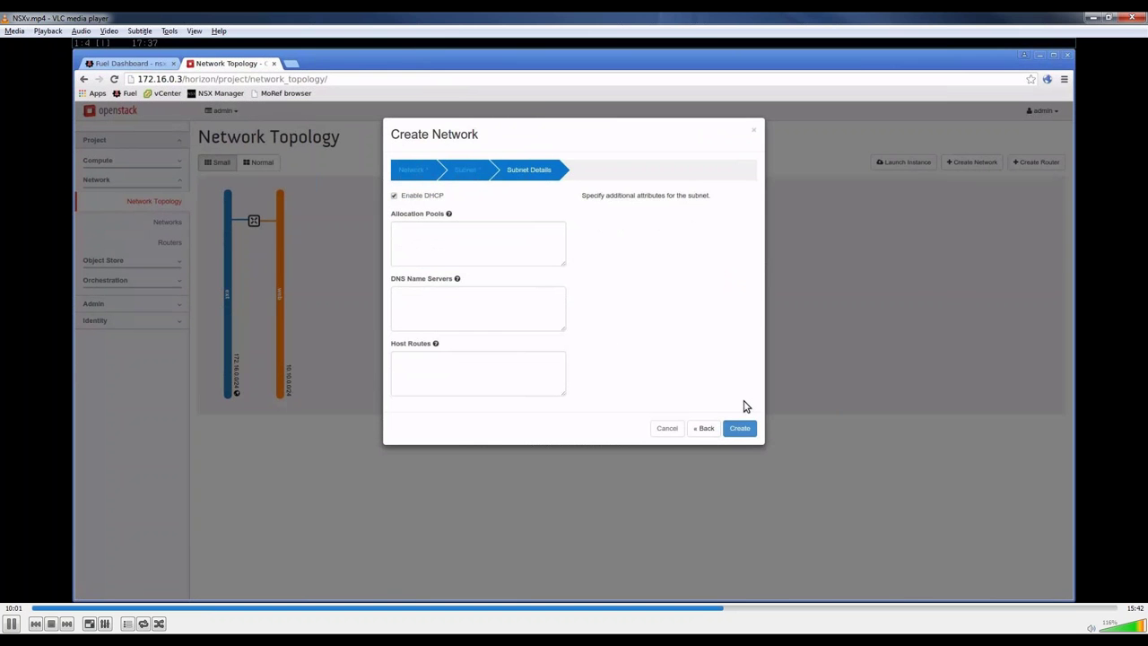
click(743, 427)
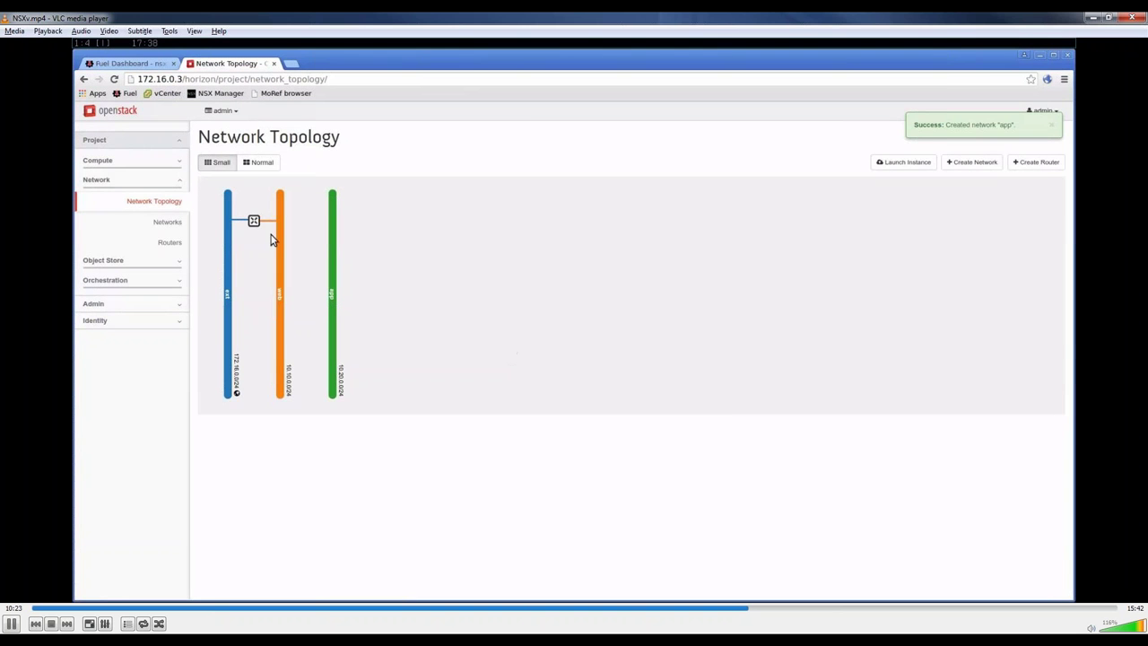
click(256, 221)
Step: Add a second R1 interface on the app 10.20.0.0/24 subnet and return to the topology
click(430, 242)
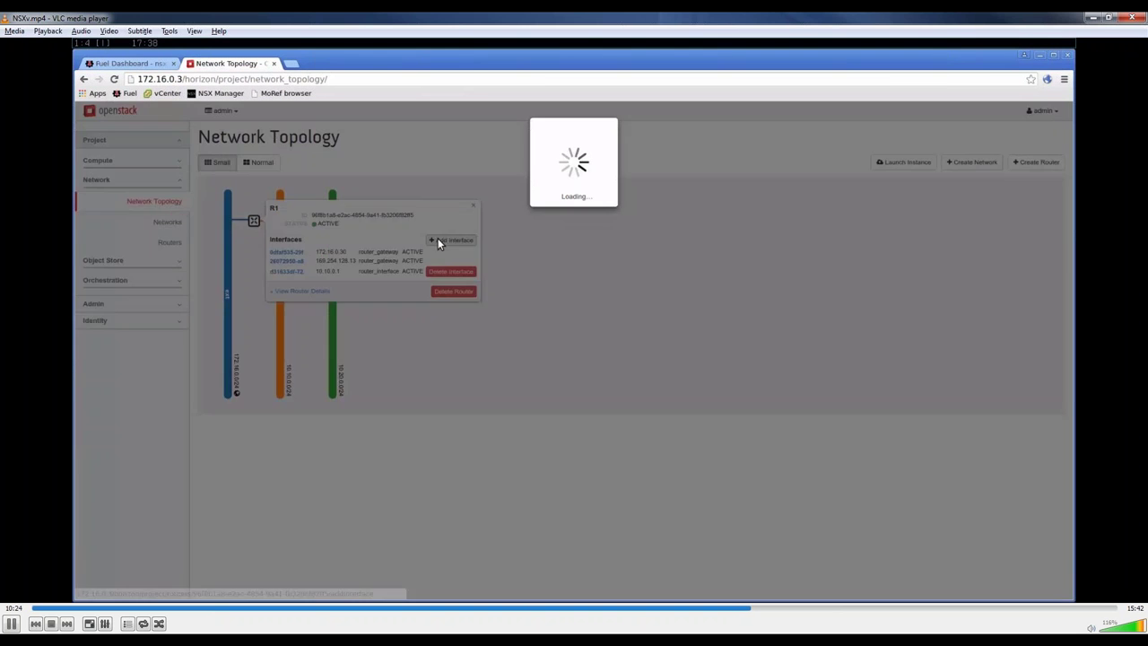
click(482, 180)
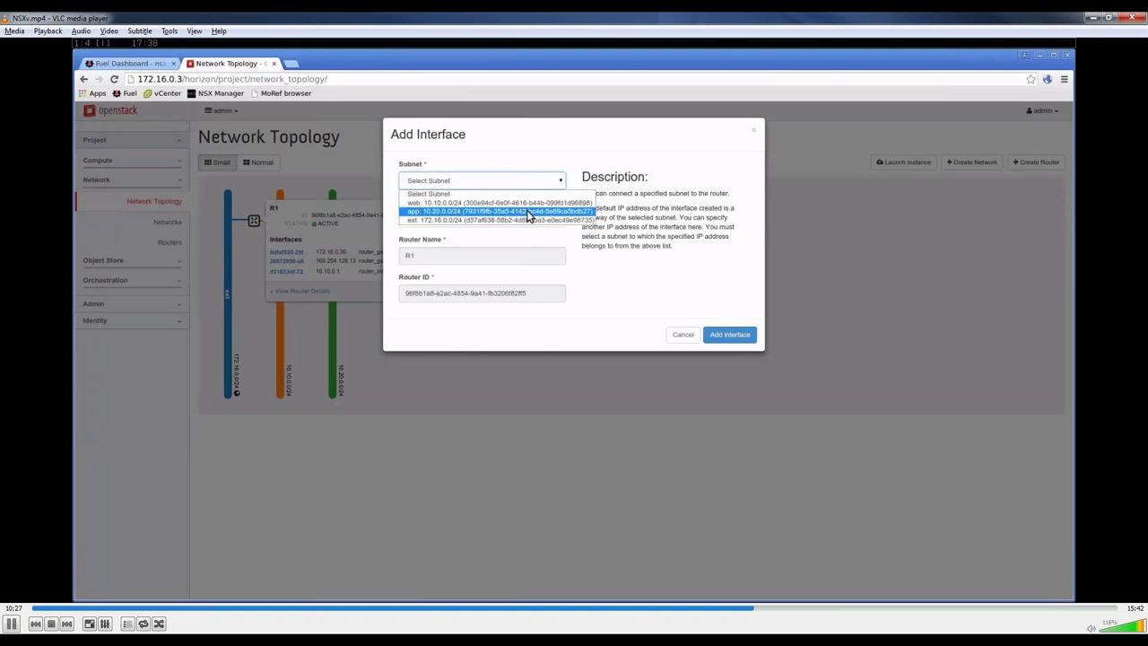
click(529, 215)
click(723, 333)
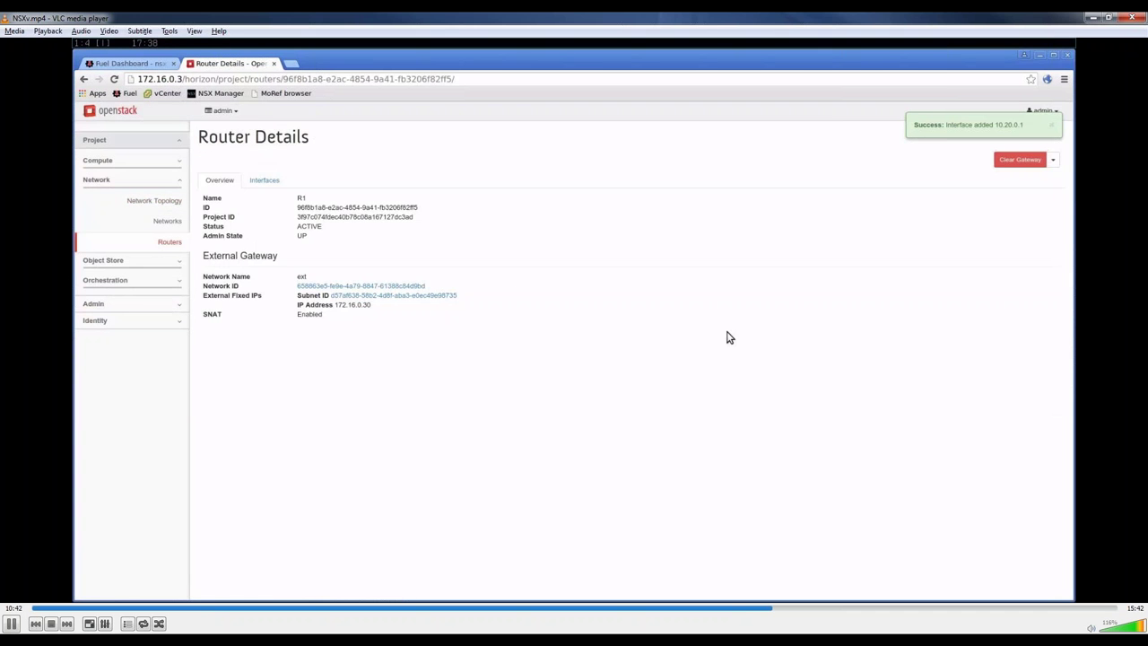
click(175, 202)
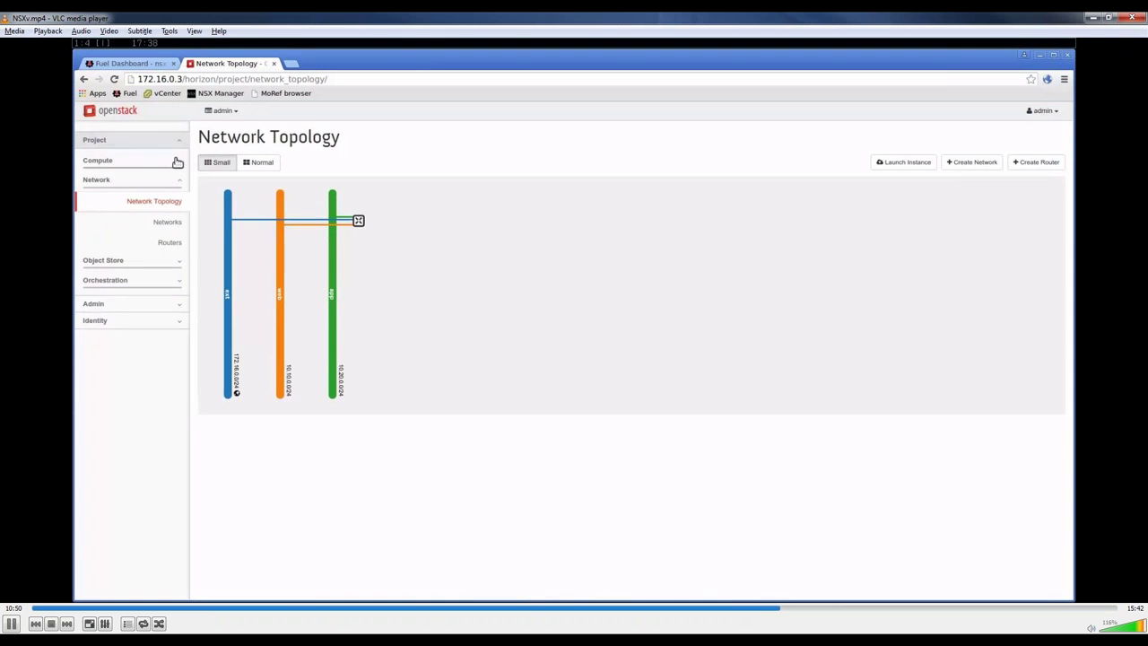
Step: Start a new instance from Compute > Instances named web01 with the m1.tiny flavor
click(176, 161)
click(172, 199)
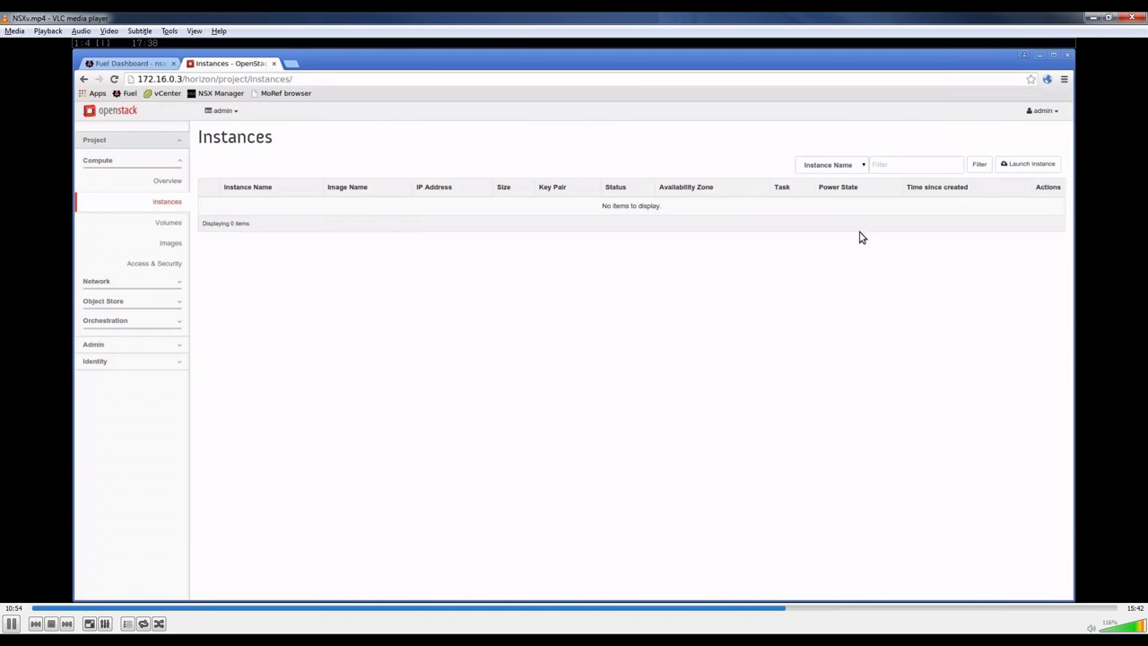
click(1027, 164)
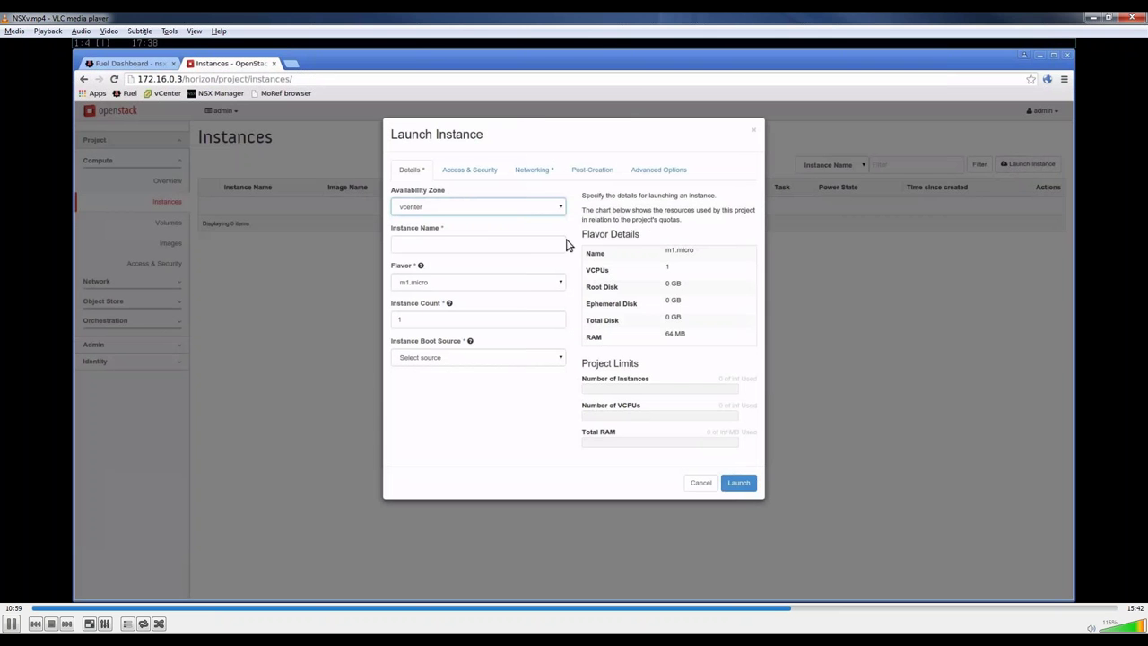
click(556, 243)
text(we)
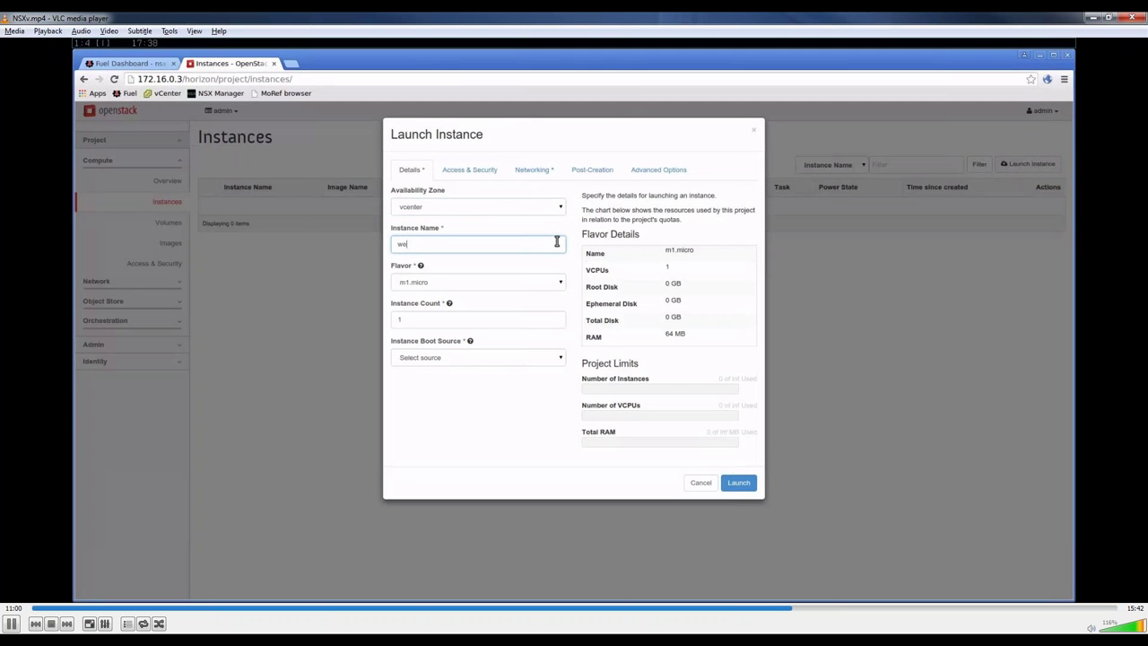
text(b01)
click(556, 286)
click(554, 308)
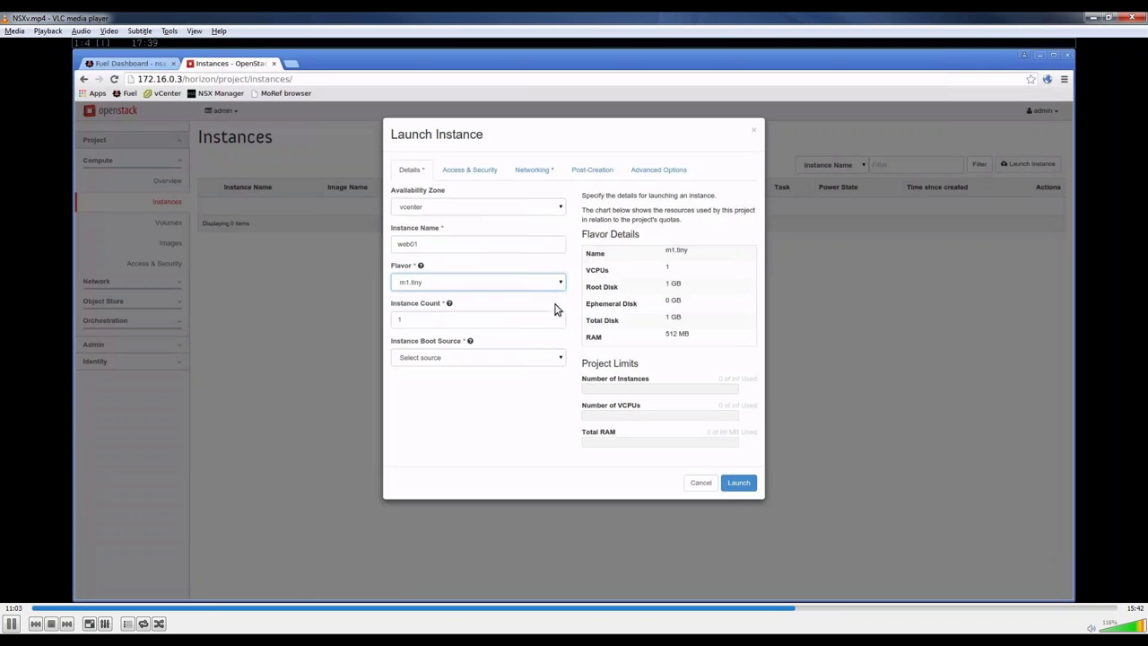
Step: Boot web01 from the TestVM-TCL image on the web network and launch it
click(559, 358)
click(558, 378)
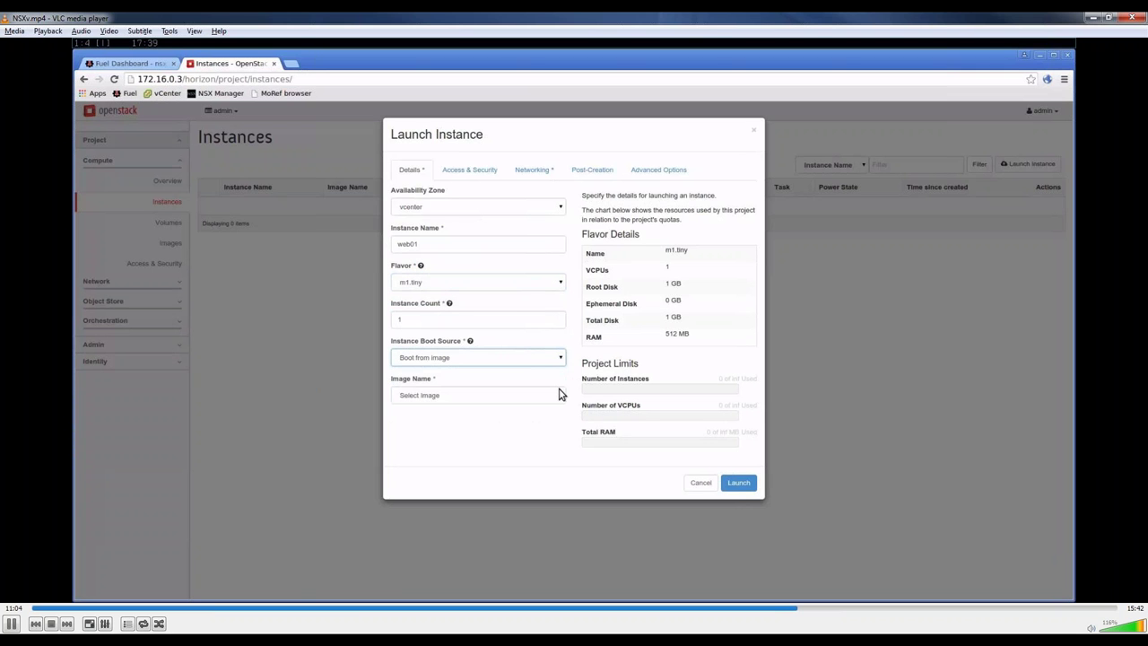
click(559, 394)
click(558, 418)
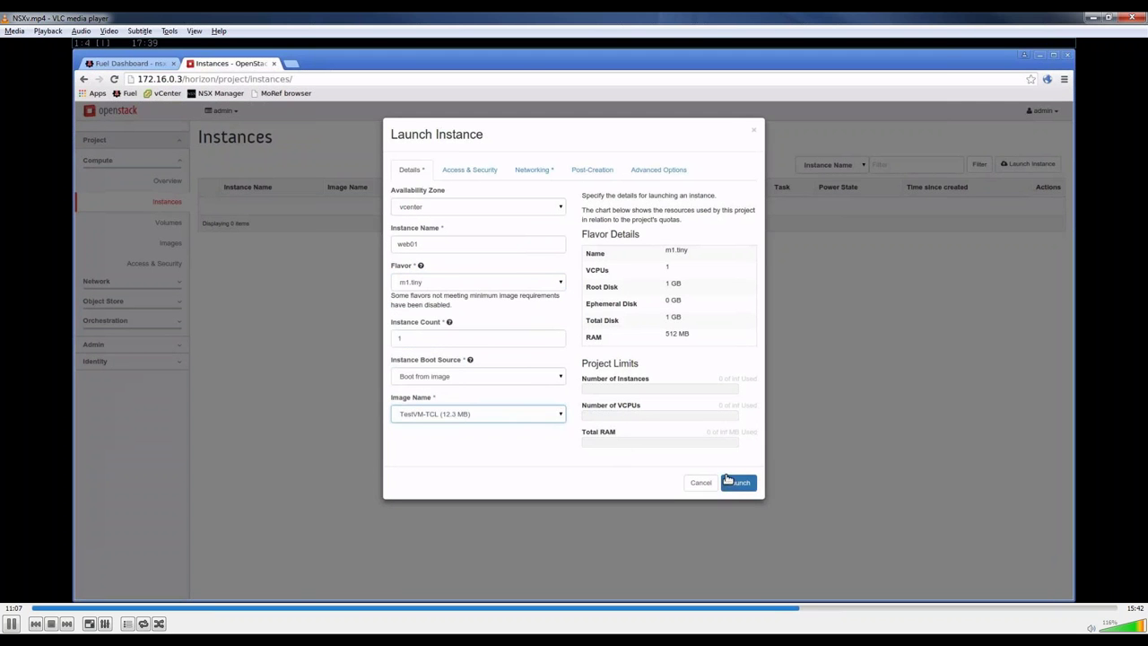
click(532, 169)
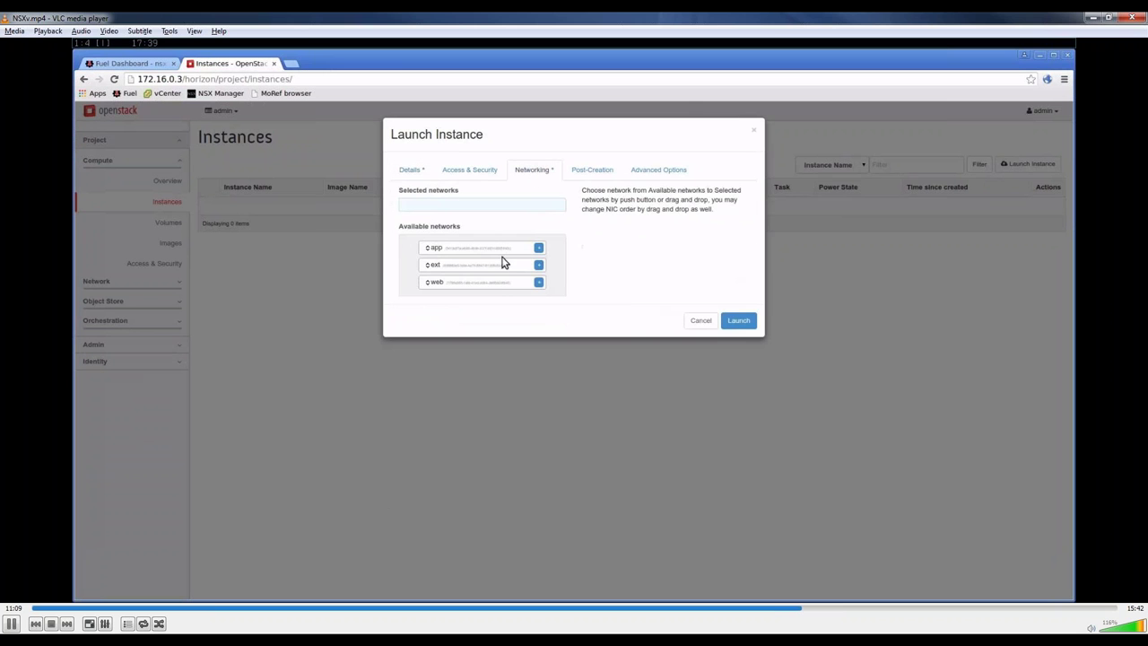
drag(497, 284, 503, 209)
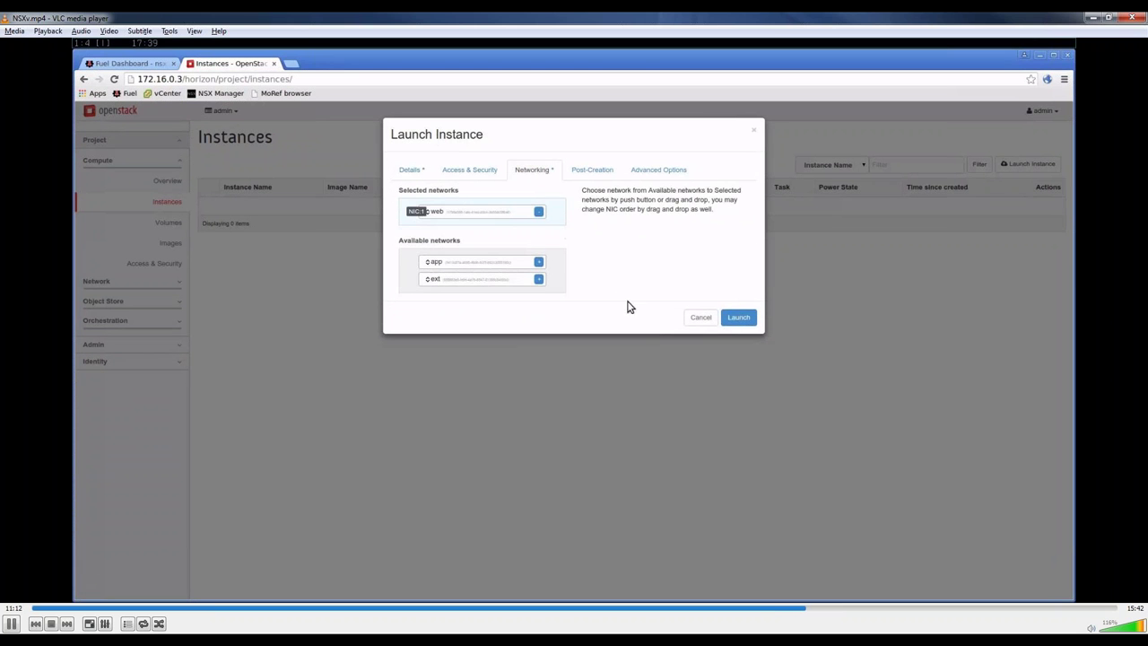
click(737, 318)
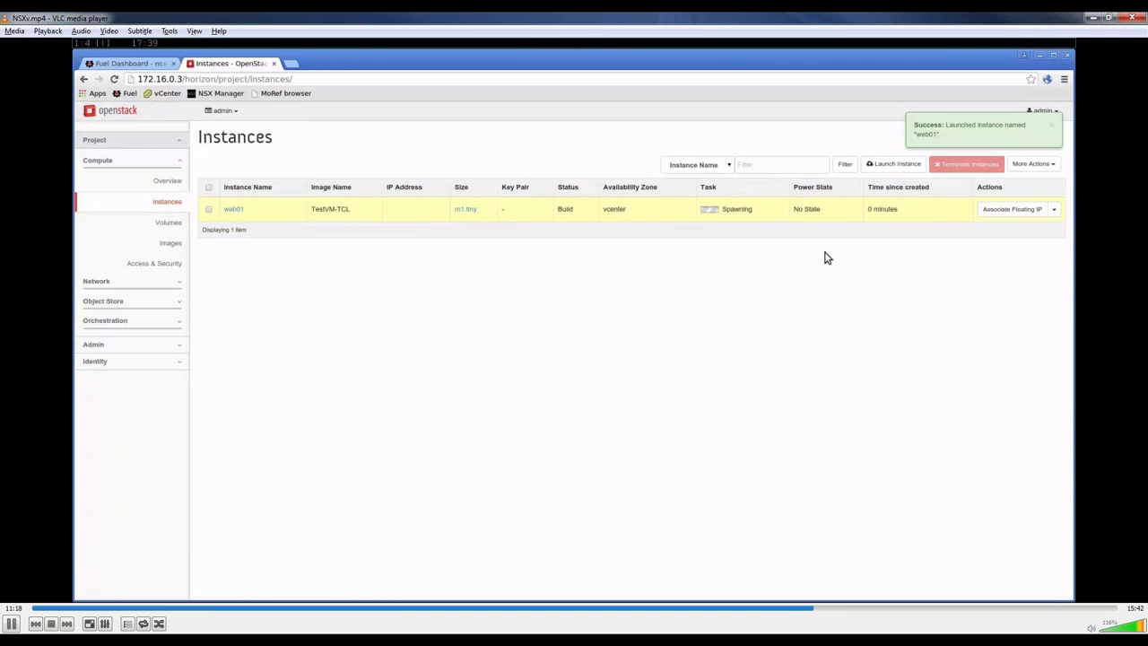
Step: Start a second instance named app01 with the m1.tiny flavor
click(889, 168)
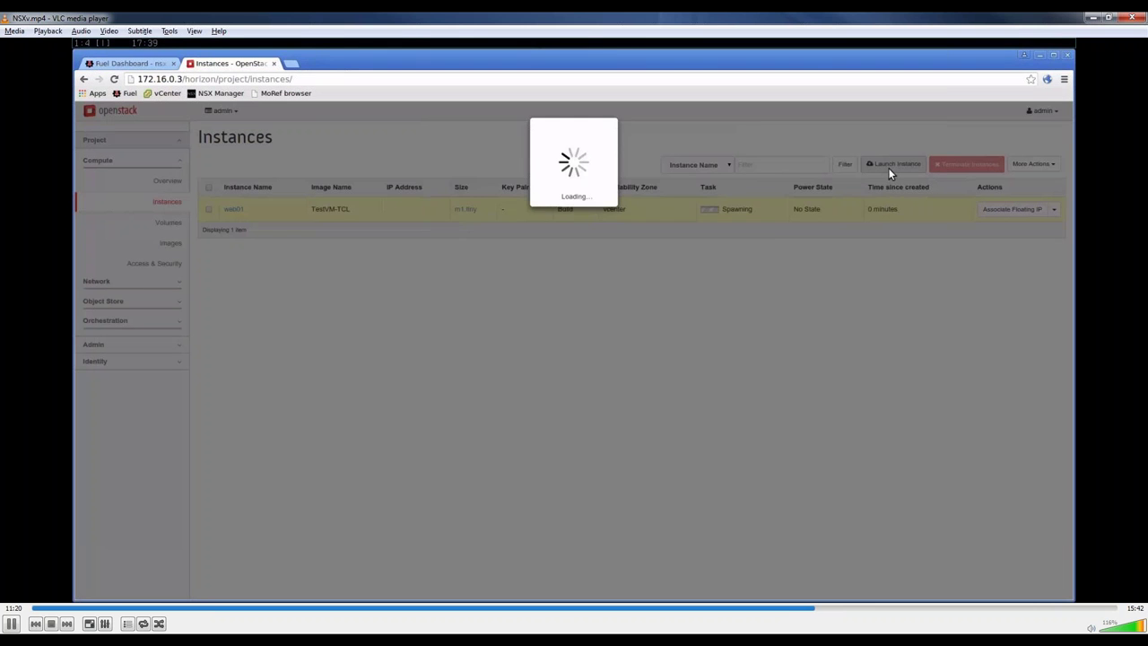
click(554, 243)
text(app01)
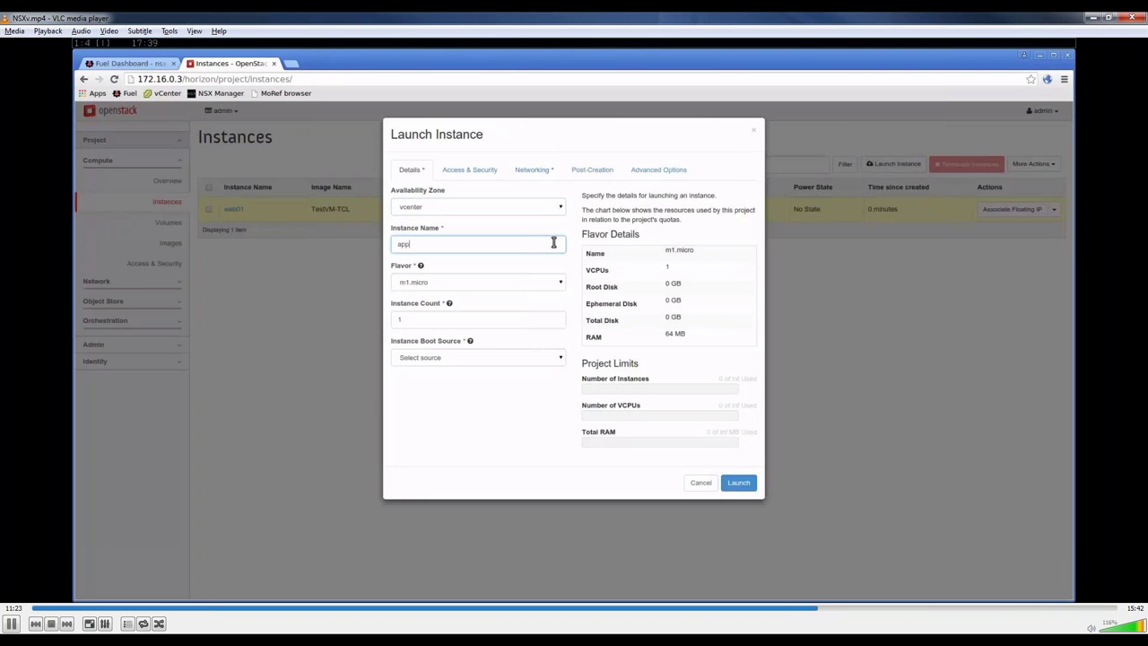
click(560, 282)
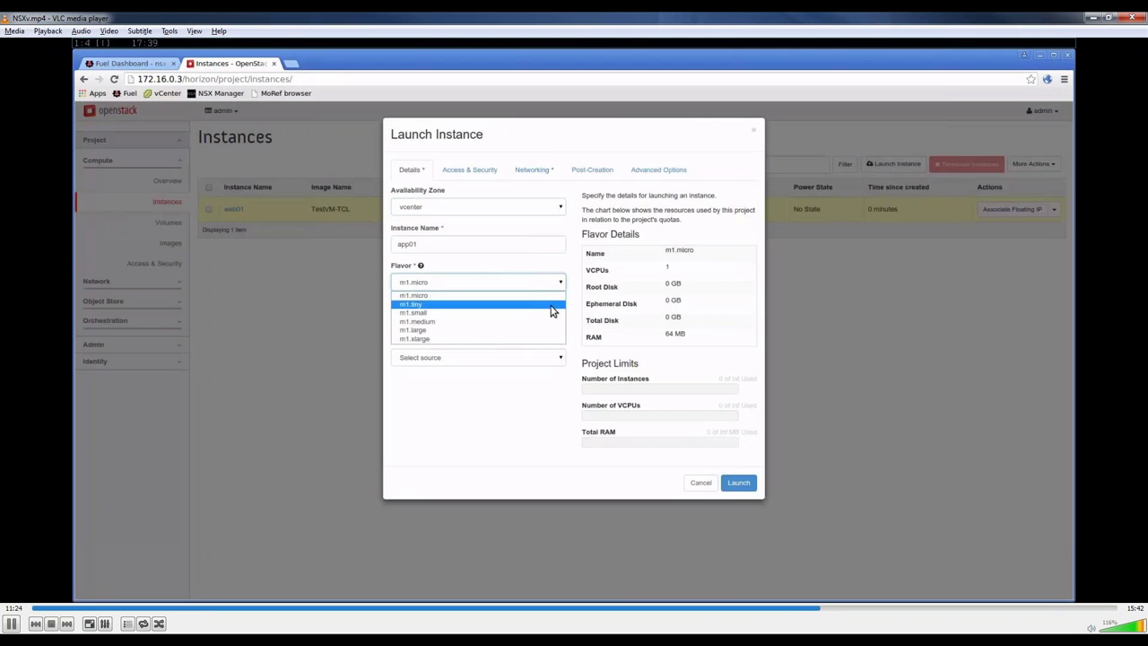
click(552, 305)
Step: Boot app01 from the TestVM-TCL image on the app network and launch it
click(558, 356)
click(559, 380)
click(561, 395)
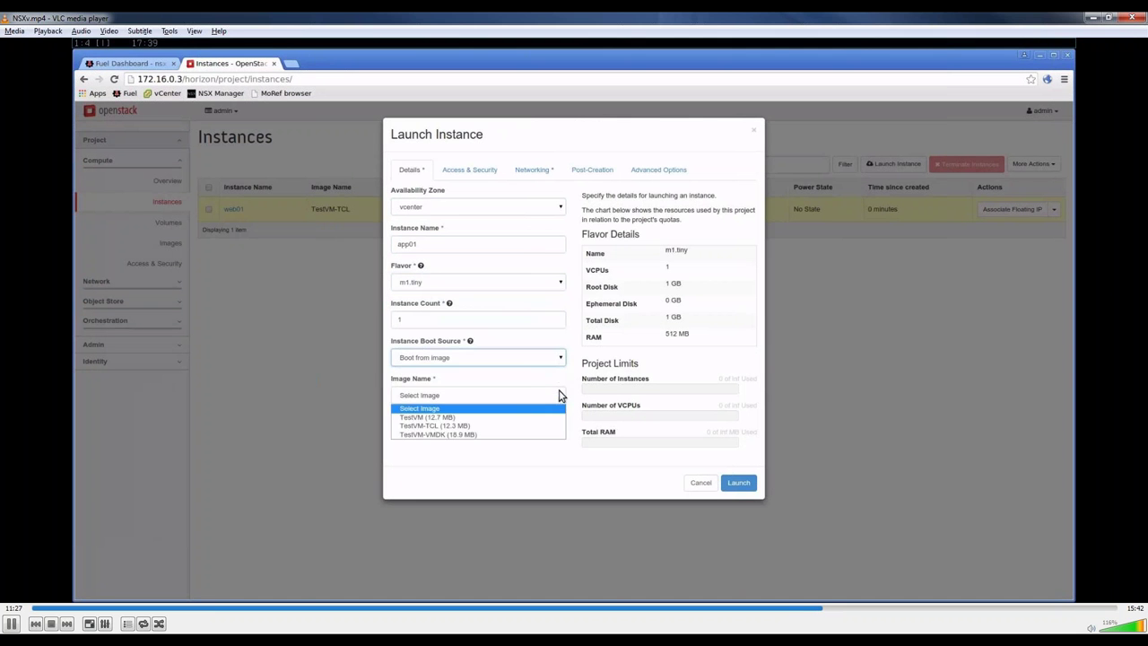
click(558, 426)
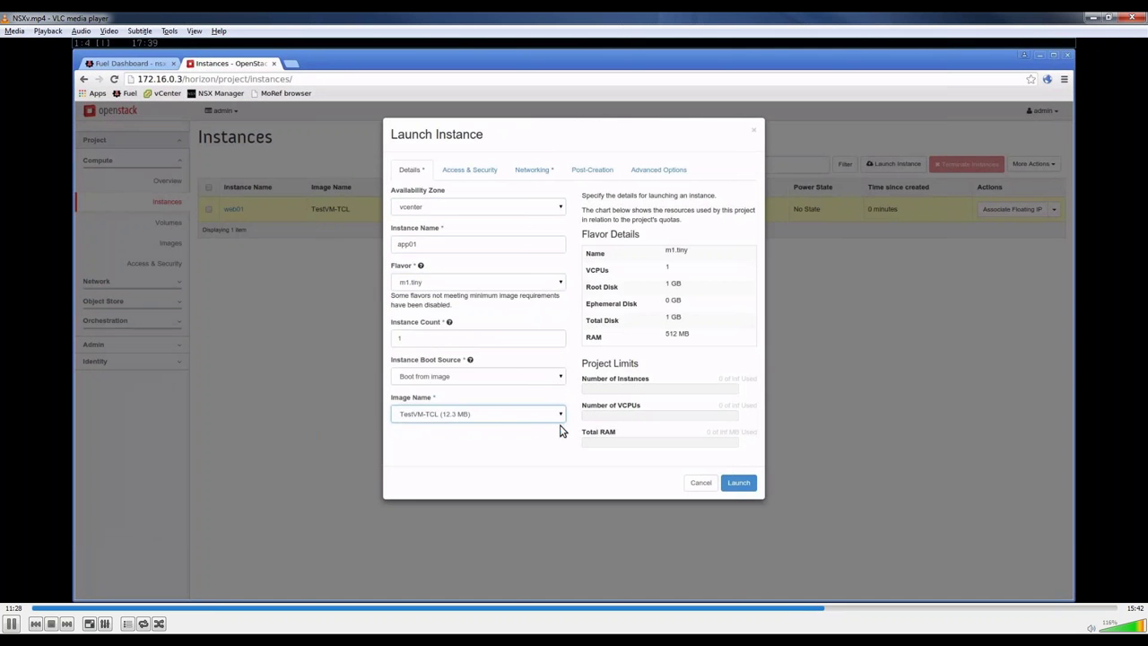
click(534, 169)
click(538, 264)
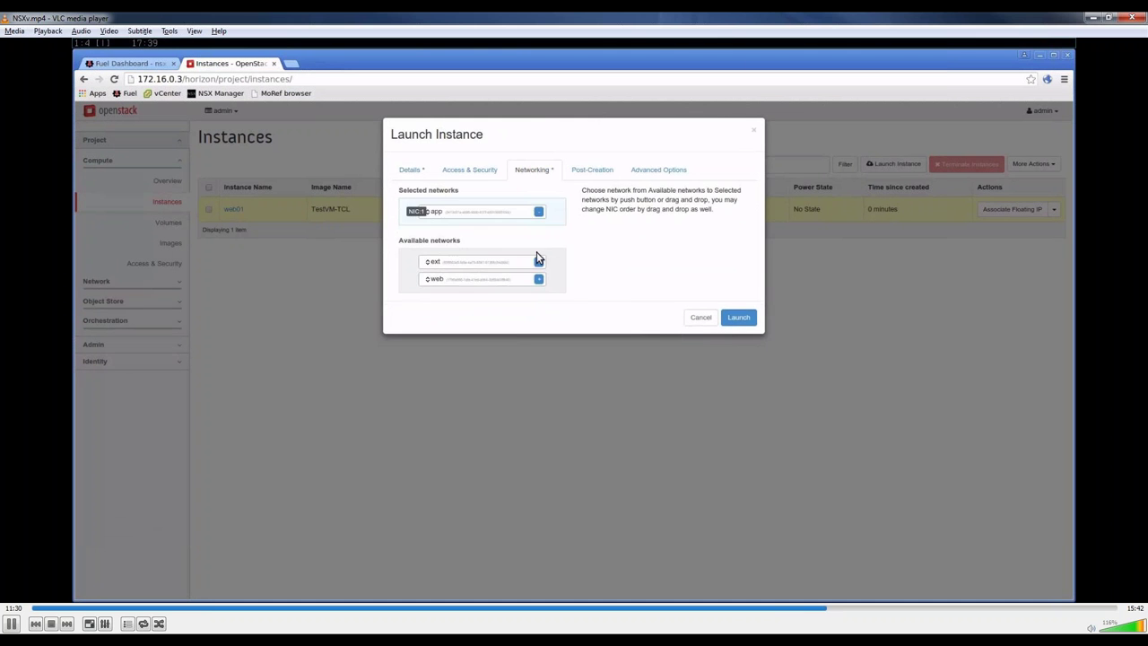
click(738, 320)
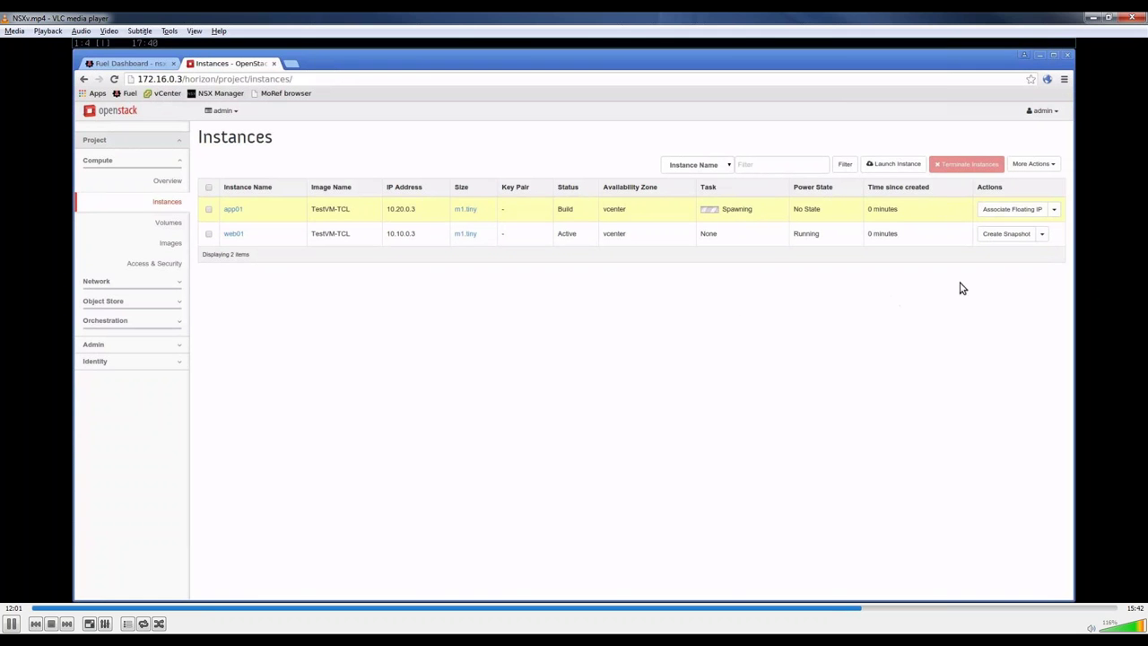
Step: Allocate 172.16.0.31 from the ext pool, associate it with web01, and refresh the instances list
click(1042, 234)
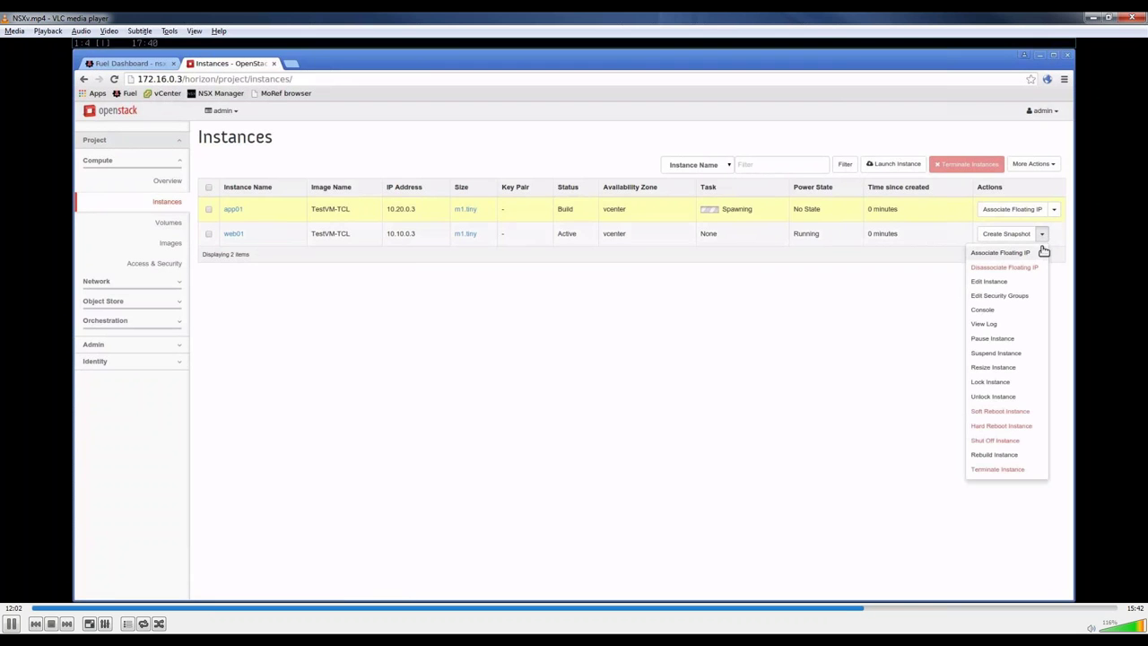
click(1042, 252)
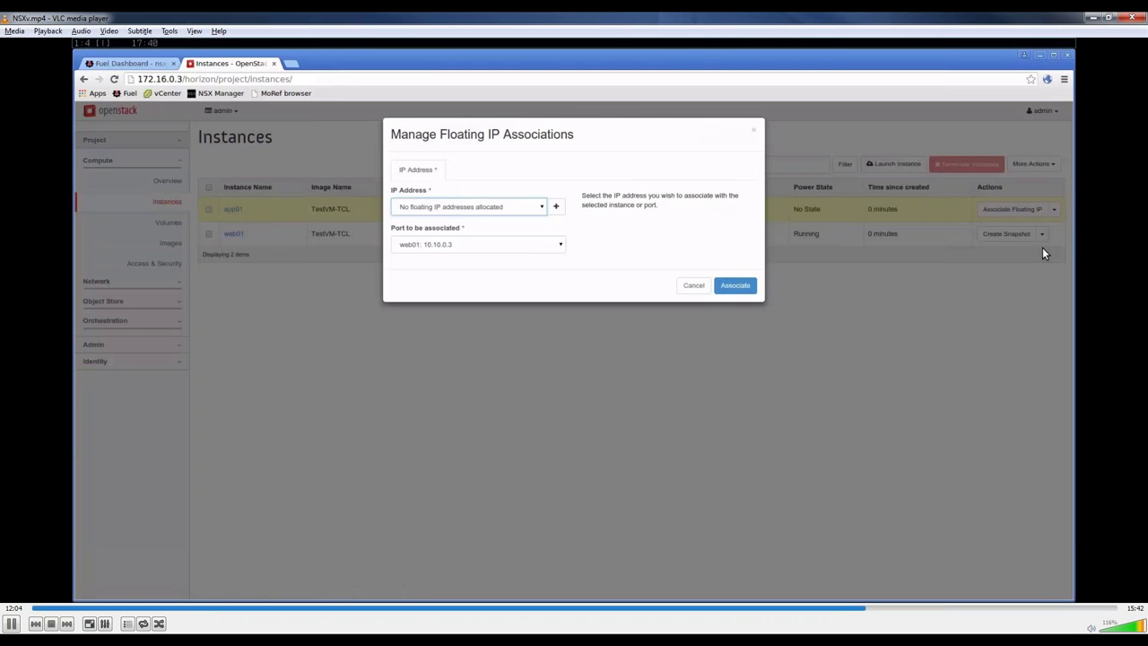
click(554, 207)
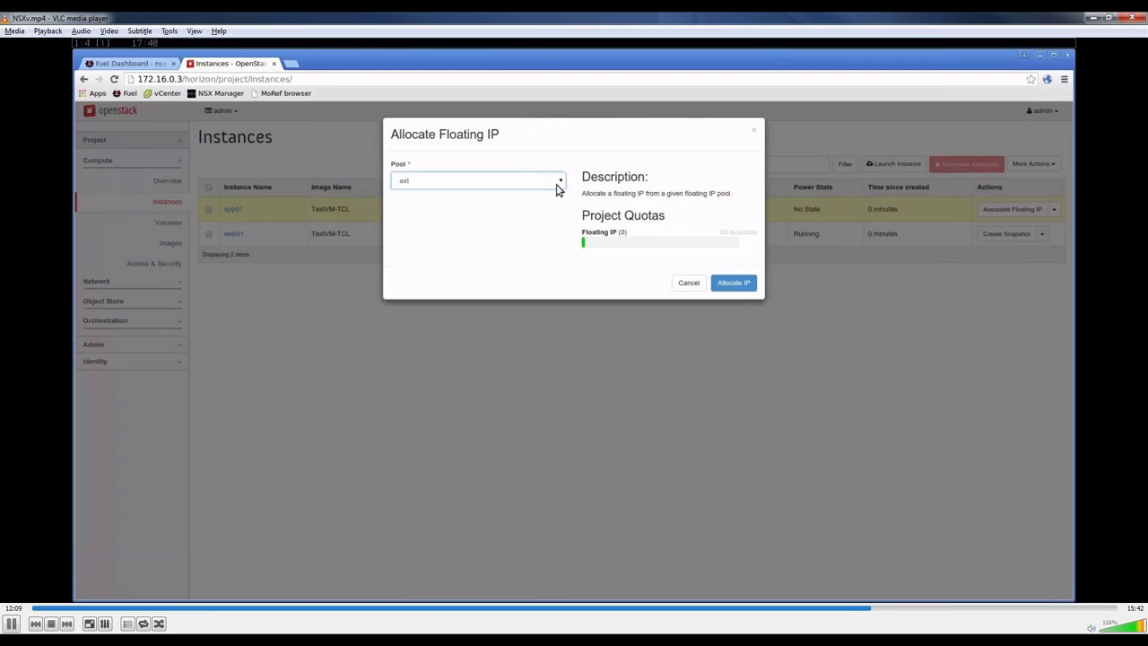
click(556, 183)
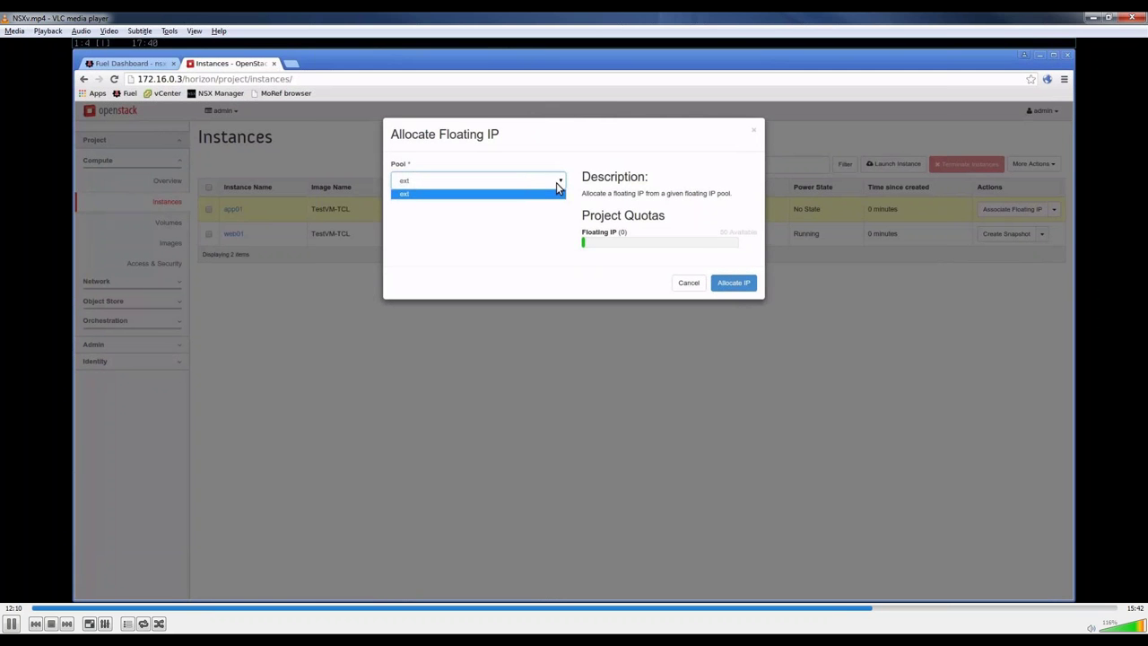
click(555, 183)
click(723, 280)
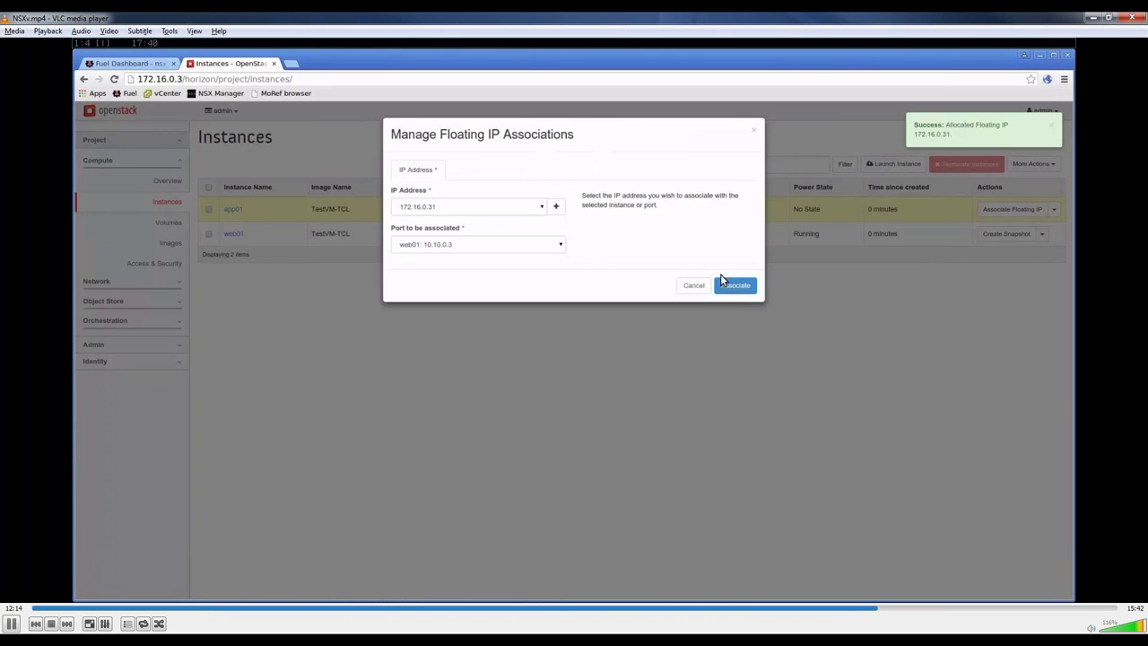
click(722, 277)
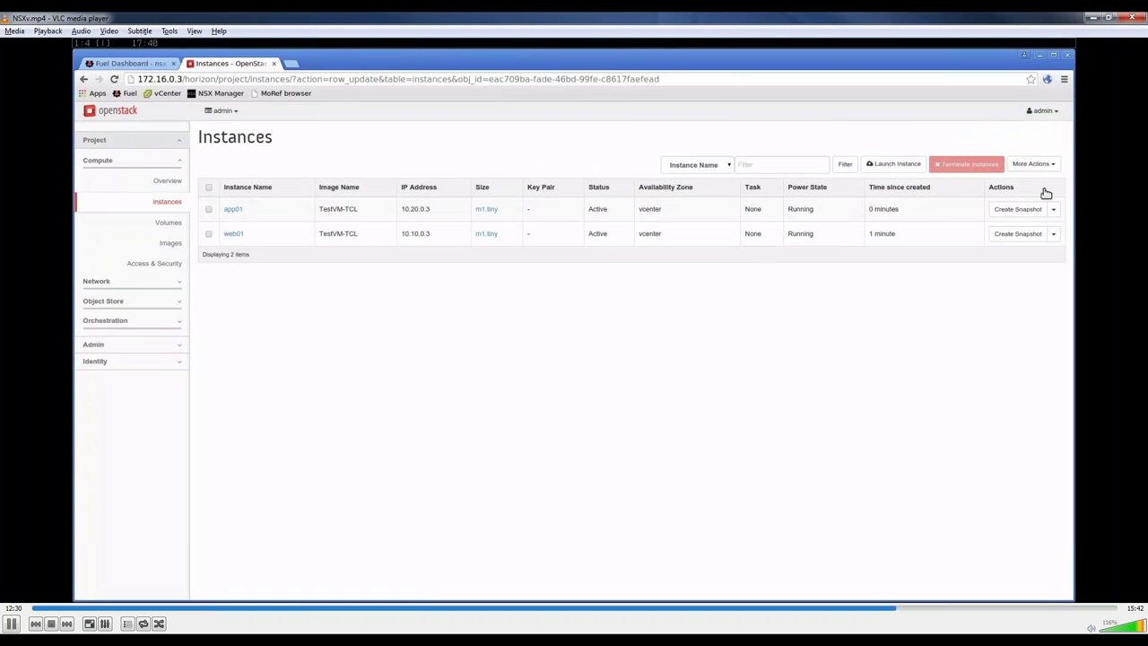
key(F5)
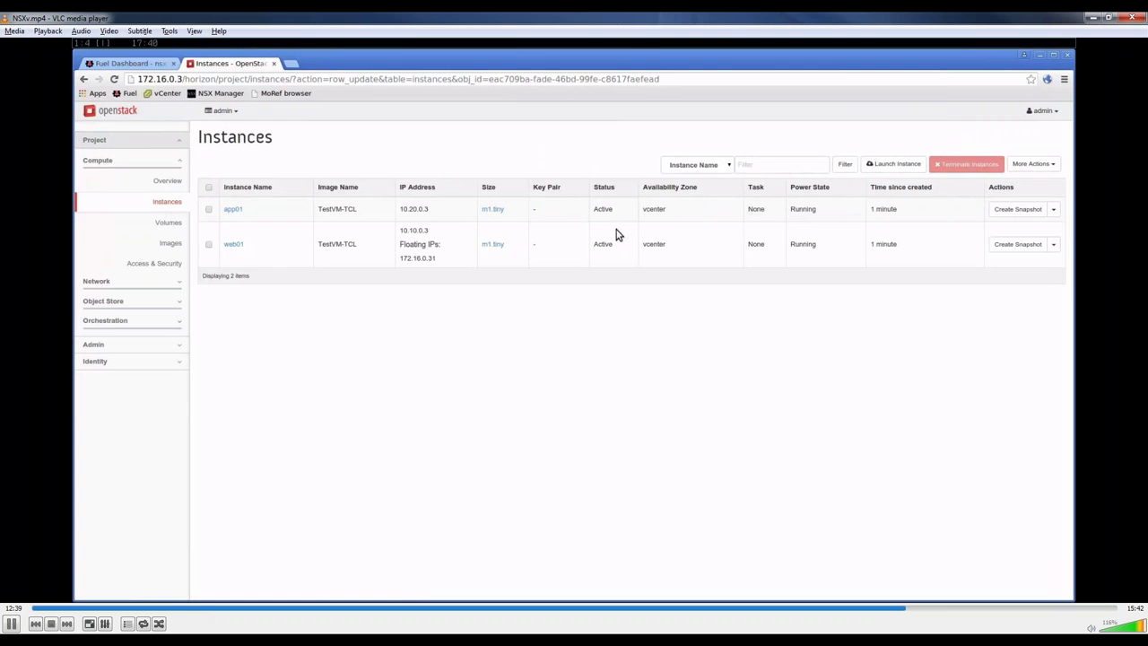
Step: Open web01's console in a new tab and show it console-only
click(1054, 246)
ctrl+click(1039, 324)
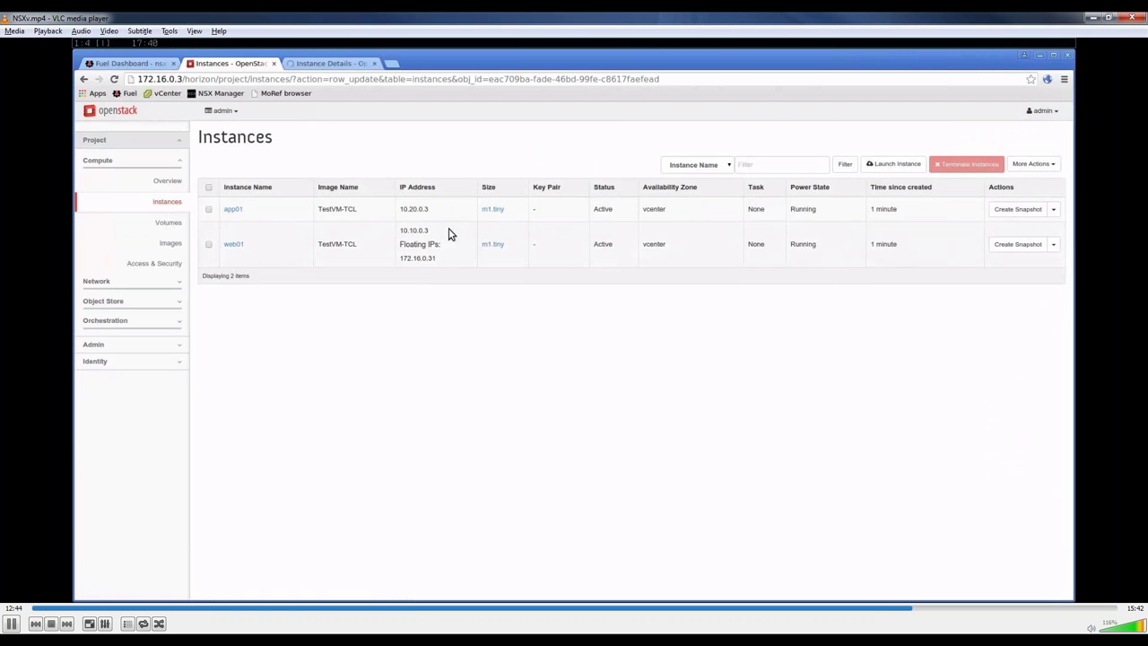
click(342, 68)
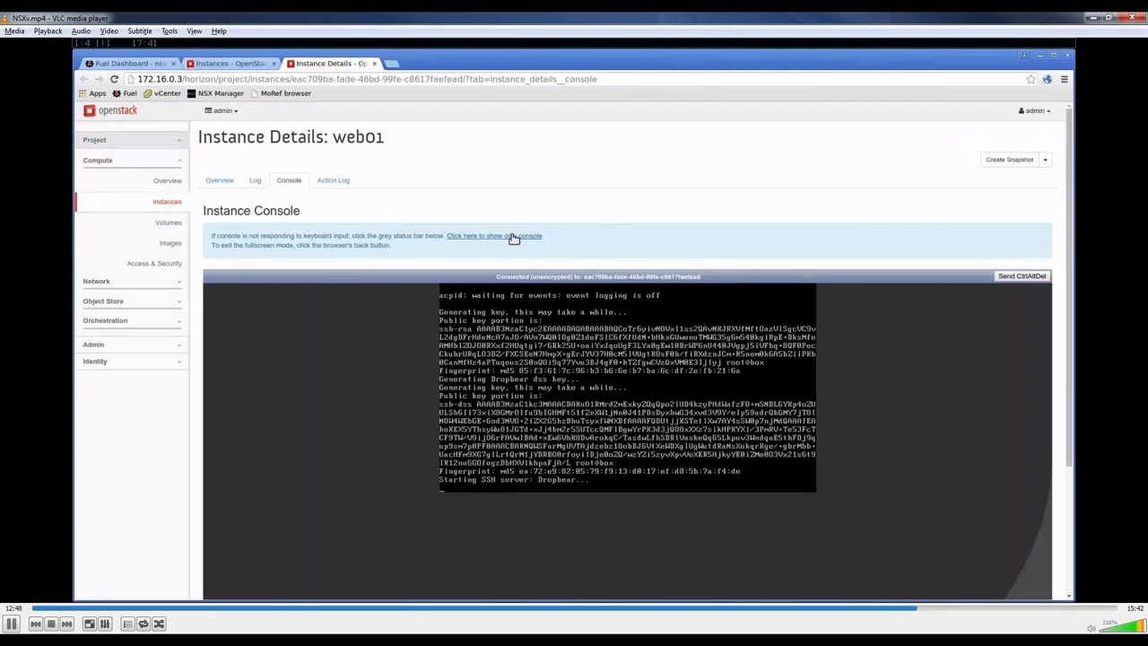
click(513, 238)
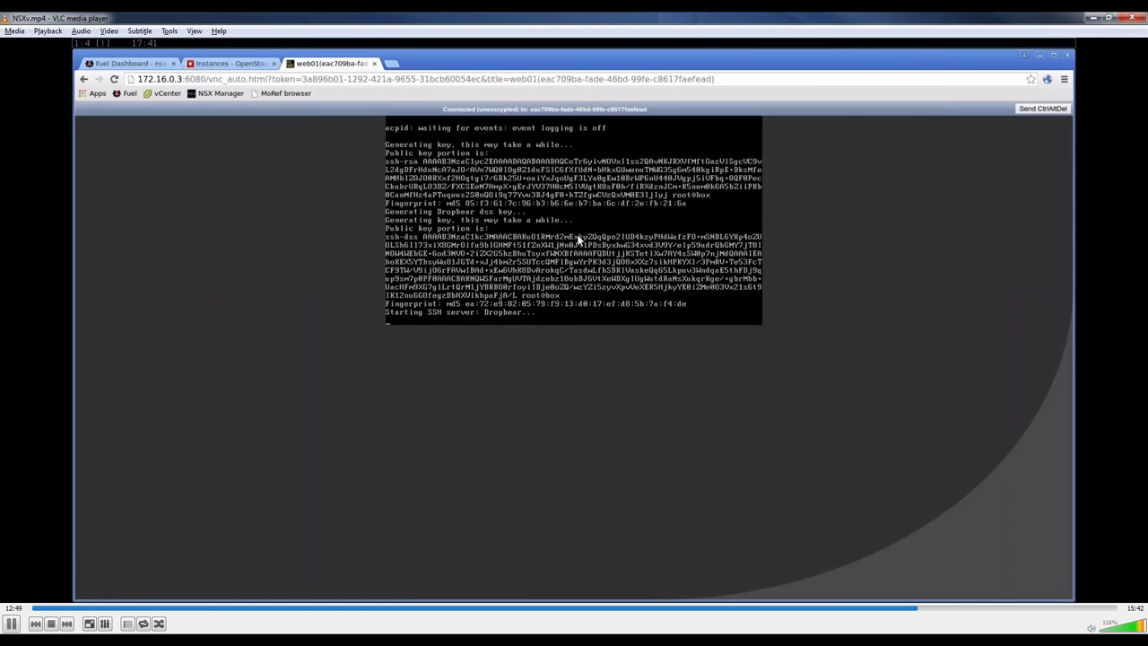
Step: Run ifconfig, then ping 10.20.0.3 from web01 and stop it with Ctrl+C
text(p)
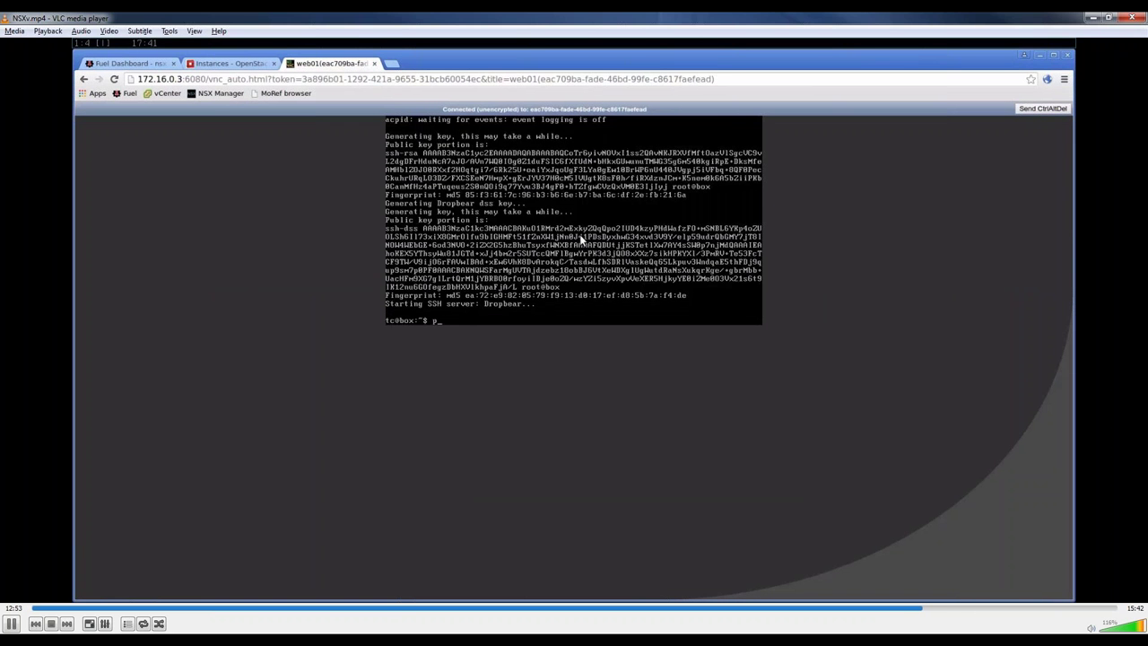
key(BackSpace)
text(ifconfig)
key(Return)
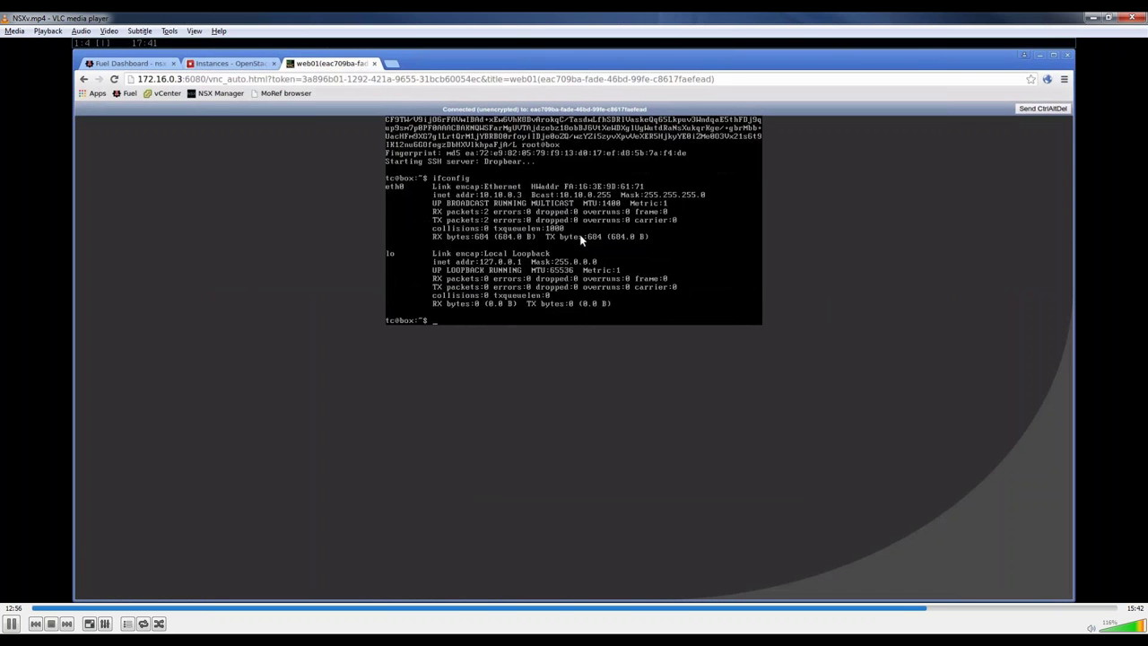
text(ping 10.20.0.3)
key(Return)
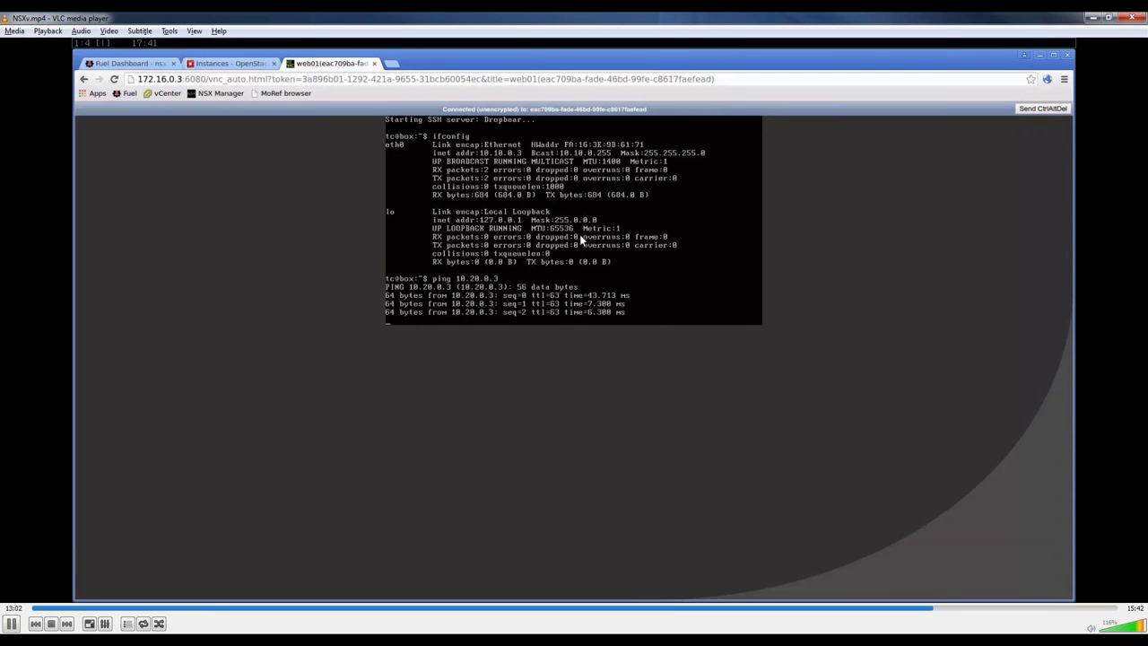
key(ctrl+c)
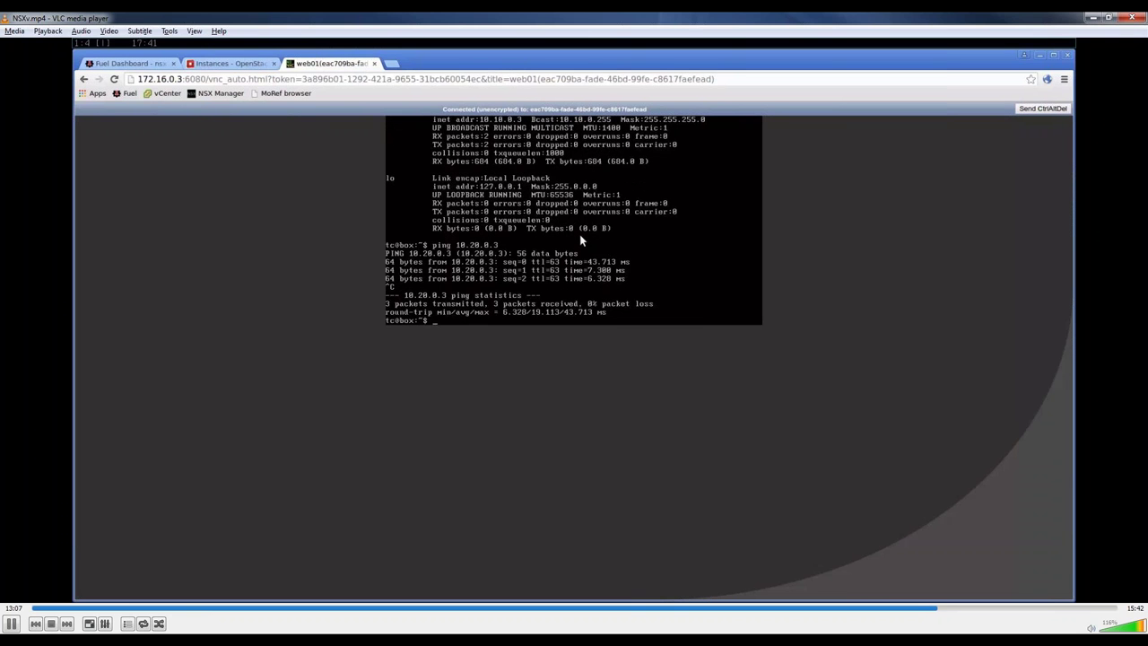
text(pin)
key(BackSpace)
key(BackSpace)
key(BackSpace)
key(BackSpace)
key(BackSpace)
Step: Add an ALL ICMP rule to the default security group's rules under Access & Security
click(253, 70)
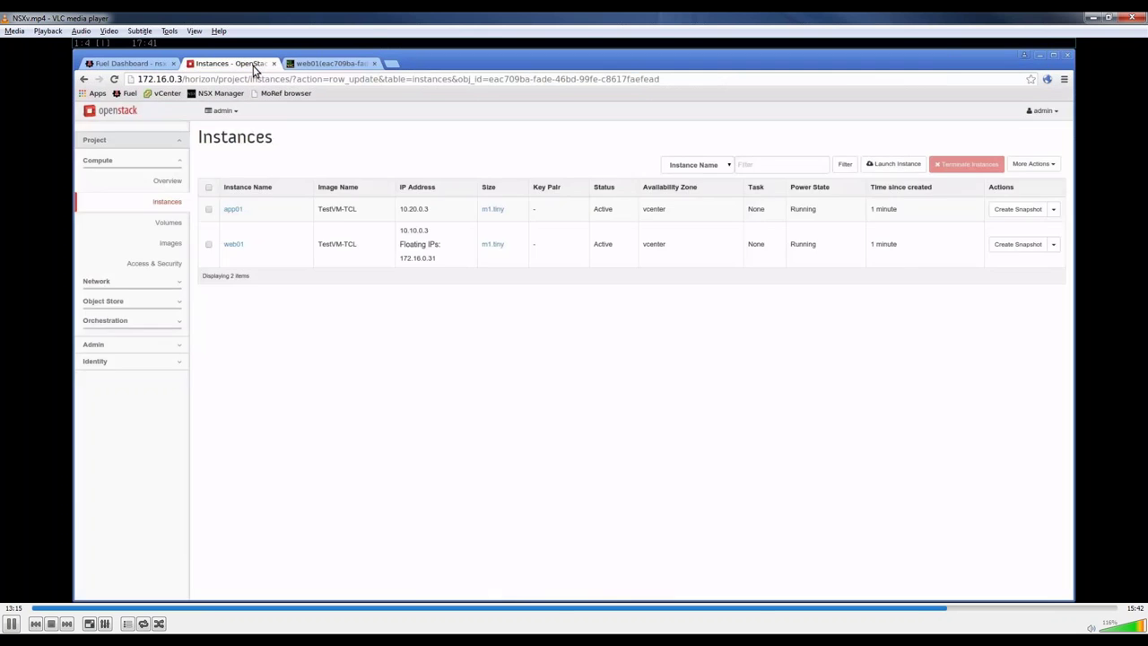
click(178, 263)
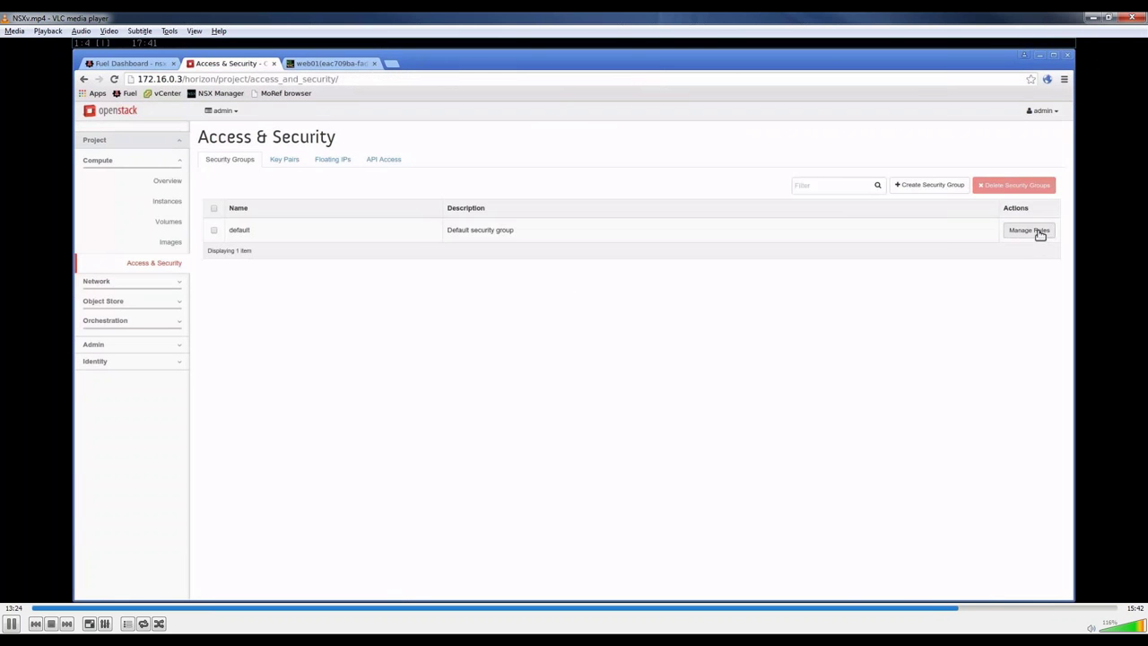
click(1038, 231)
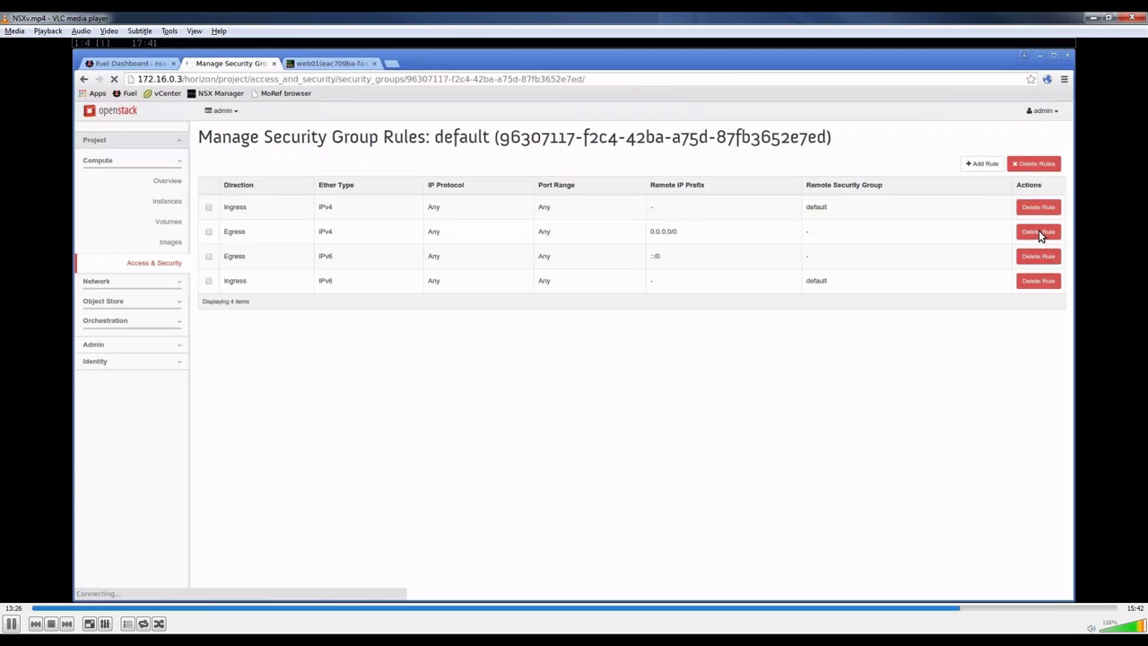
click(993, 166)
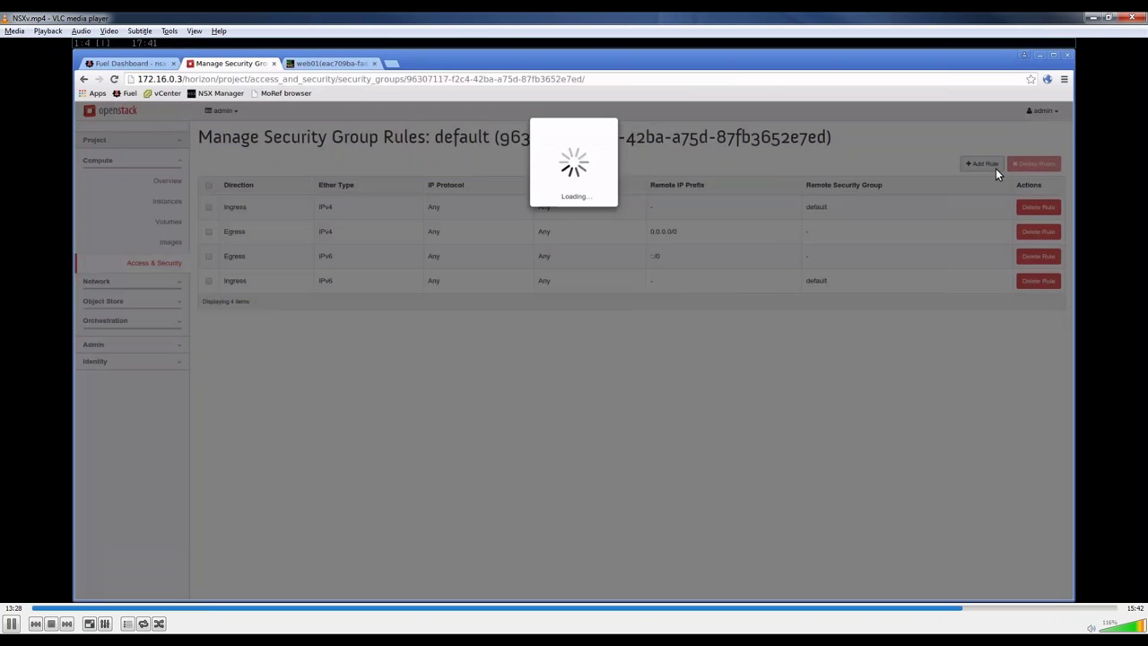
click(558, 182)
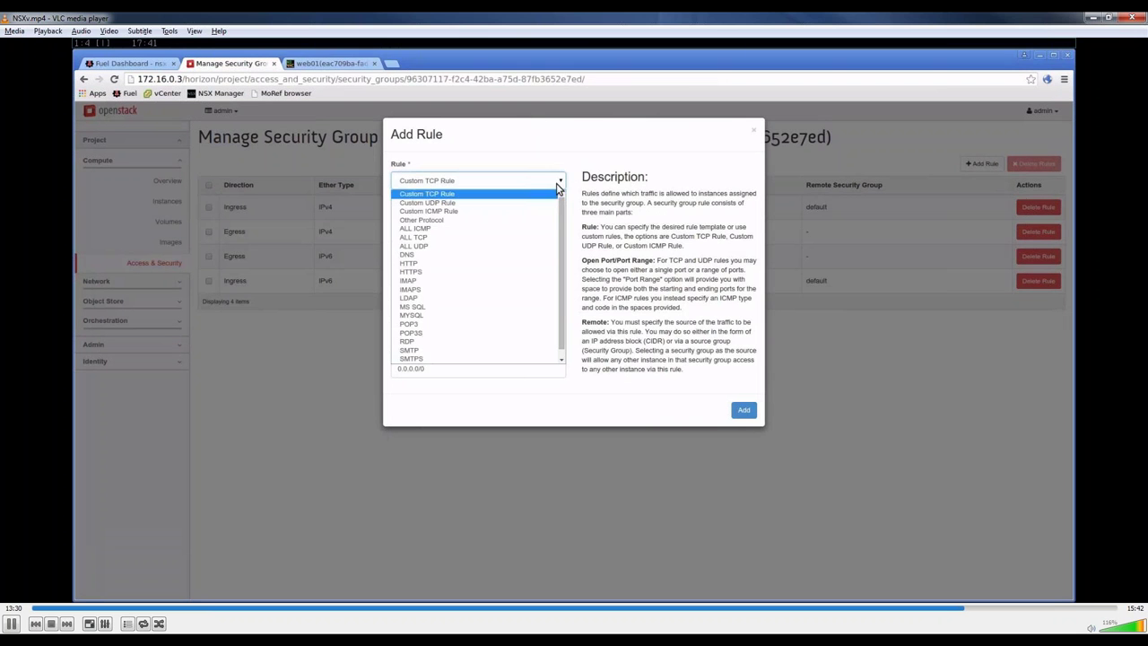
click(539, 228)
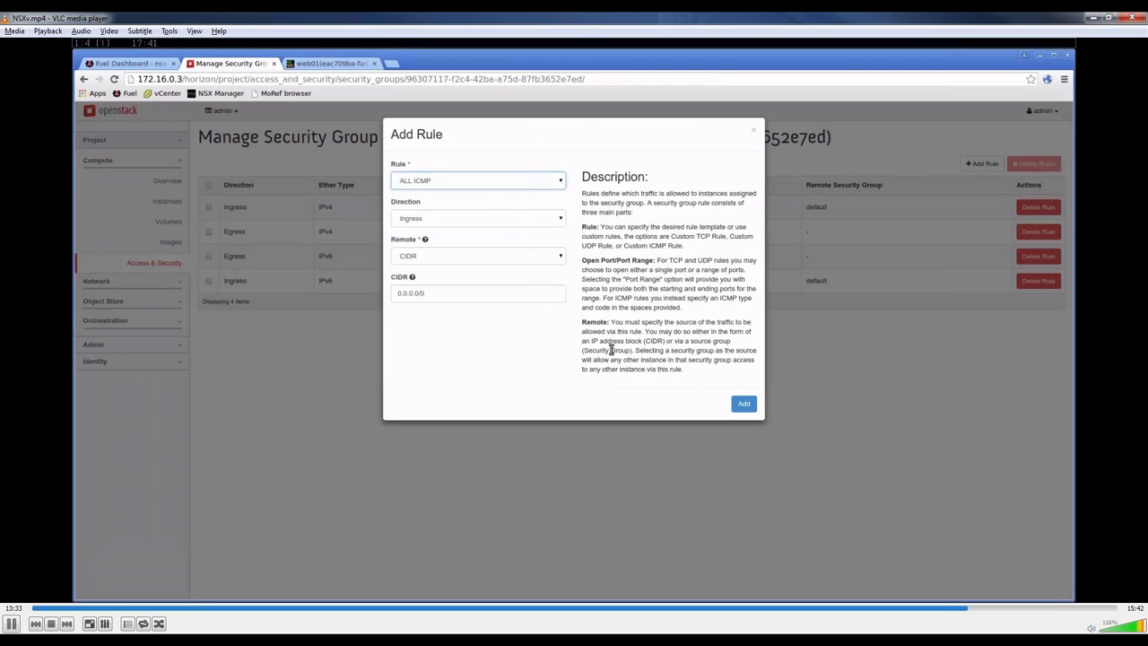
click(746, 404)
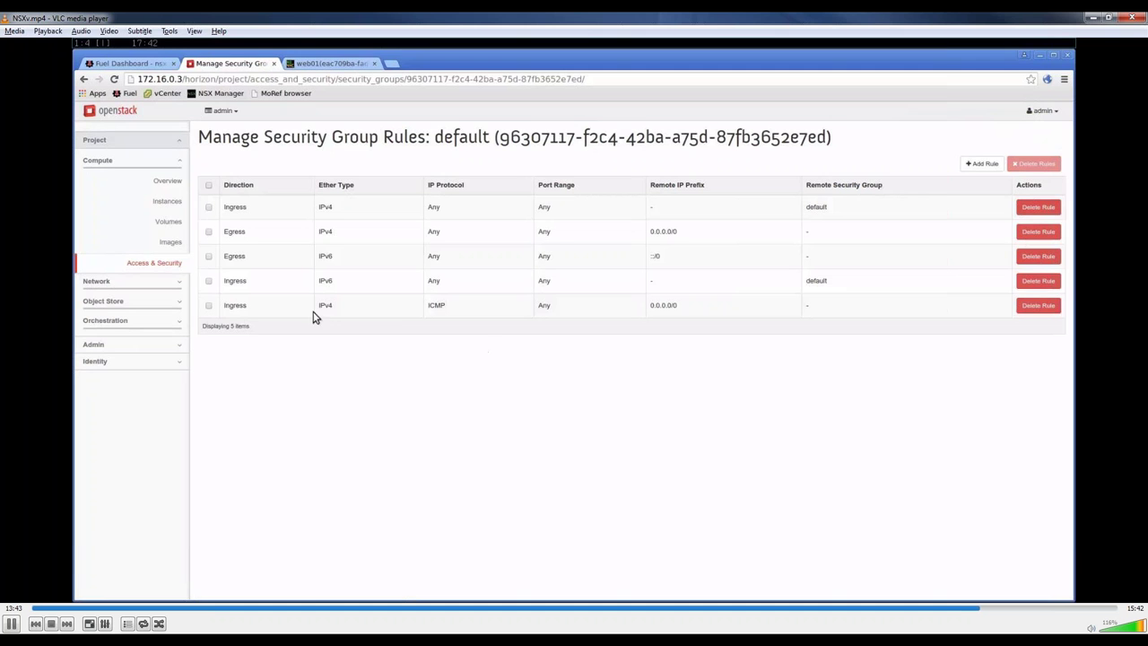
Step: Review the instances and NSX Edges lists, then close VLC and advance to the Q&A slide
click(175, 202)
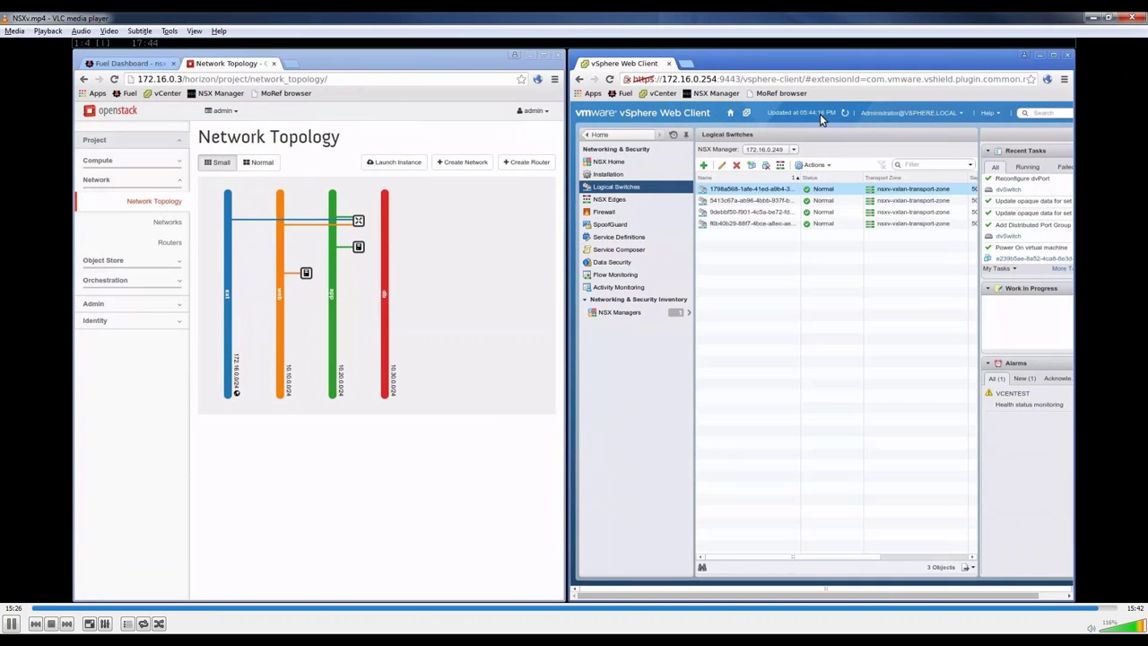
click(657, 200)
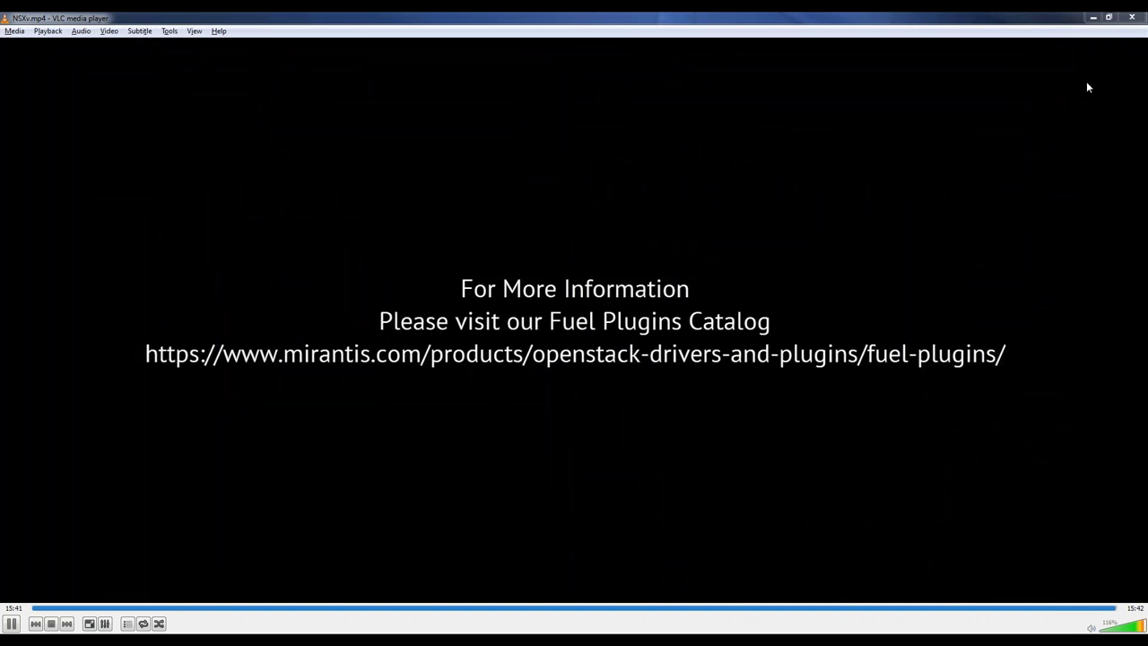
click(1135, 19)
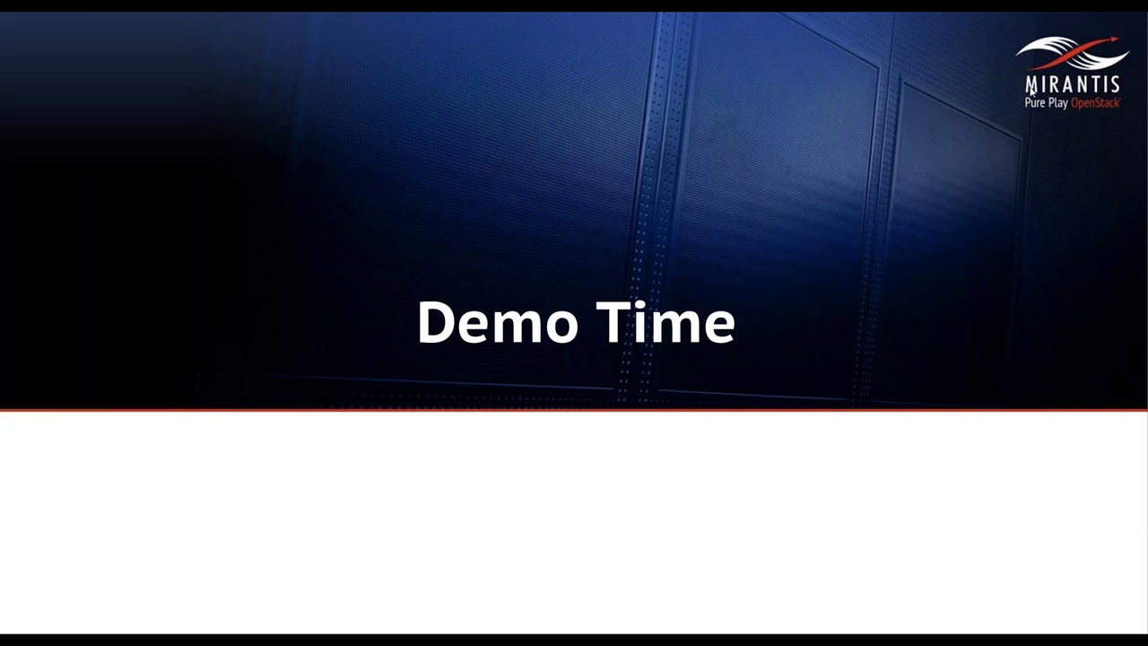
click(975, 268)
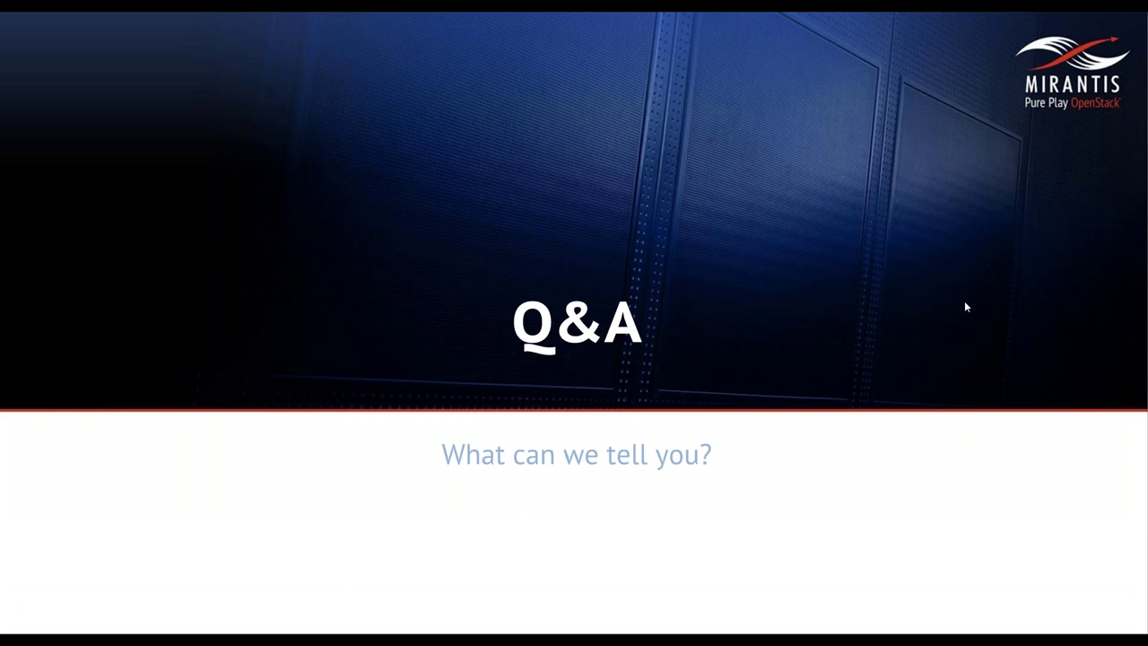